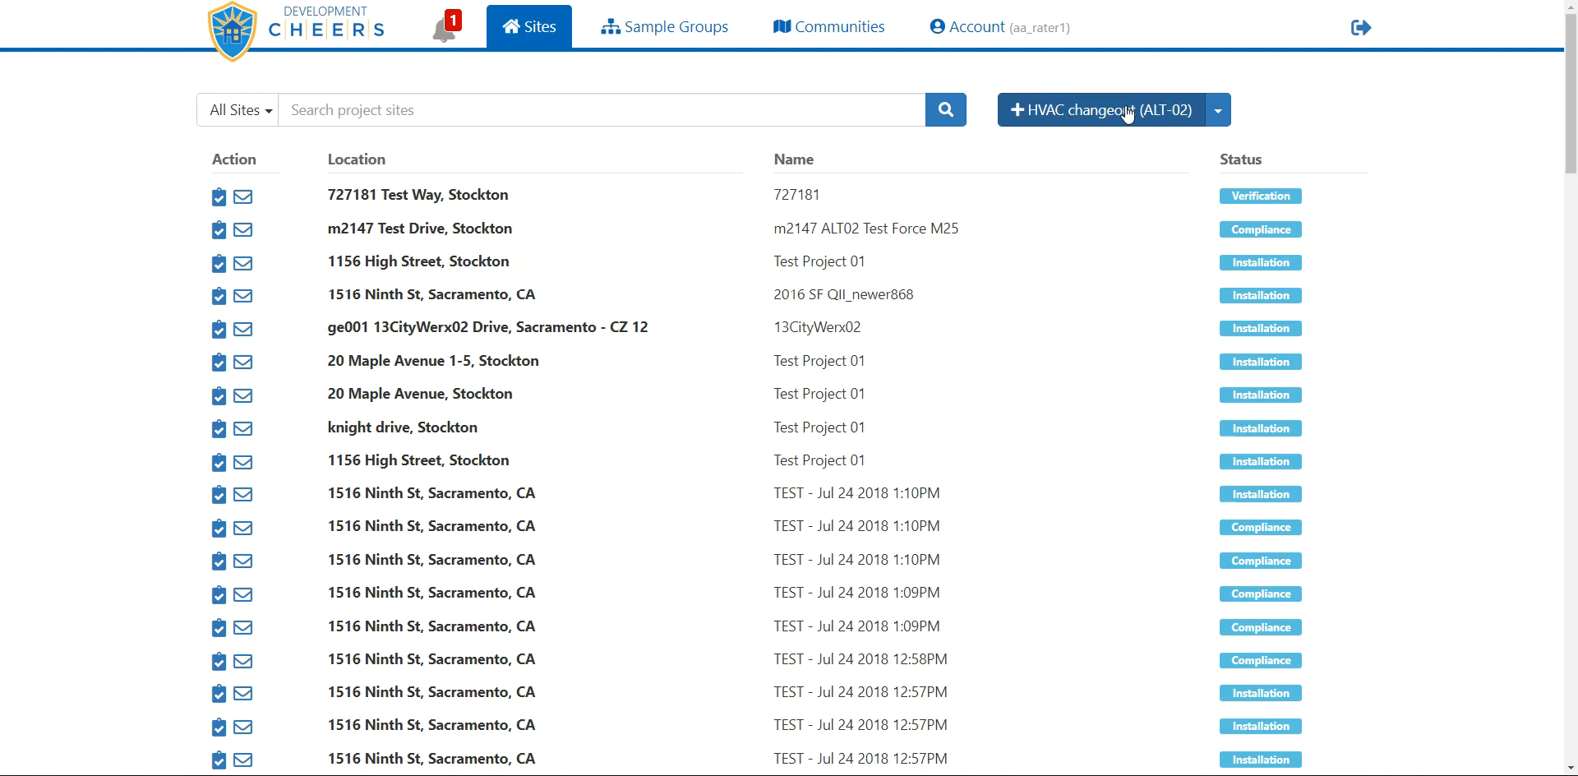
- Start a new-construction Non-Res (2016) project and look over its Project Information form
click(1220, 114)
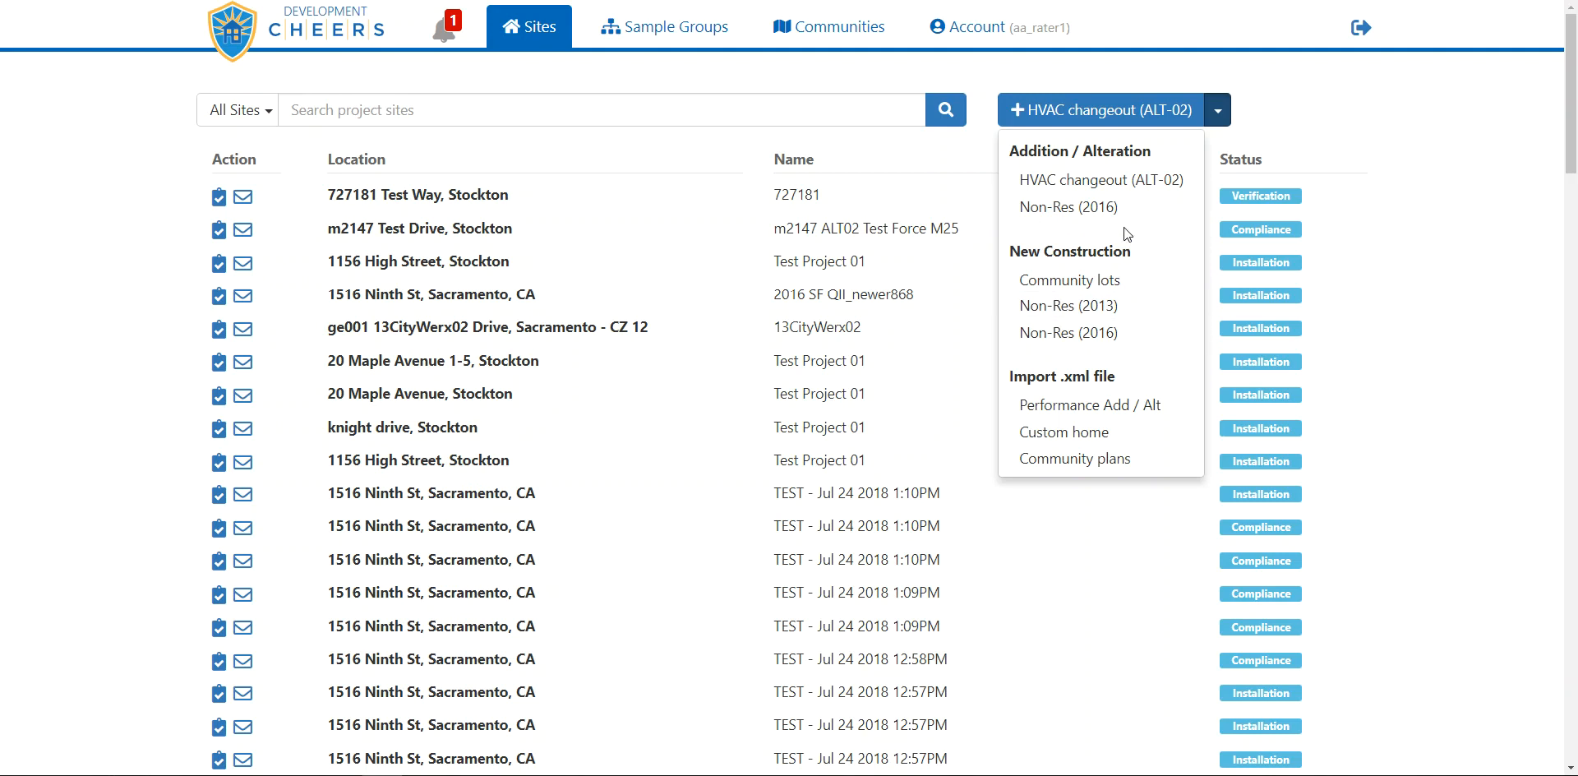
click(1127, 334)
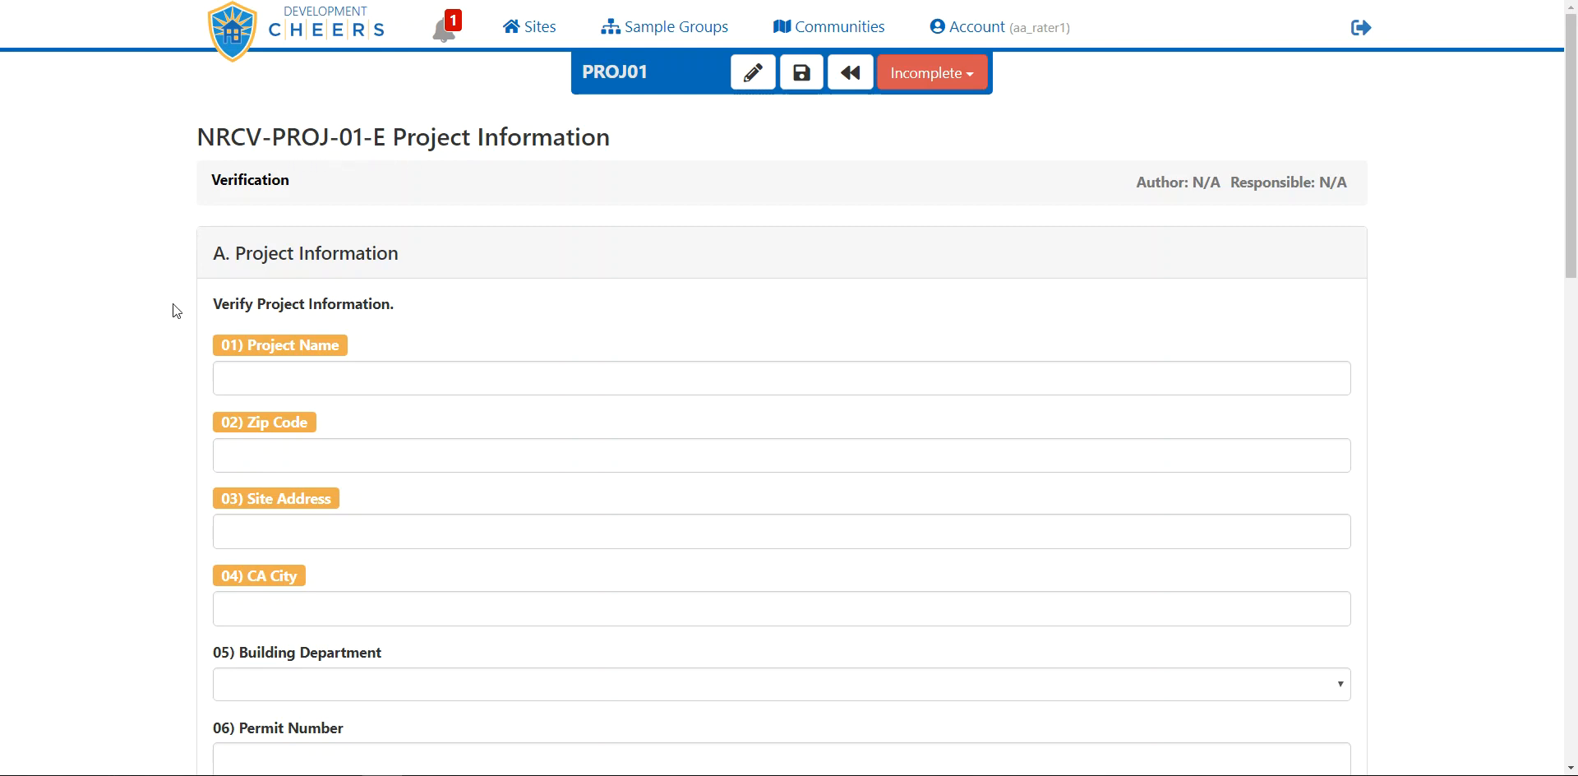
scroll(160, 315, down, 10)
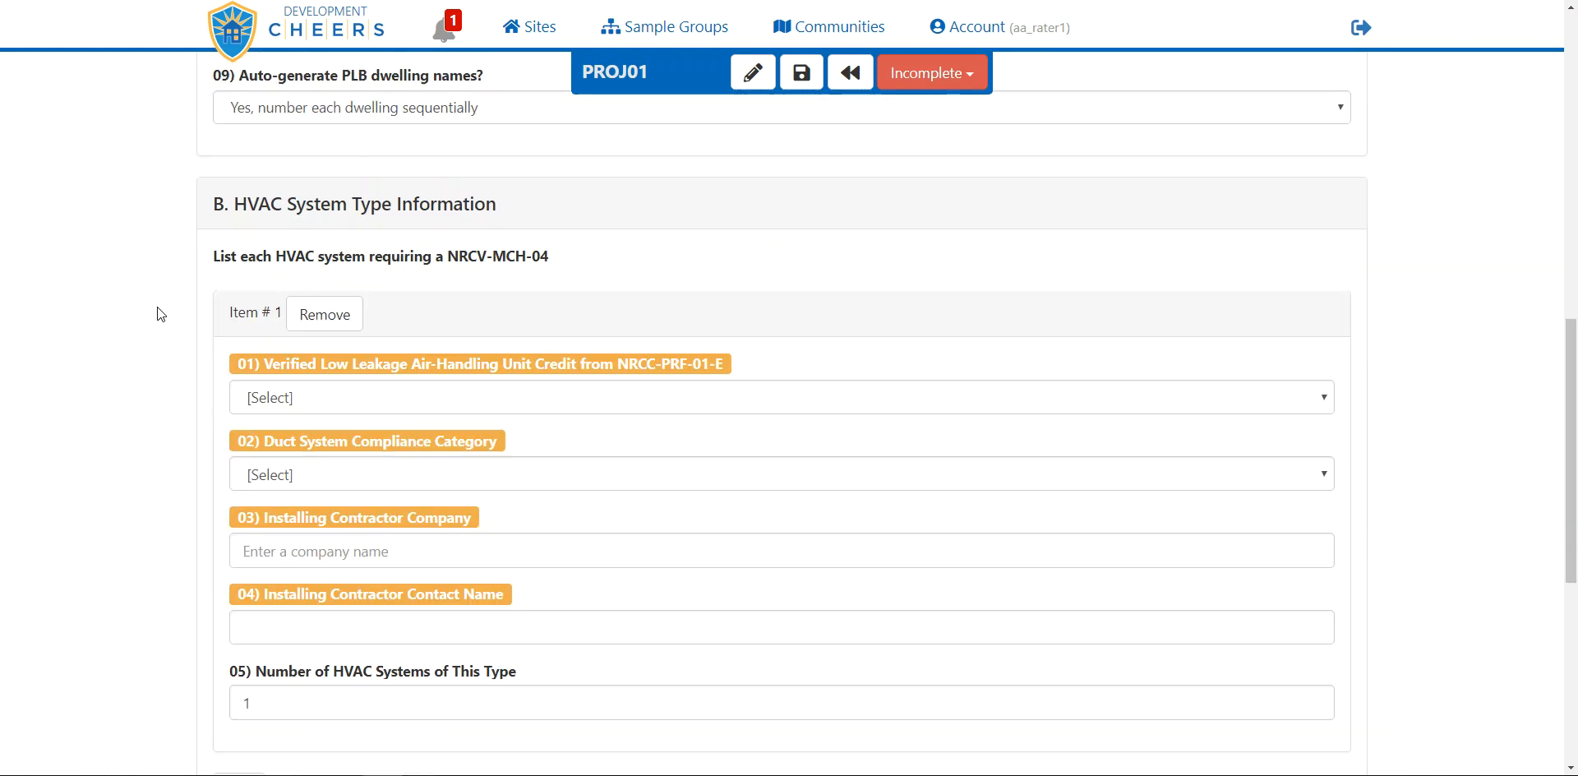
scroll(160, 315, up, 10)
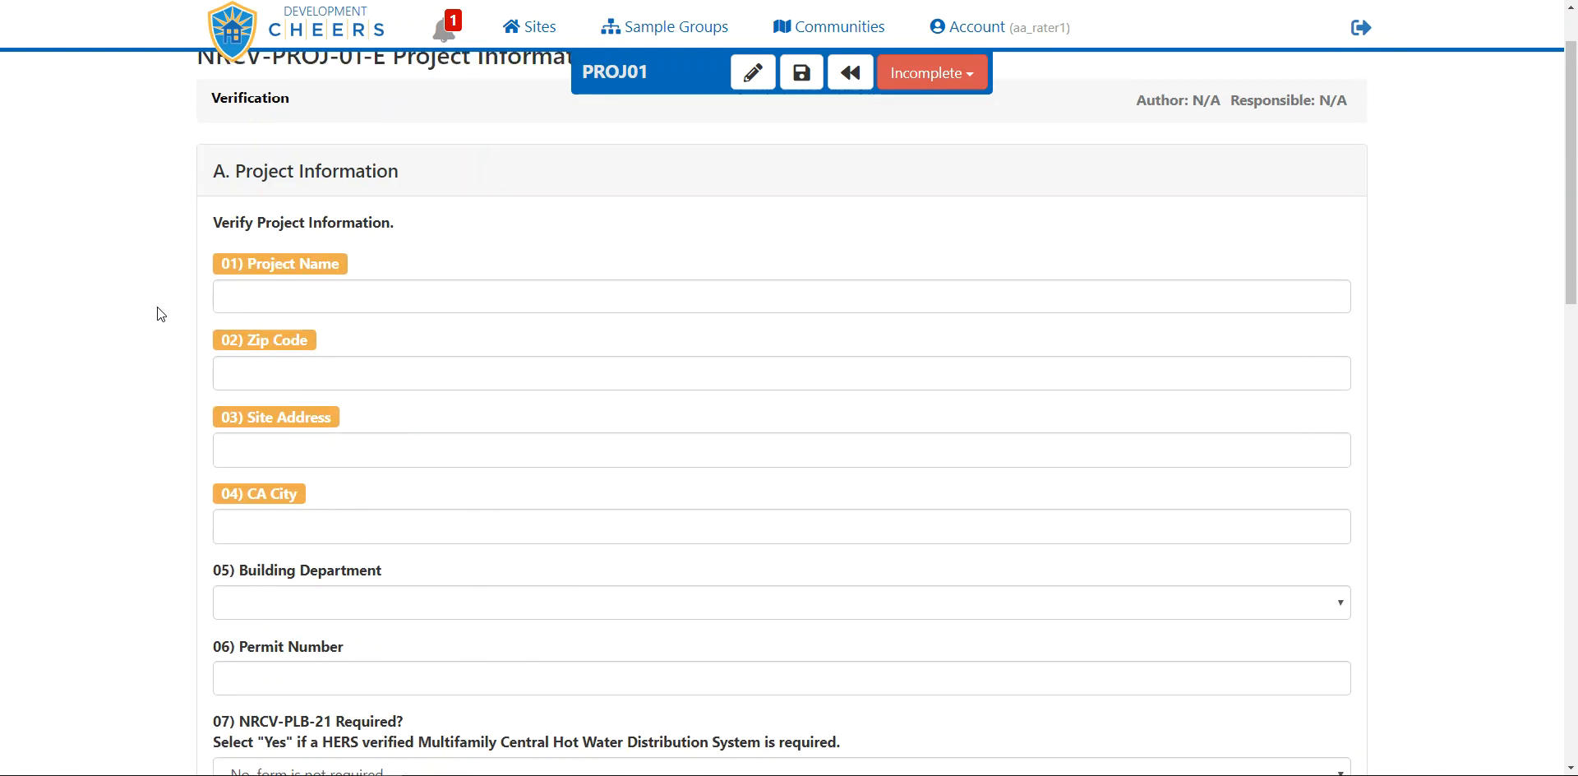
scroll(160, 315, up, 1)
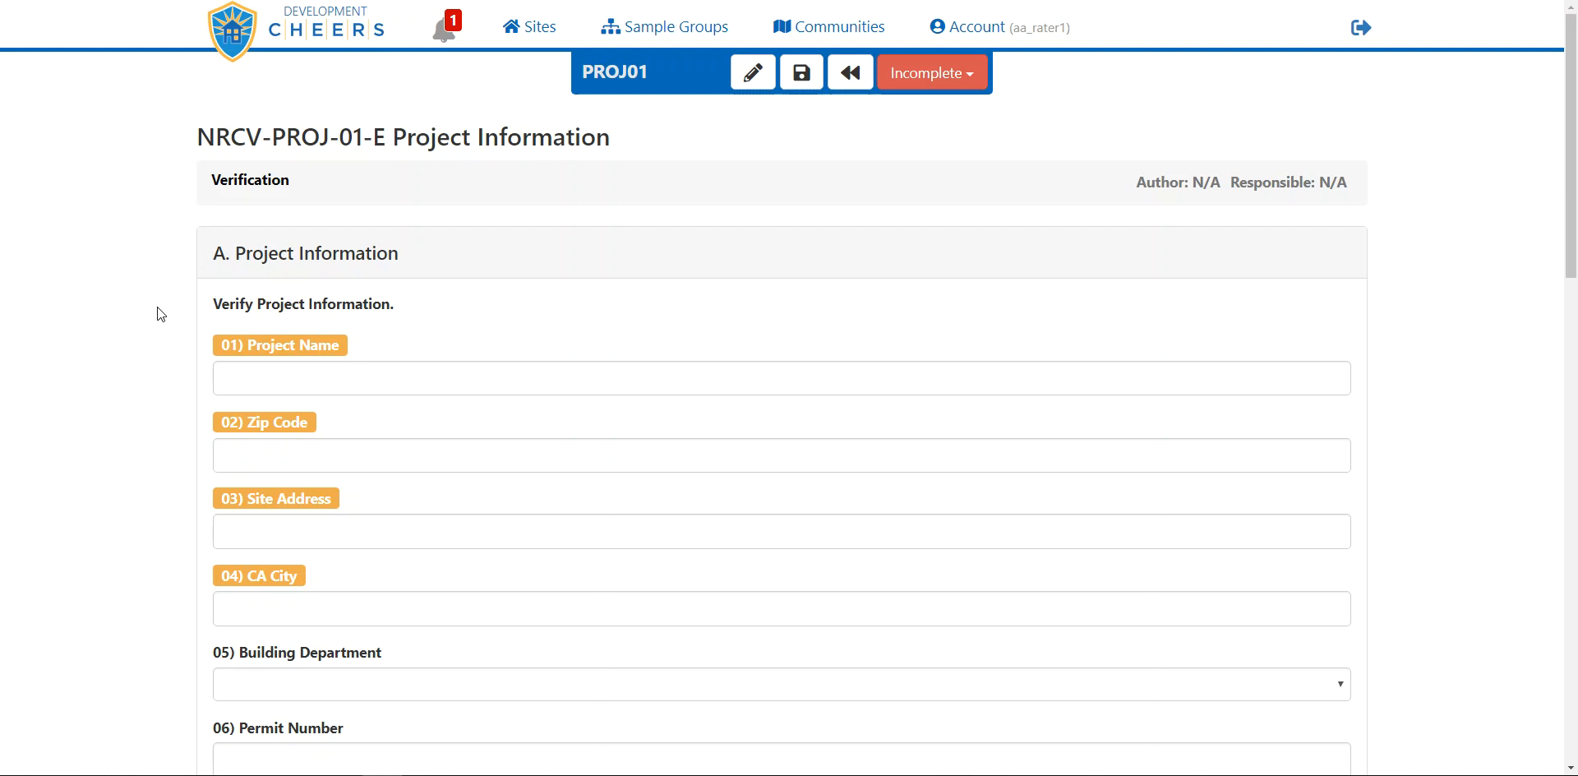
- Enter 727182 as the project name, and fill in the zip code and site address
scroll(163, 311, down, 1)
click(217, 295)
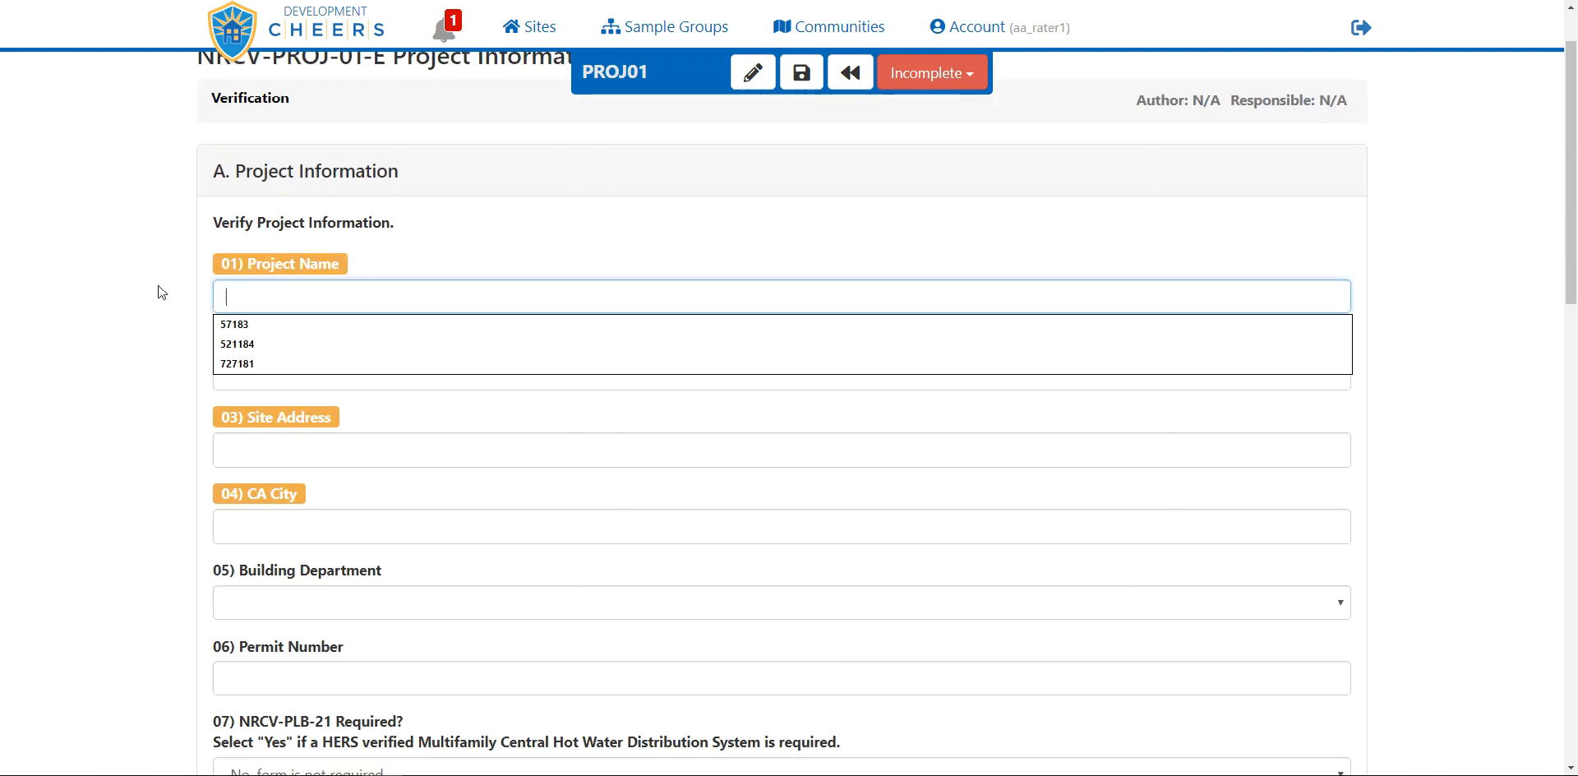
text(727182)
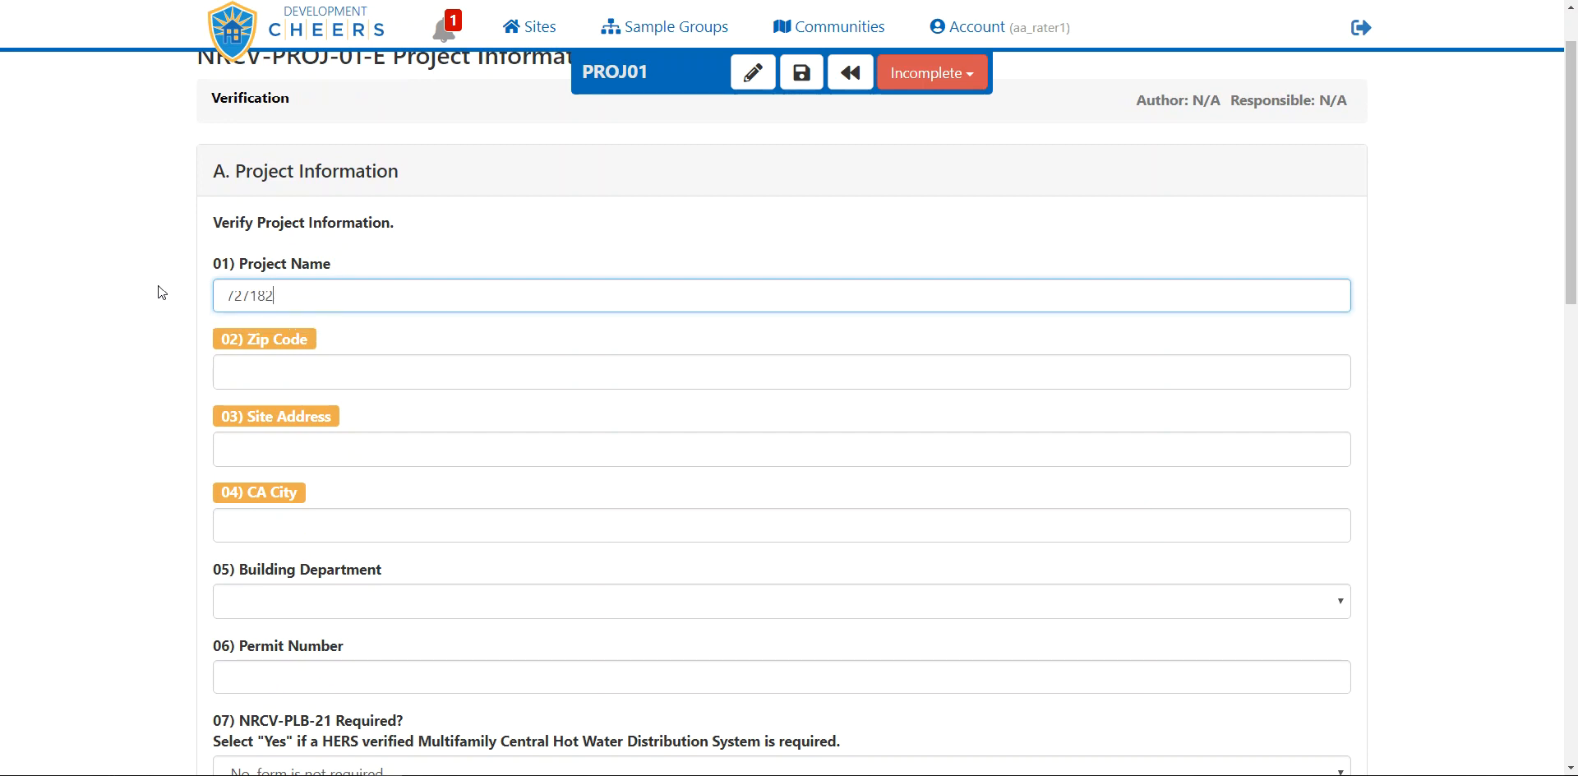
key(Tab)
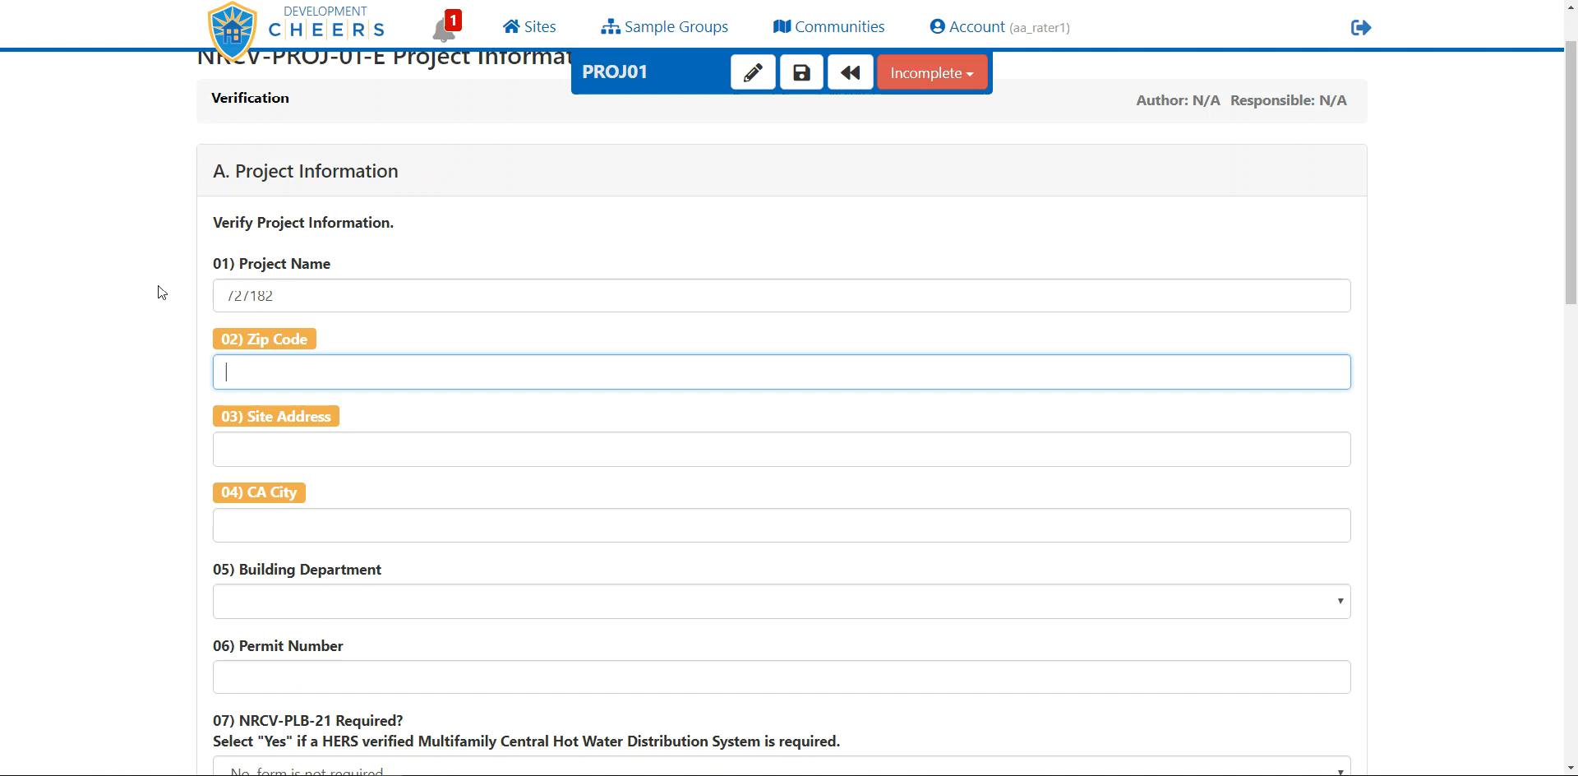
text(952)
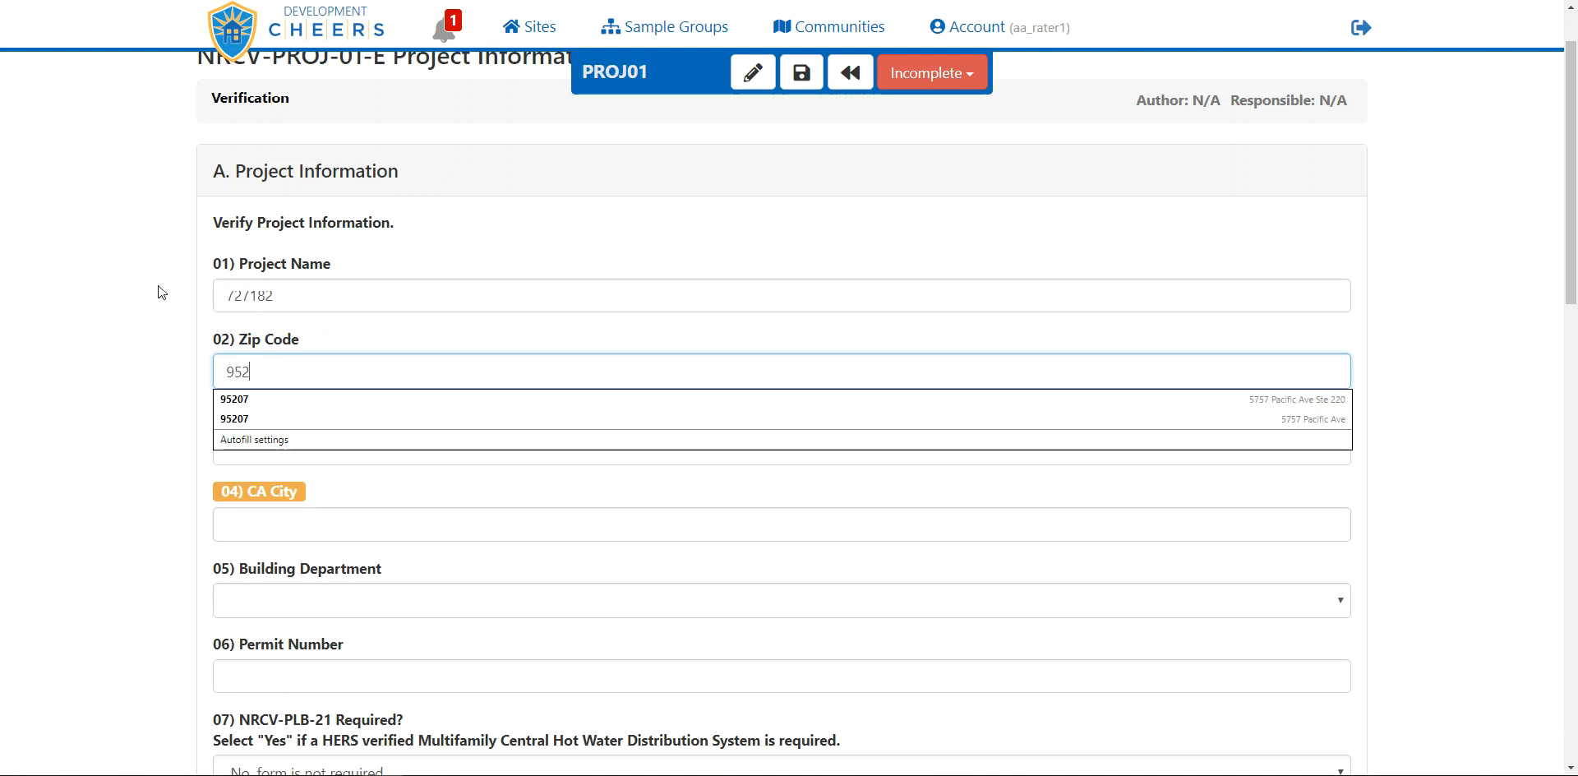
text(07)
key(Tab)
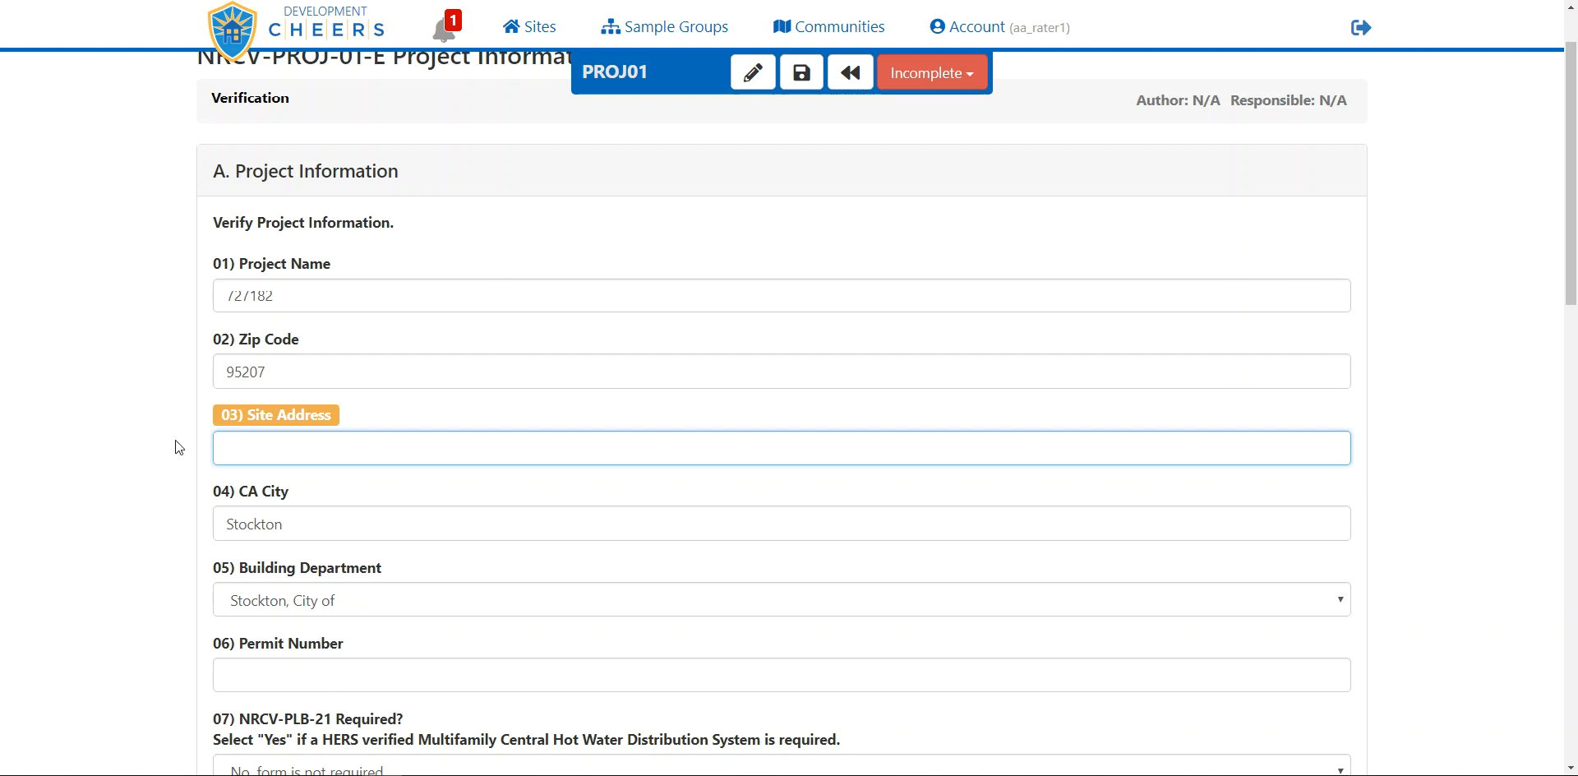
text(727182)
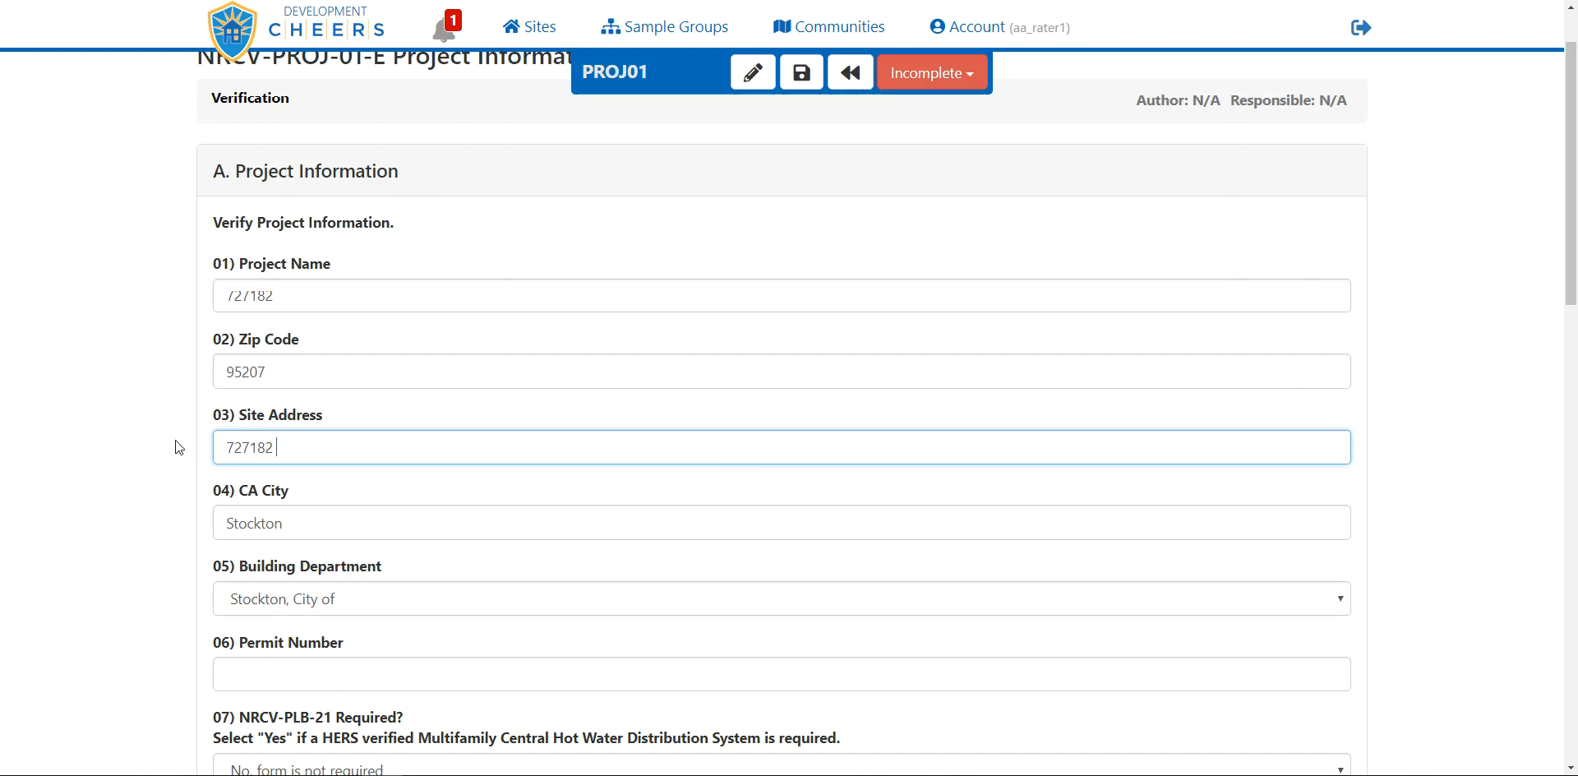
text( Test Way)
- Check the CA City entry and the Building Department choices, and fill in the project's permit number
scroll(186, 520, down, 1)
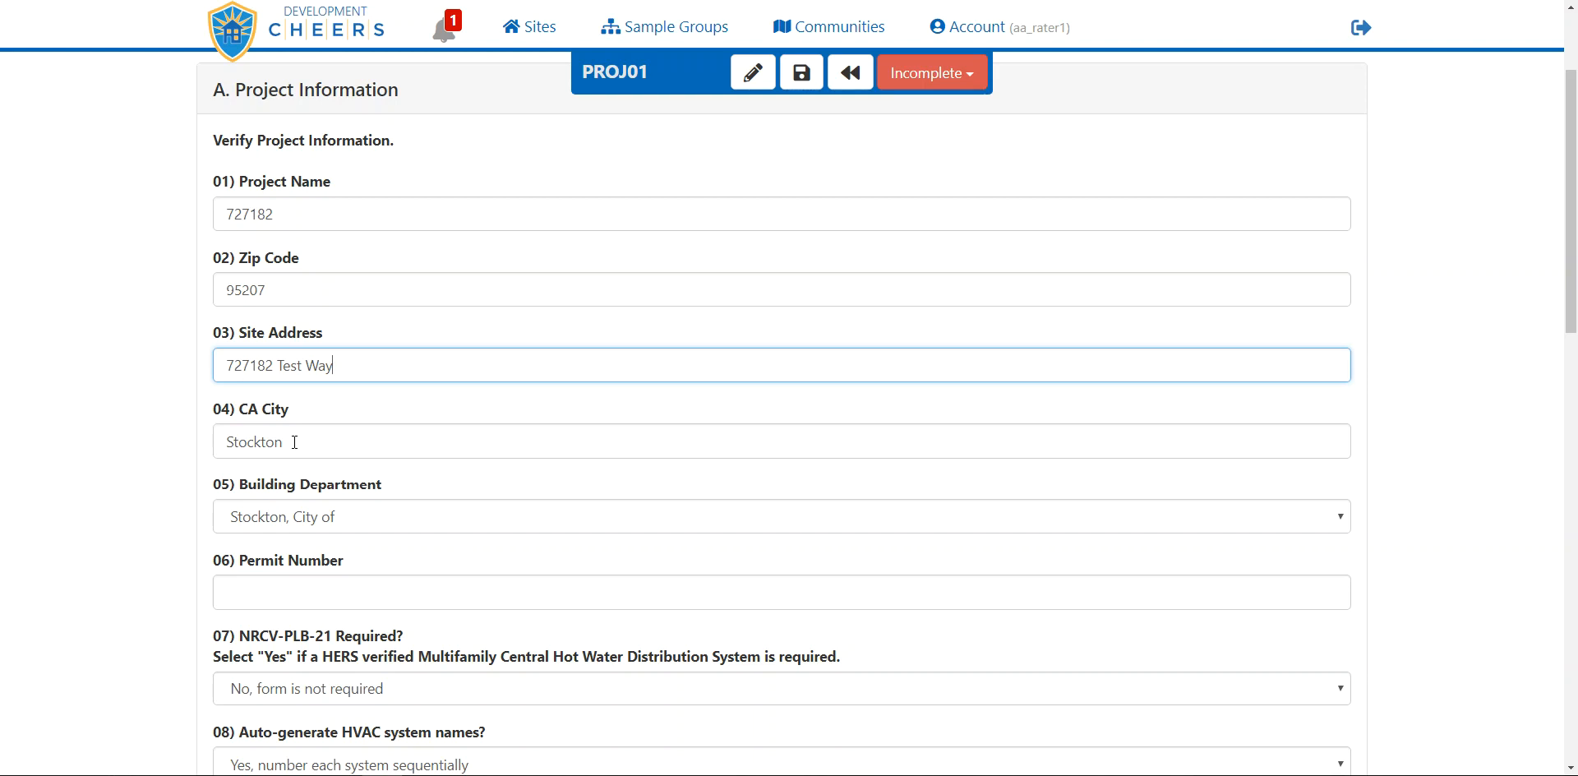
click(294, 443)
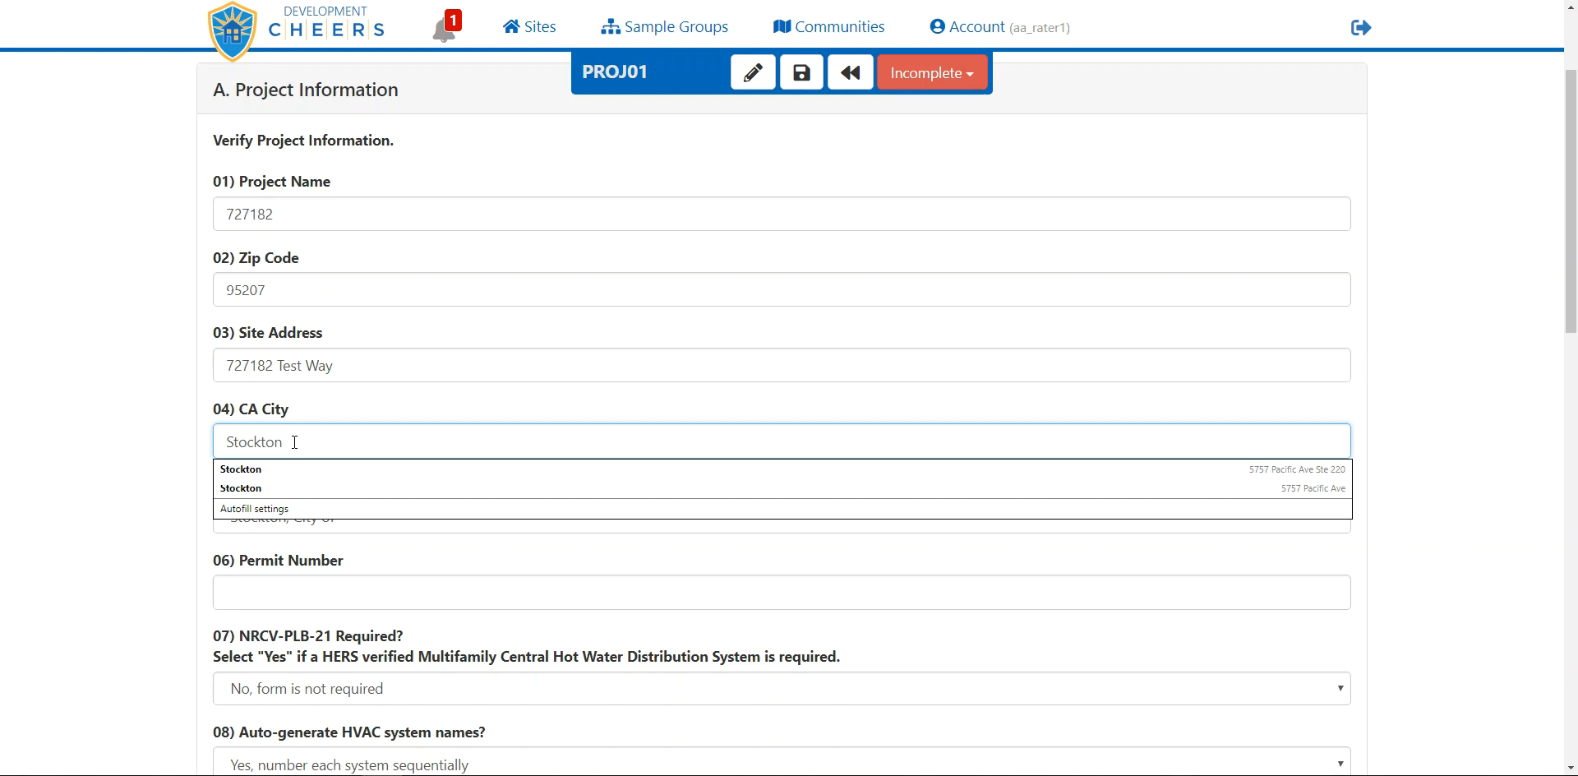
click(156, 444)
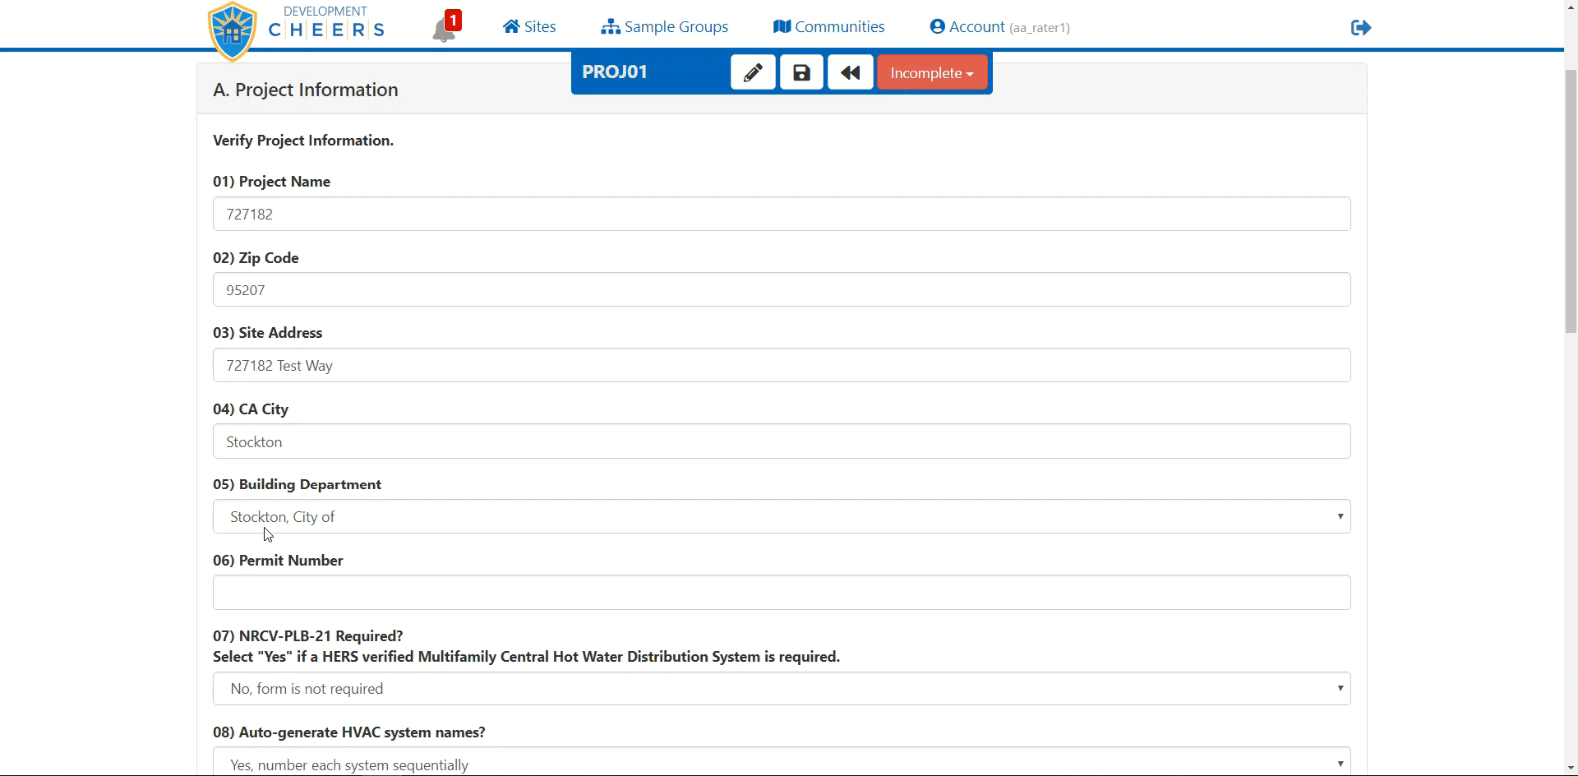
click(393, 518)
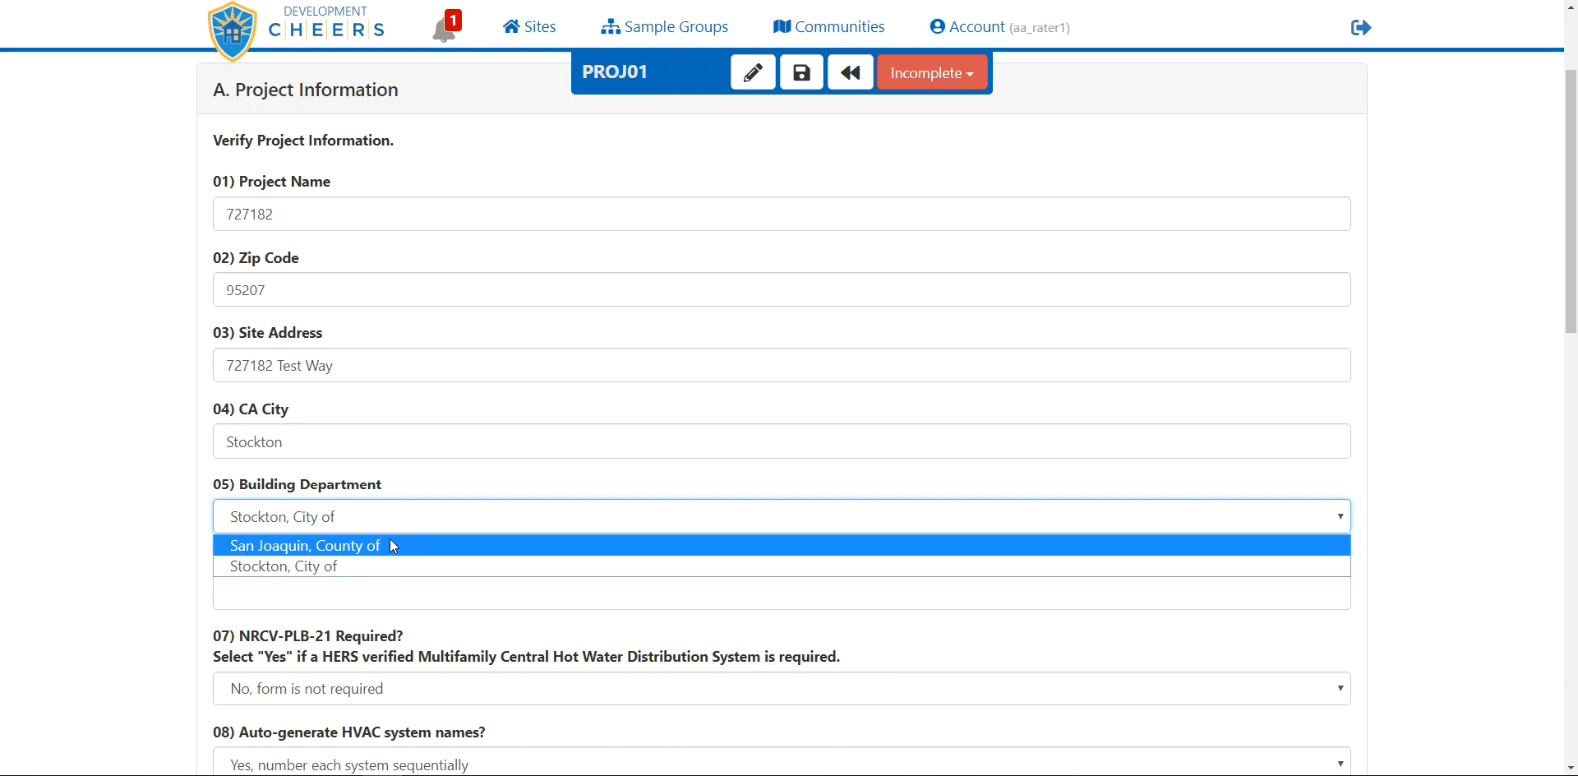
click(379, 513)
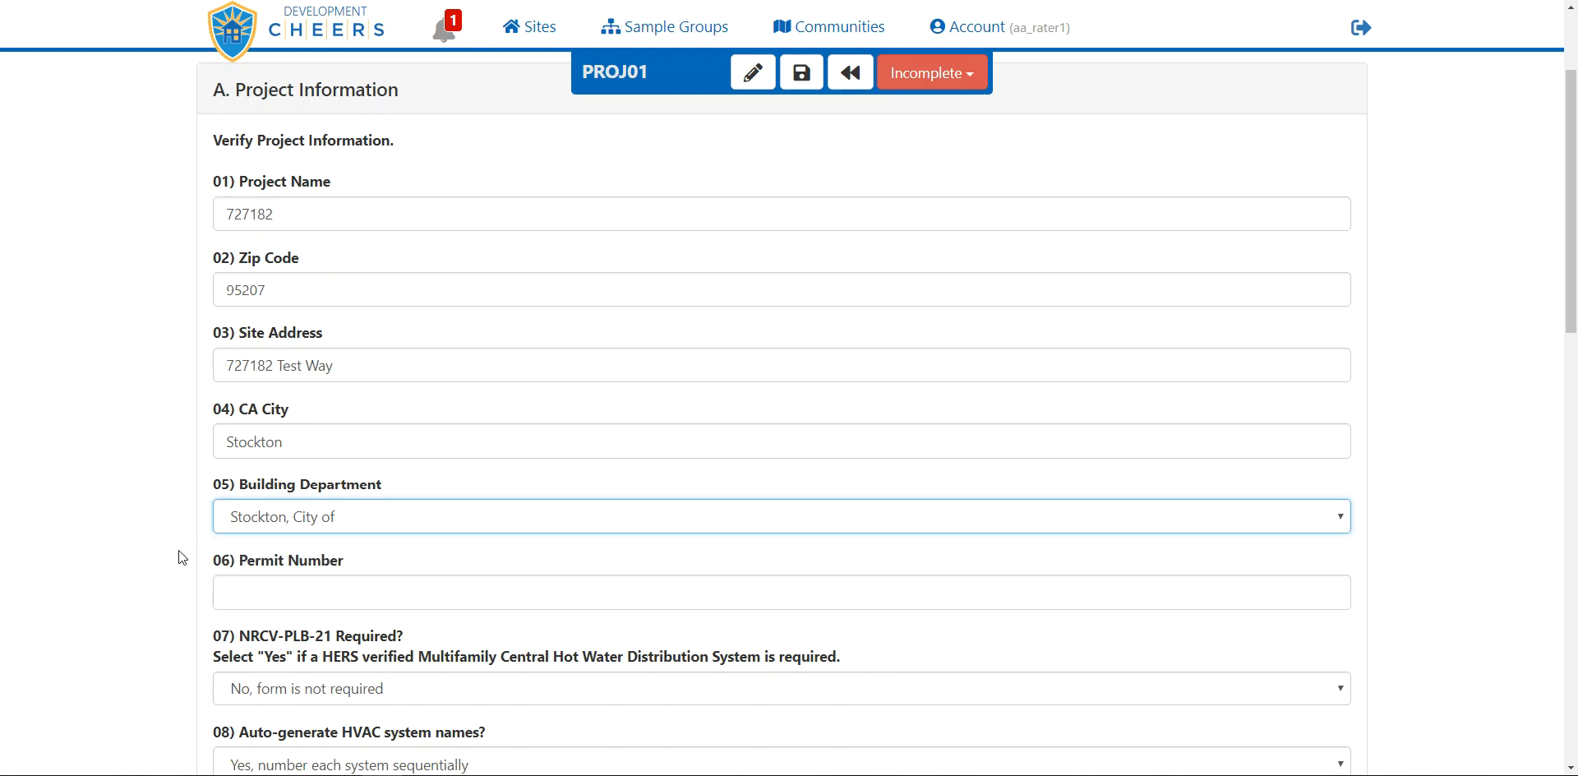
click(232, 592)
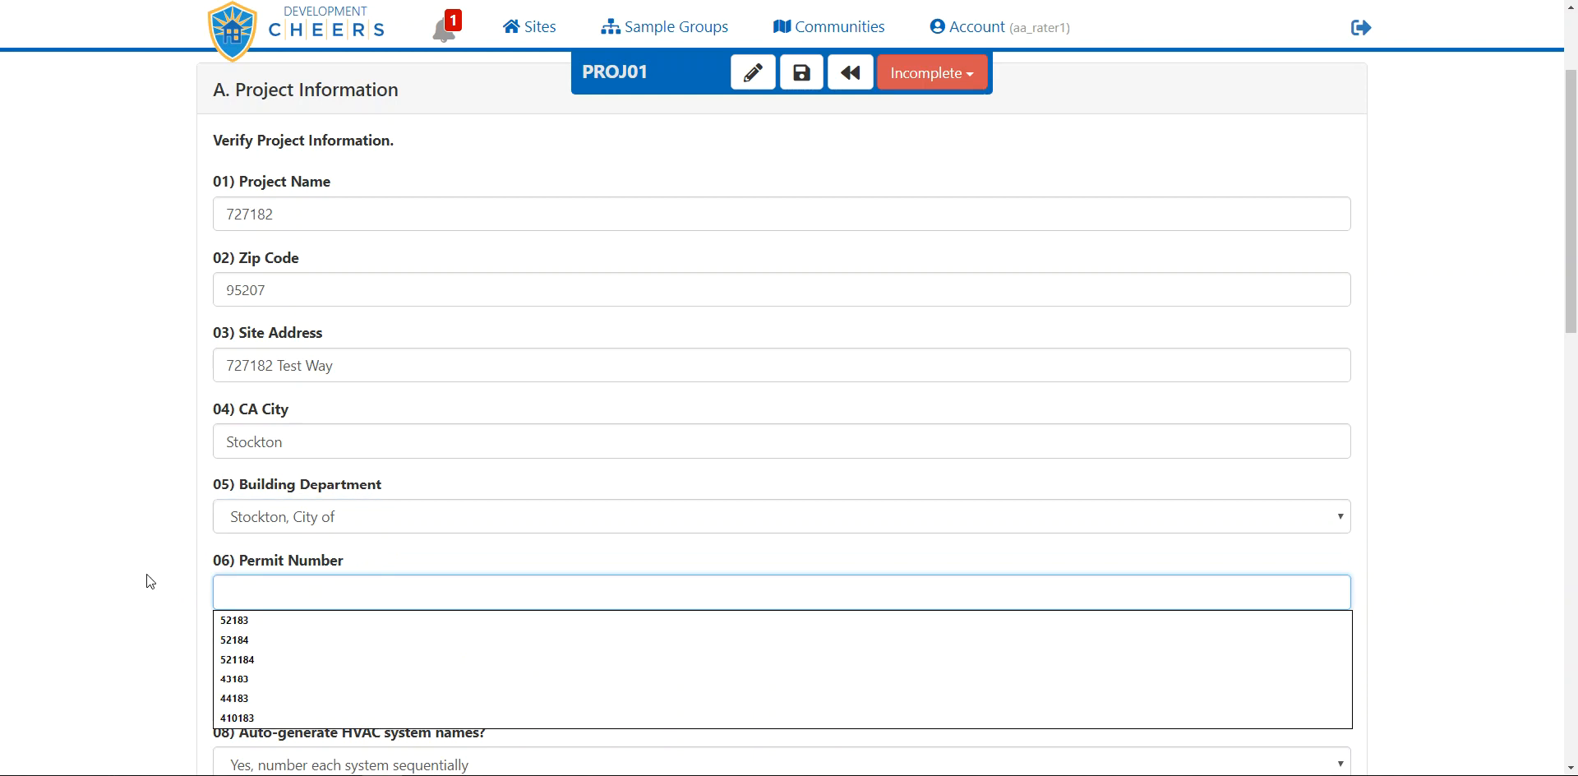
text(727182)
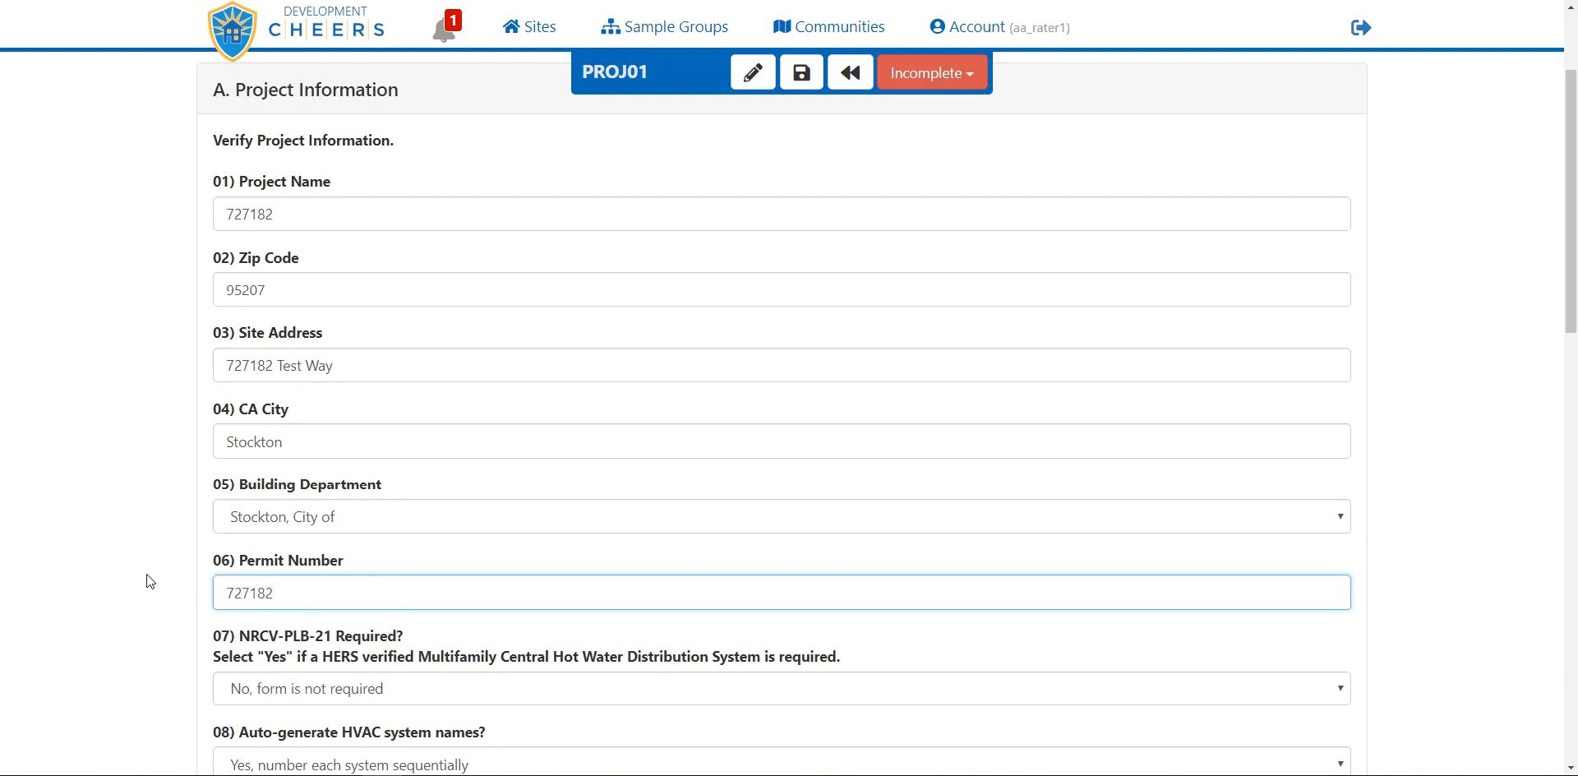
- Switch NRCV-PLB-21 Required to "Yes form is required" and set it back to "No, form is not required"
scroll(147, 576, down, 3)
scroll(147, 573, down, 1)
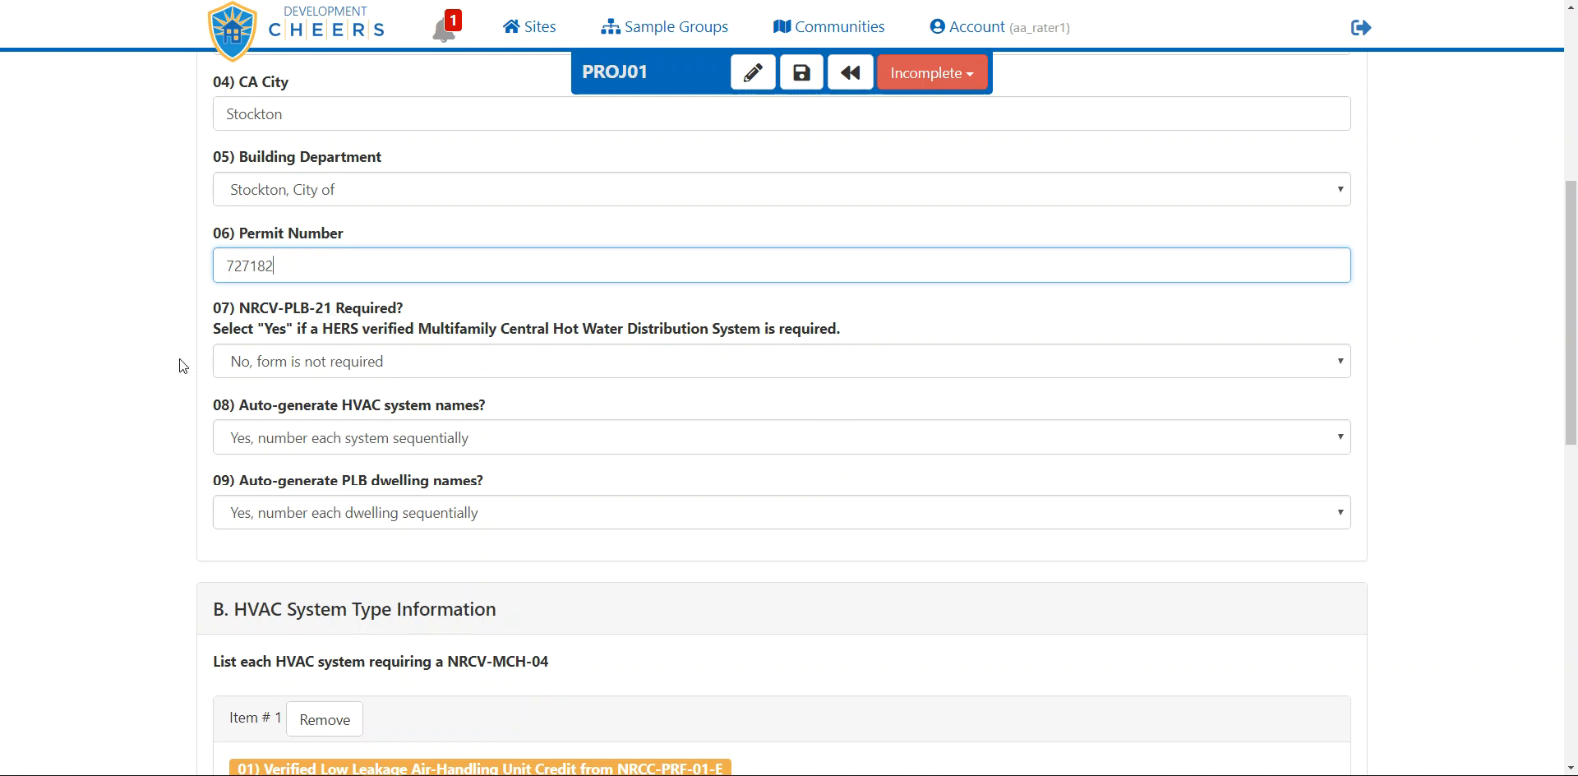
click(260, 367)
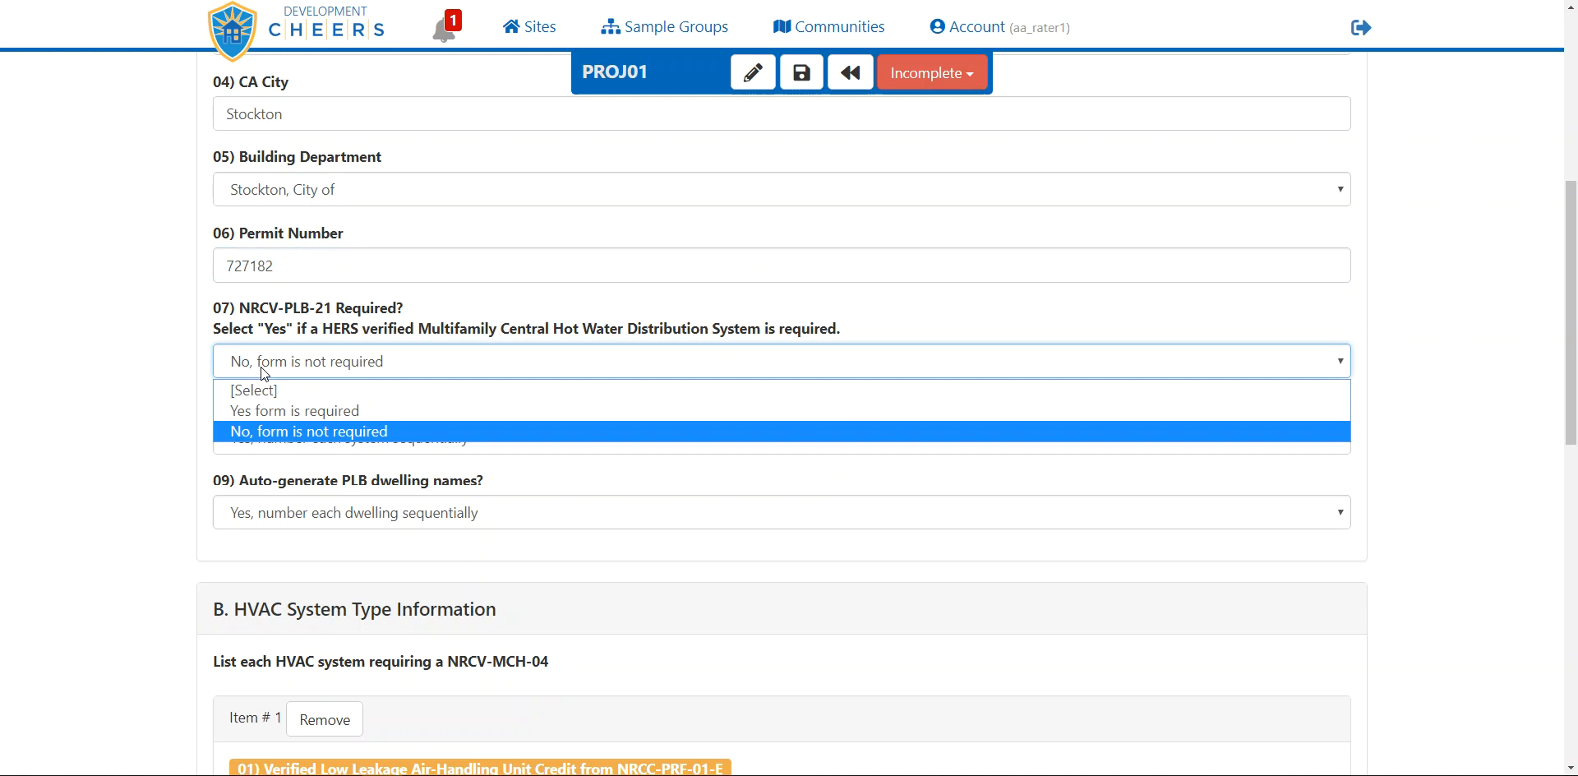
click(281, 415)
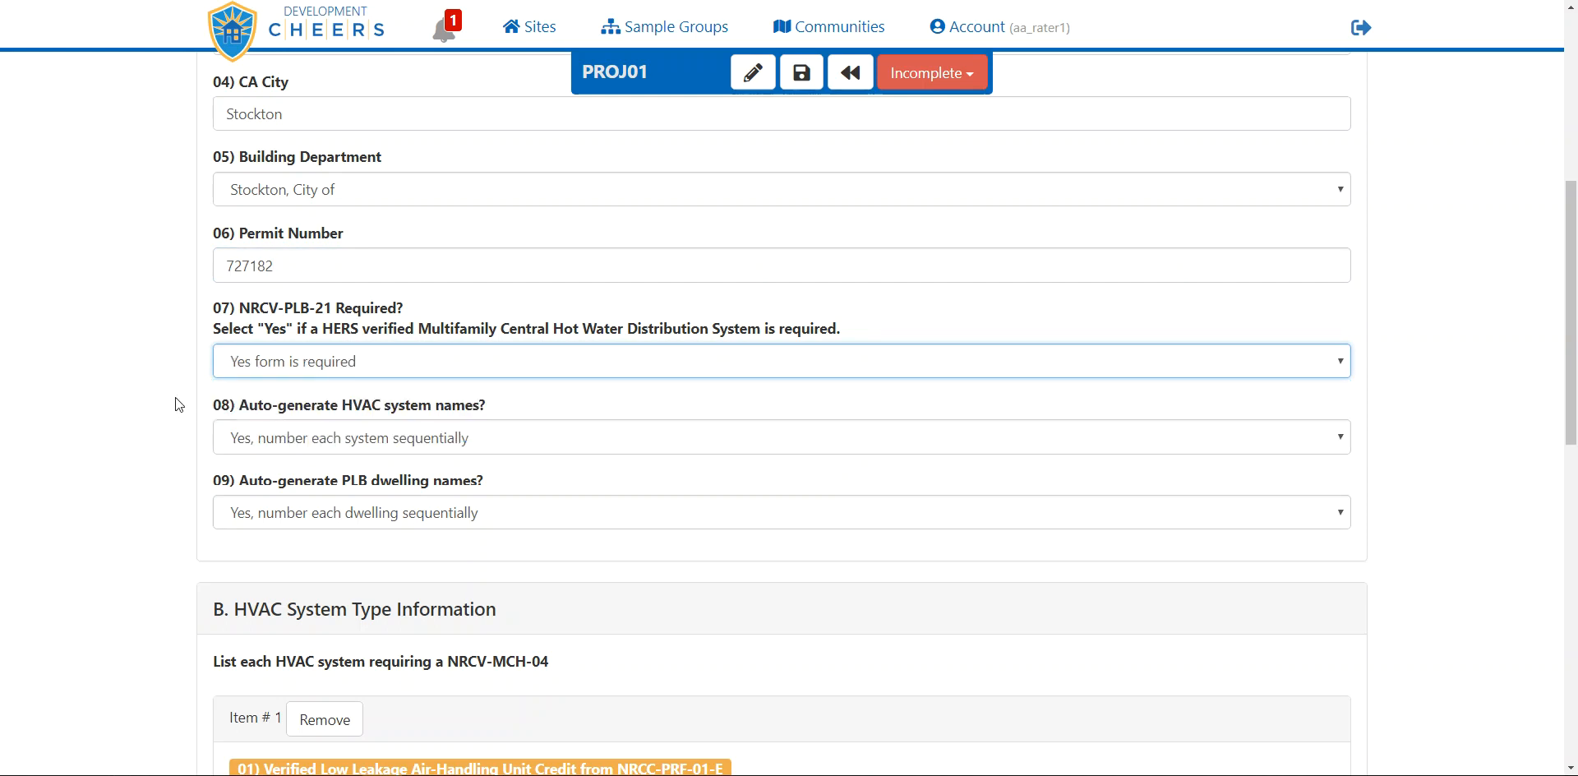
click(259, 360)
click(271, 431)
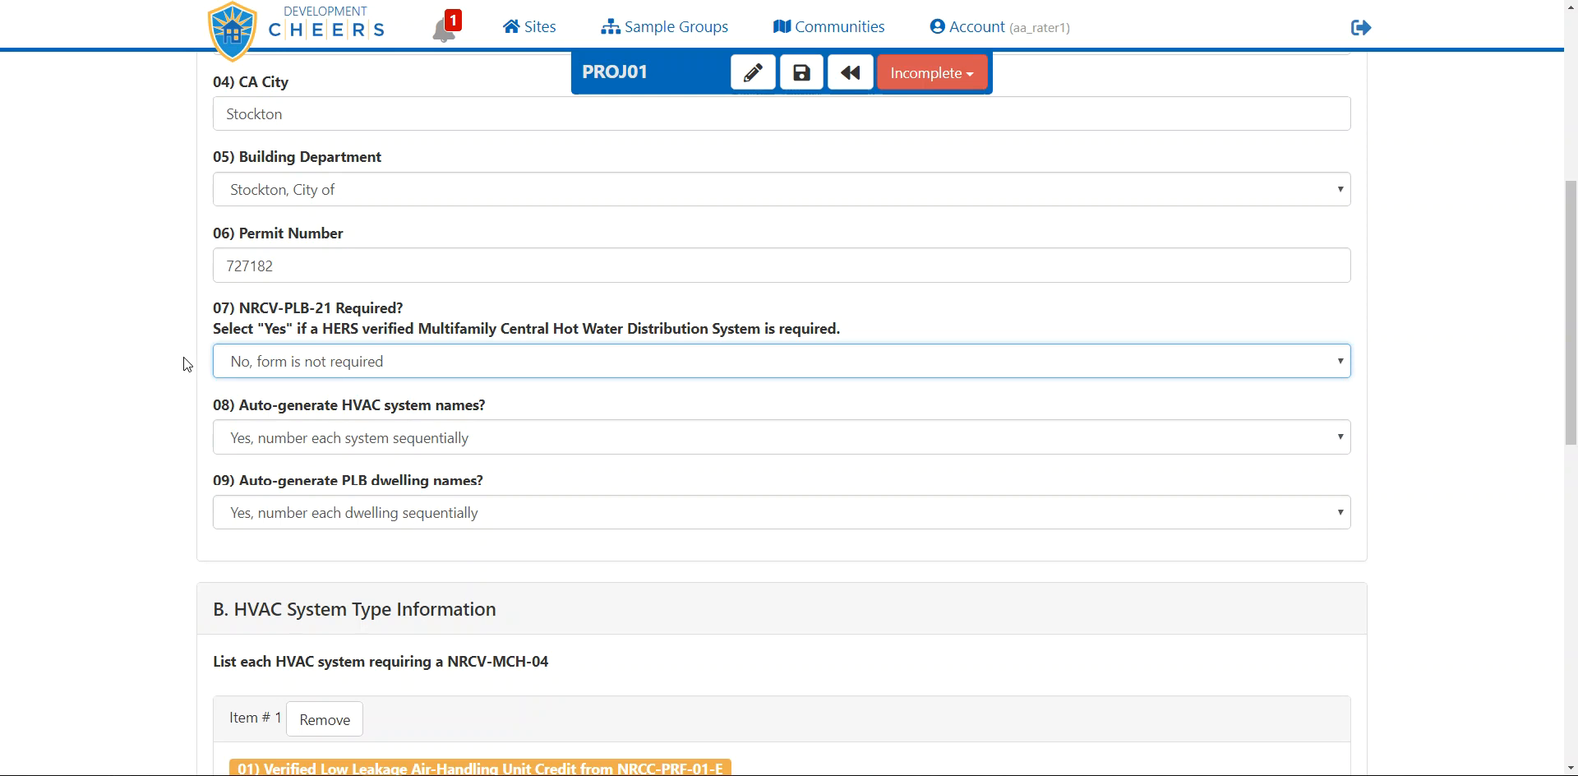
- Set the auto-generation of PLB dwelling names to "No, I will name each dwelling"
scroll(179, 378, down, 1)
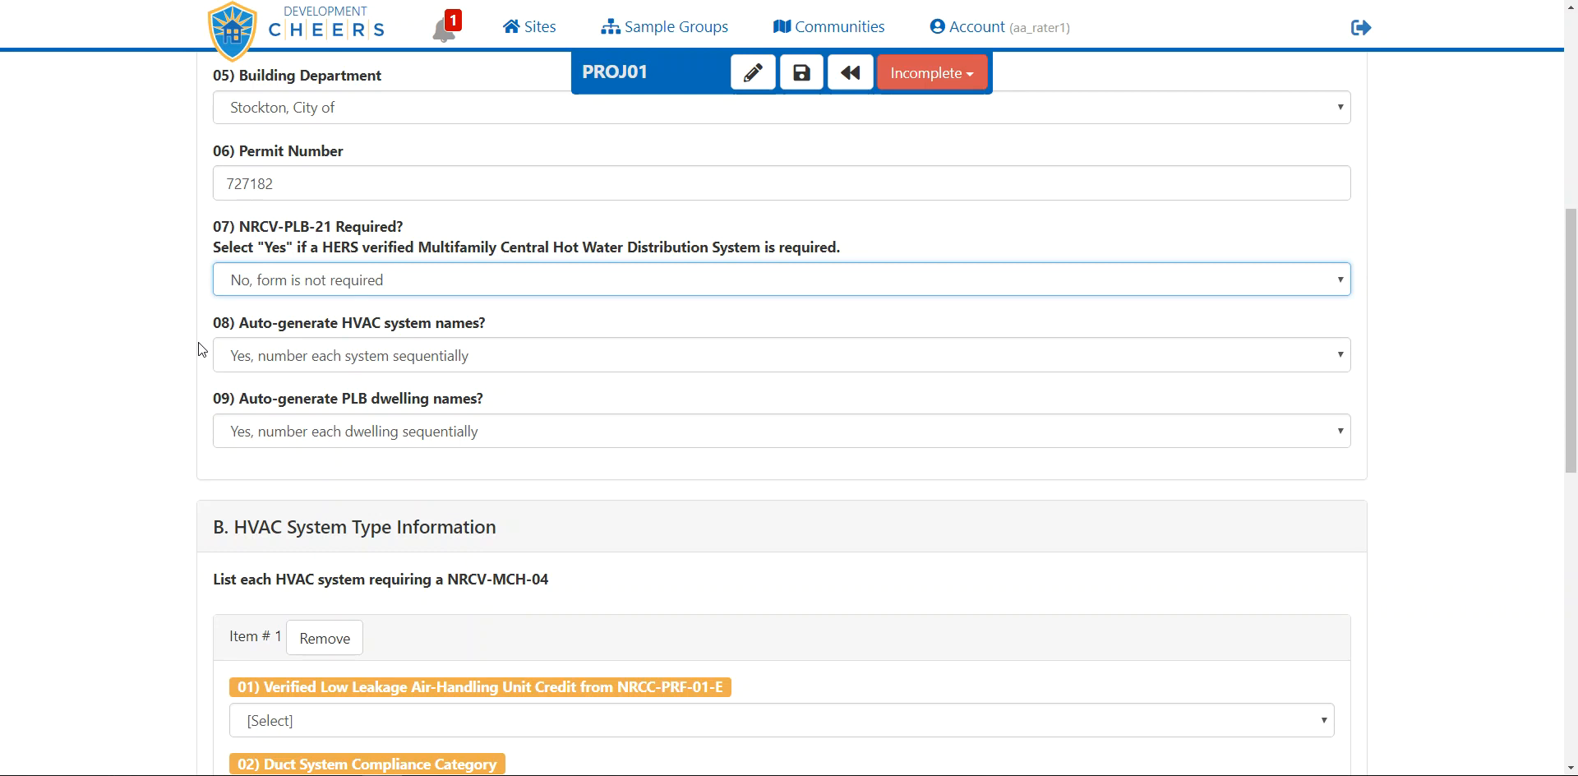
click(255, 438)
click(258, 500)
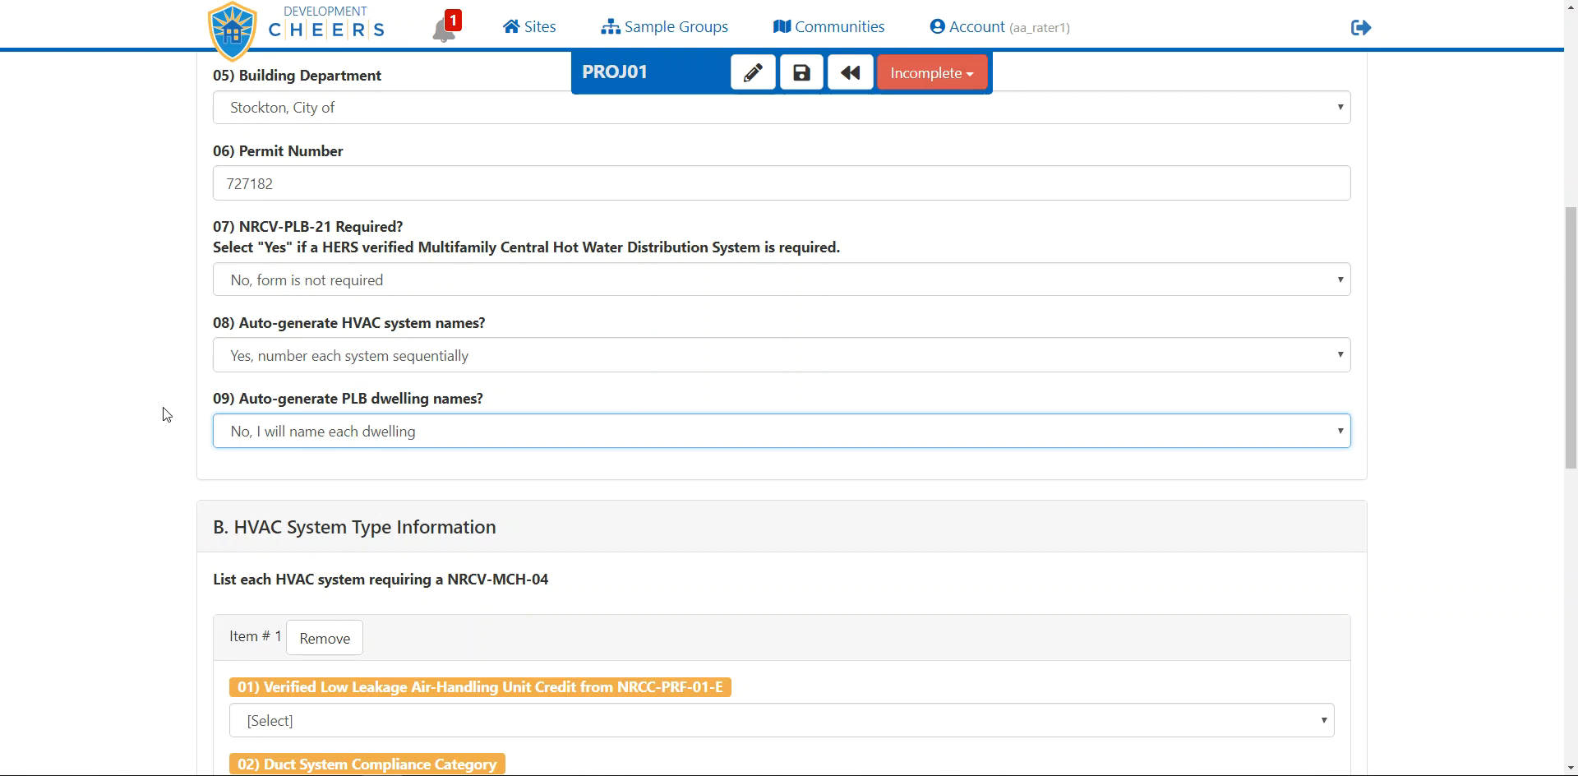
- For HVAC system item 1, set the low leakage air-handling unit credit to "No, credit is not taken" and the duct system compliance category to Alteration
scroll(163, 407, down, 1)
scroll(163, 407, down, 3)
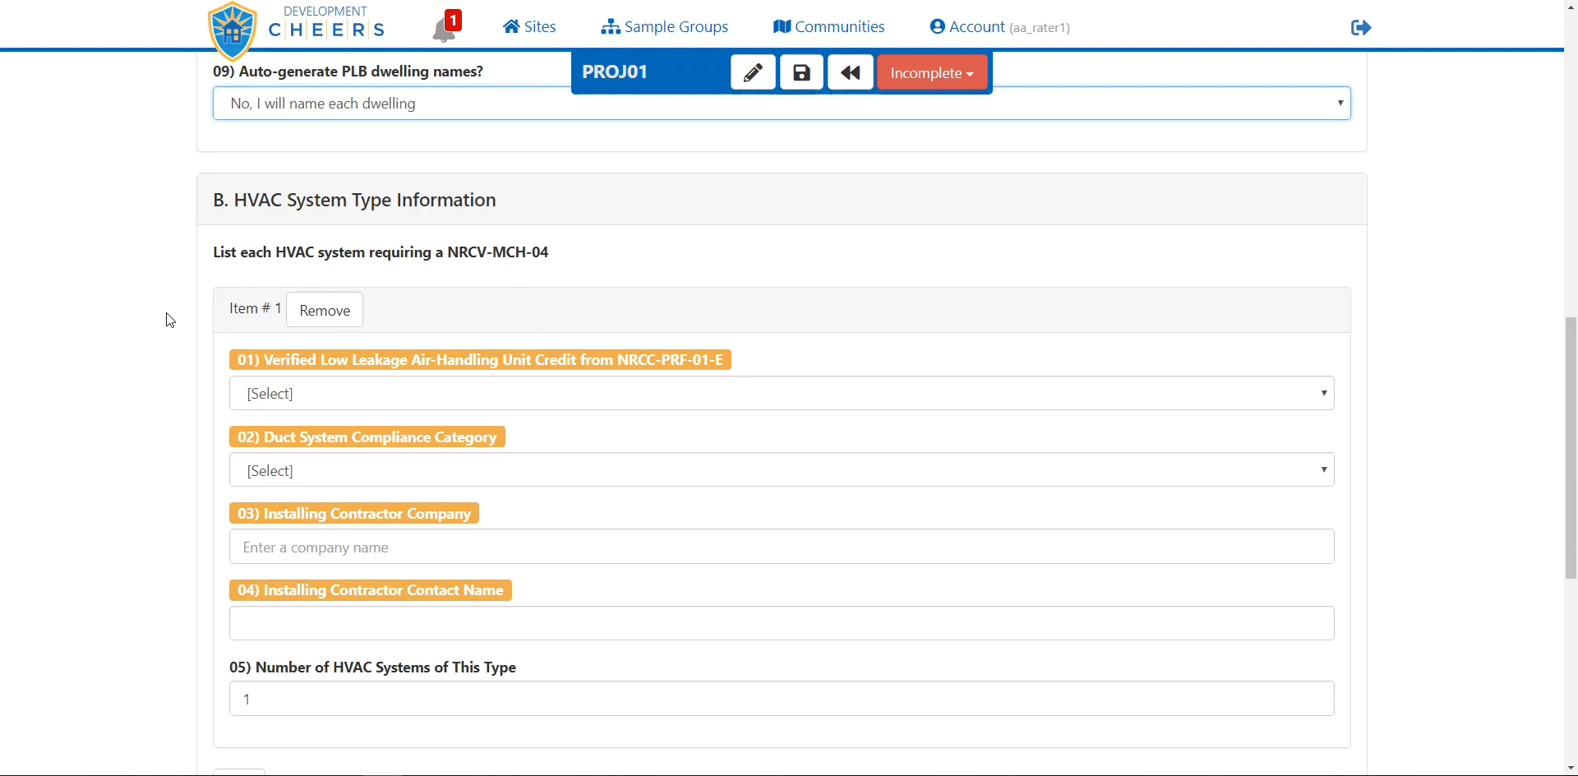
scroll(166, 313, down, 1)
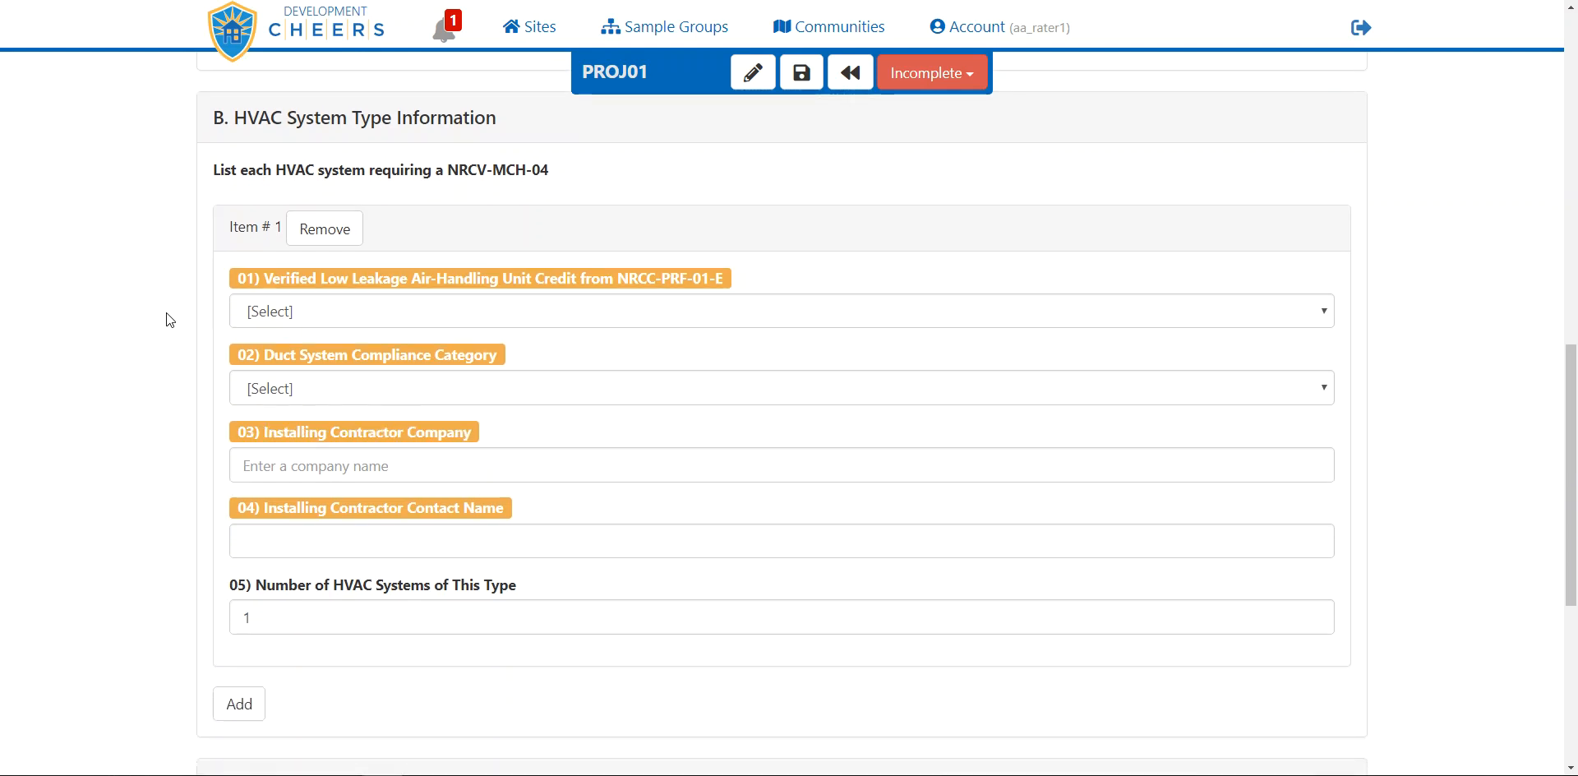
click(327, 313)
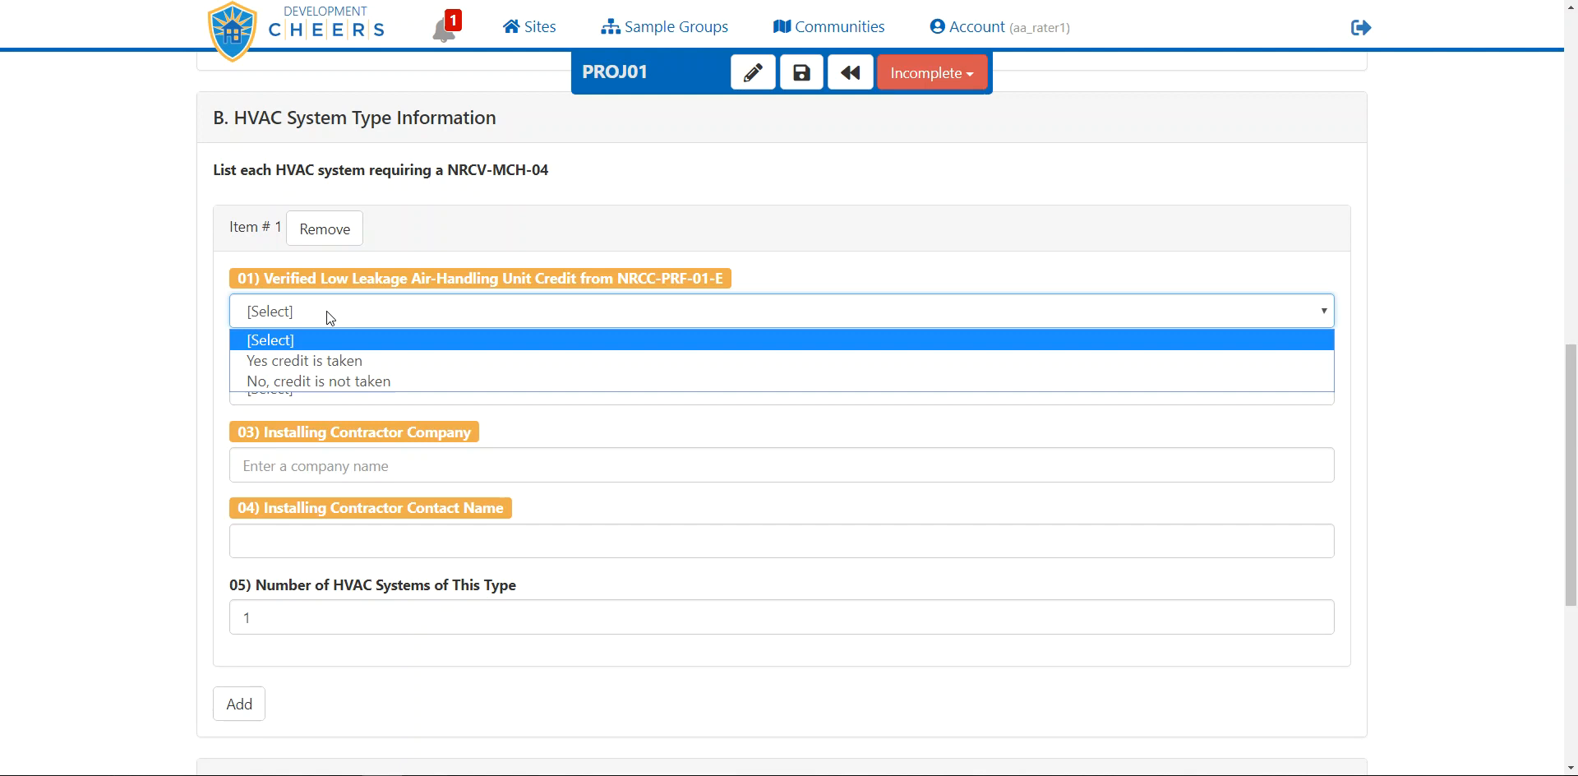
click(352, 381)
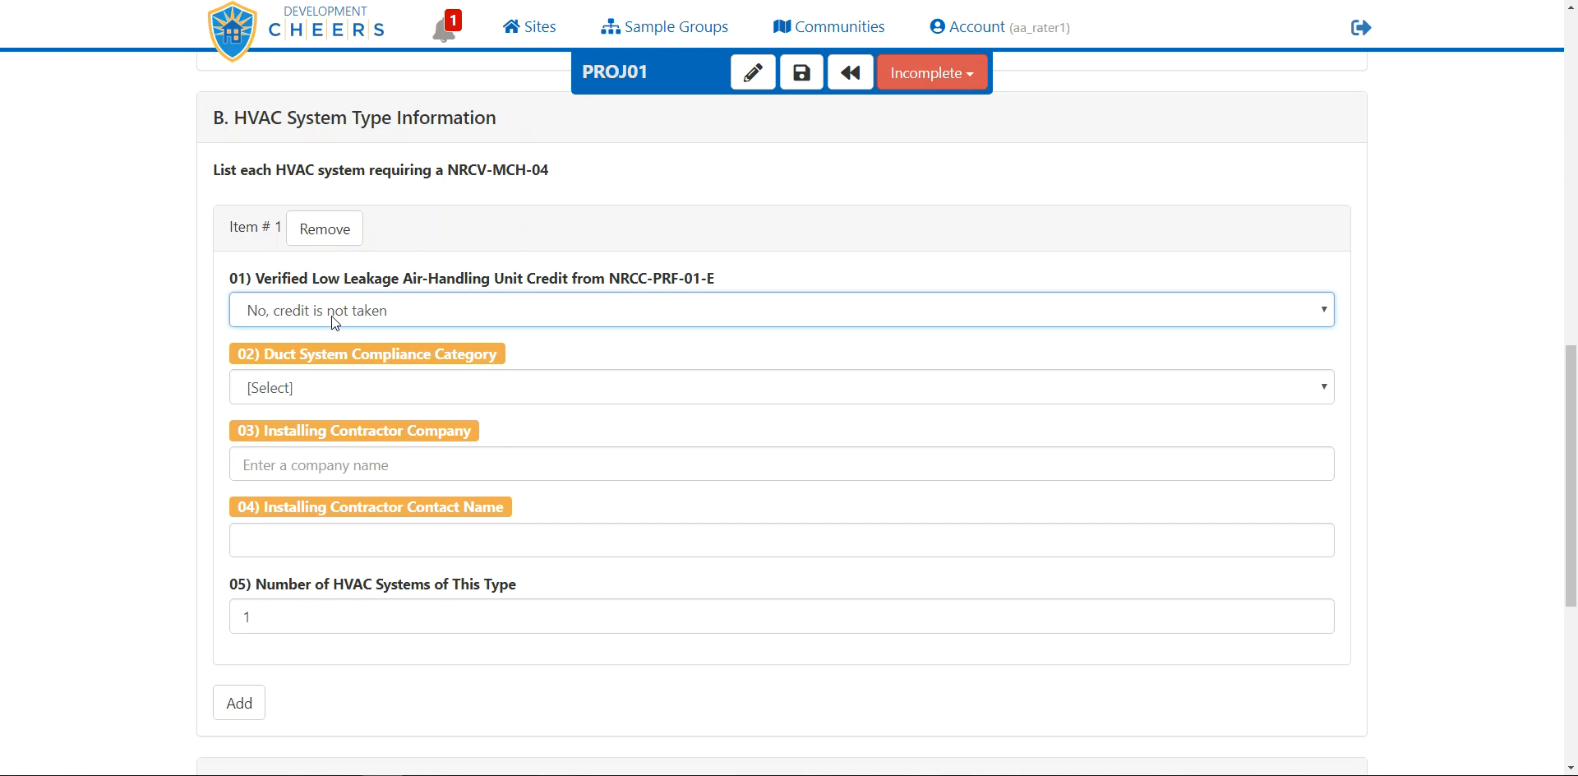
click(335, 389)
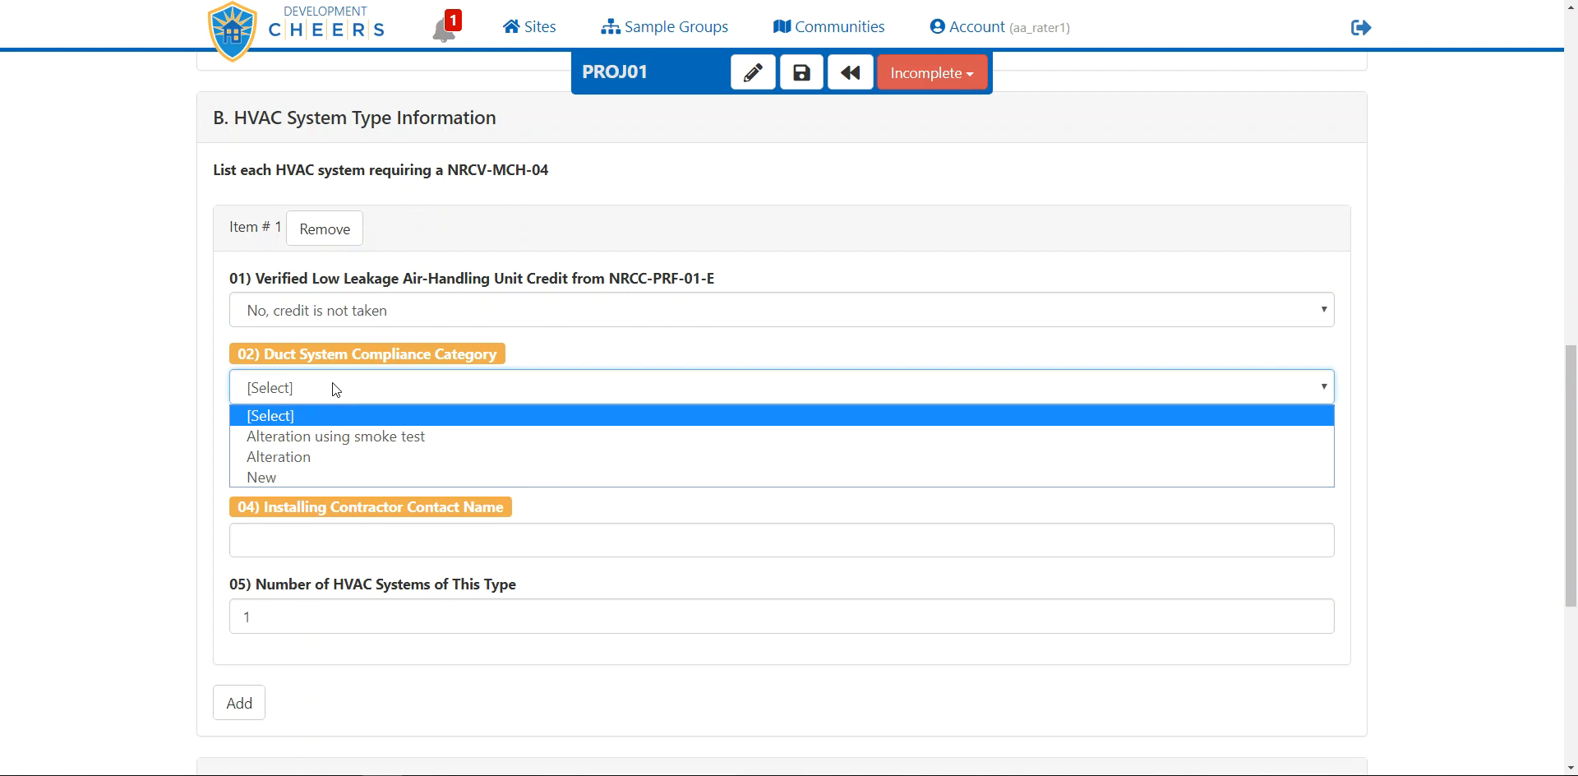
click(329, 457)
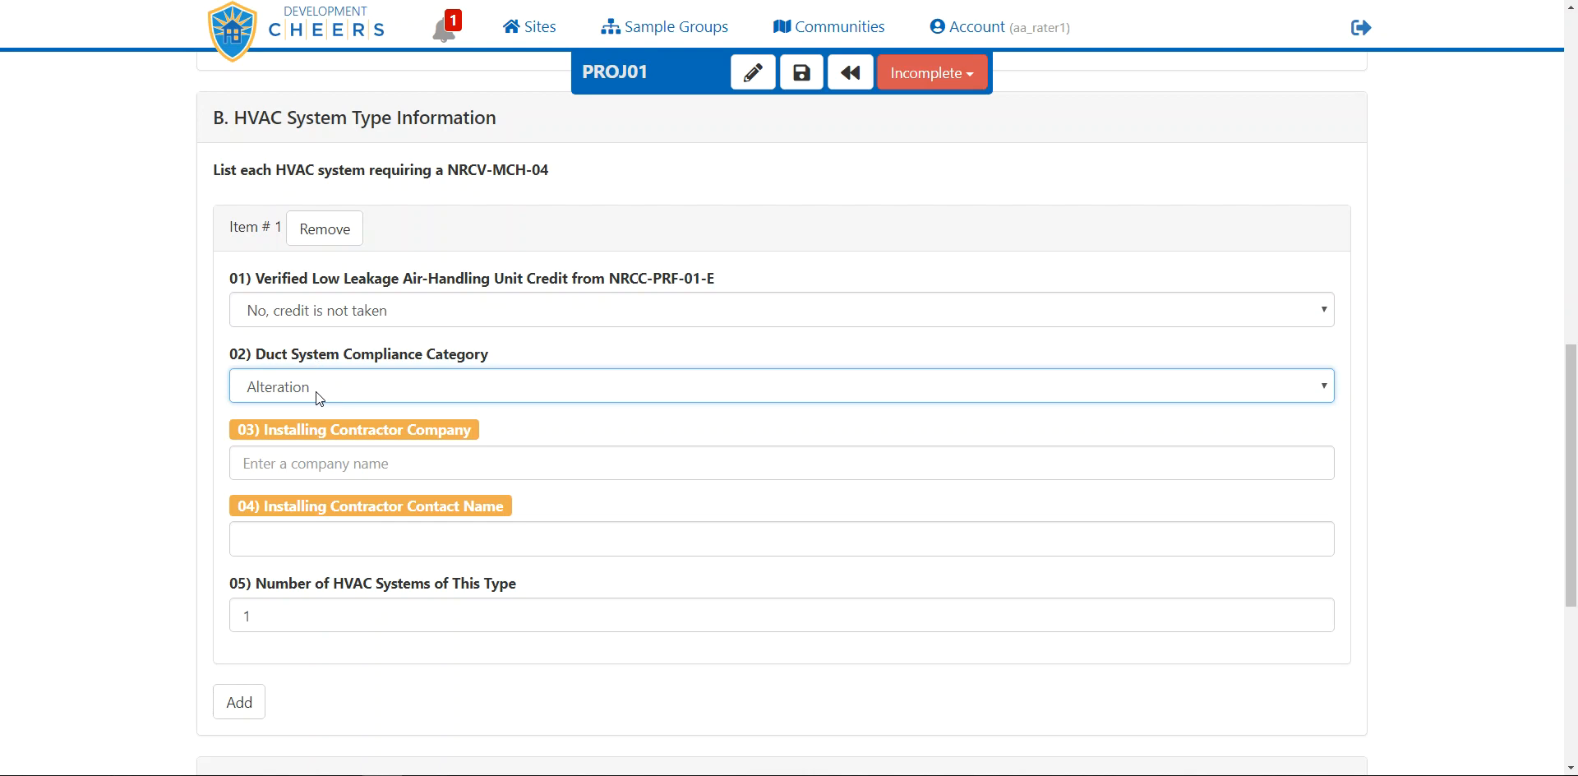
- Choose AA HVAC Company as the installing contractor of HVAC item 1 and fill in the contractor's contact name
click(327, 466)
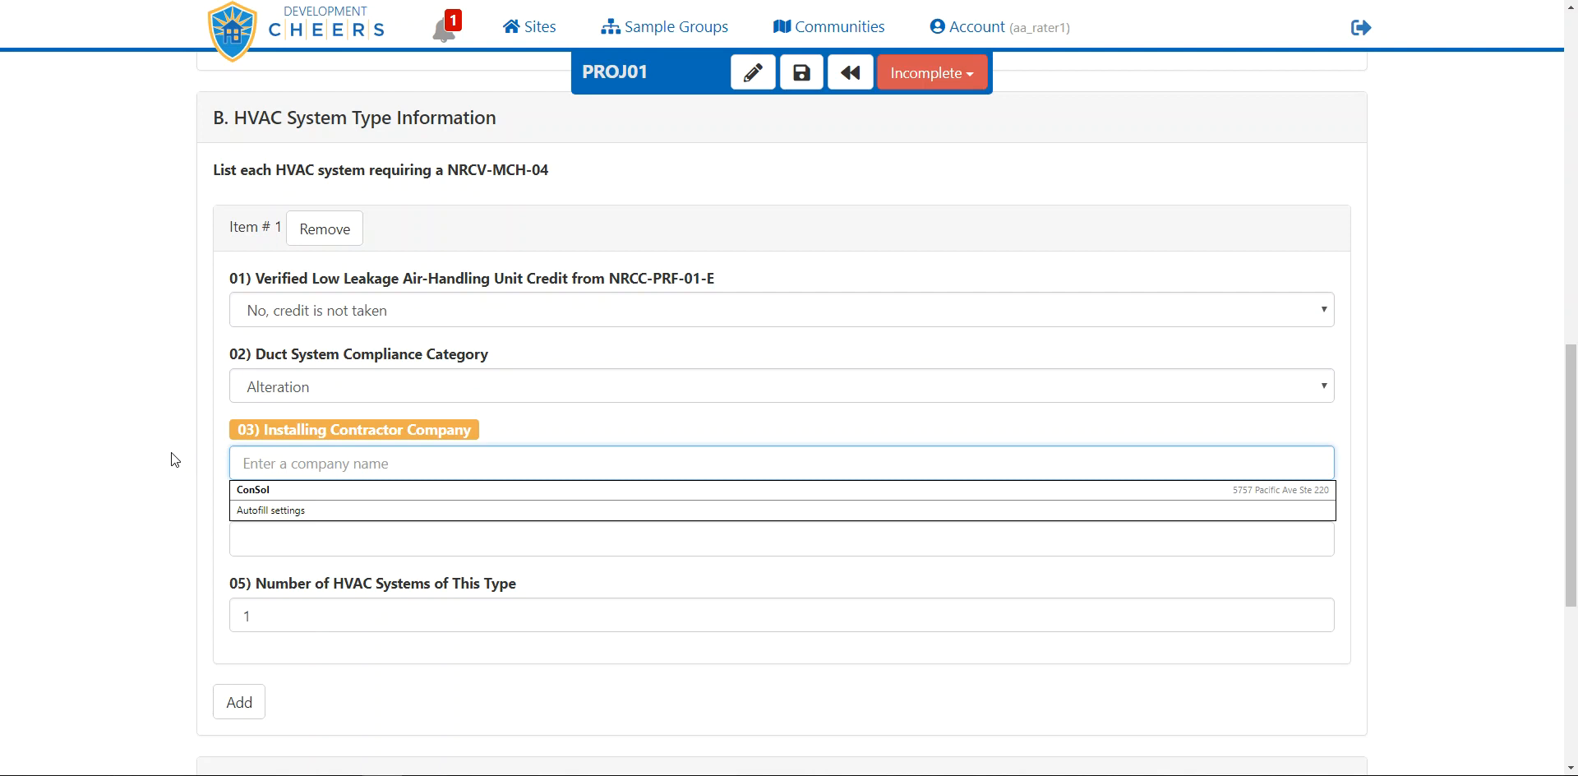
text(aa)
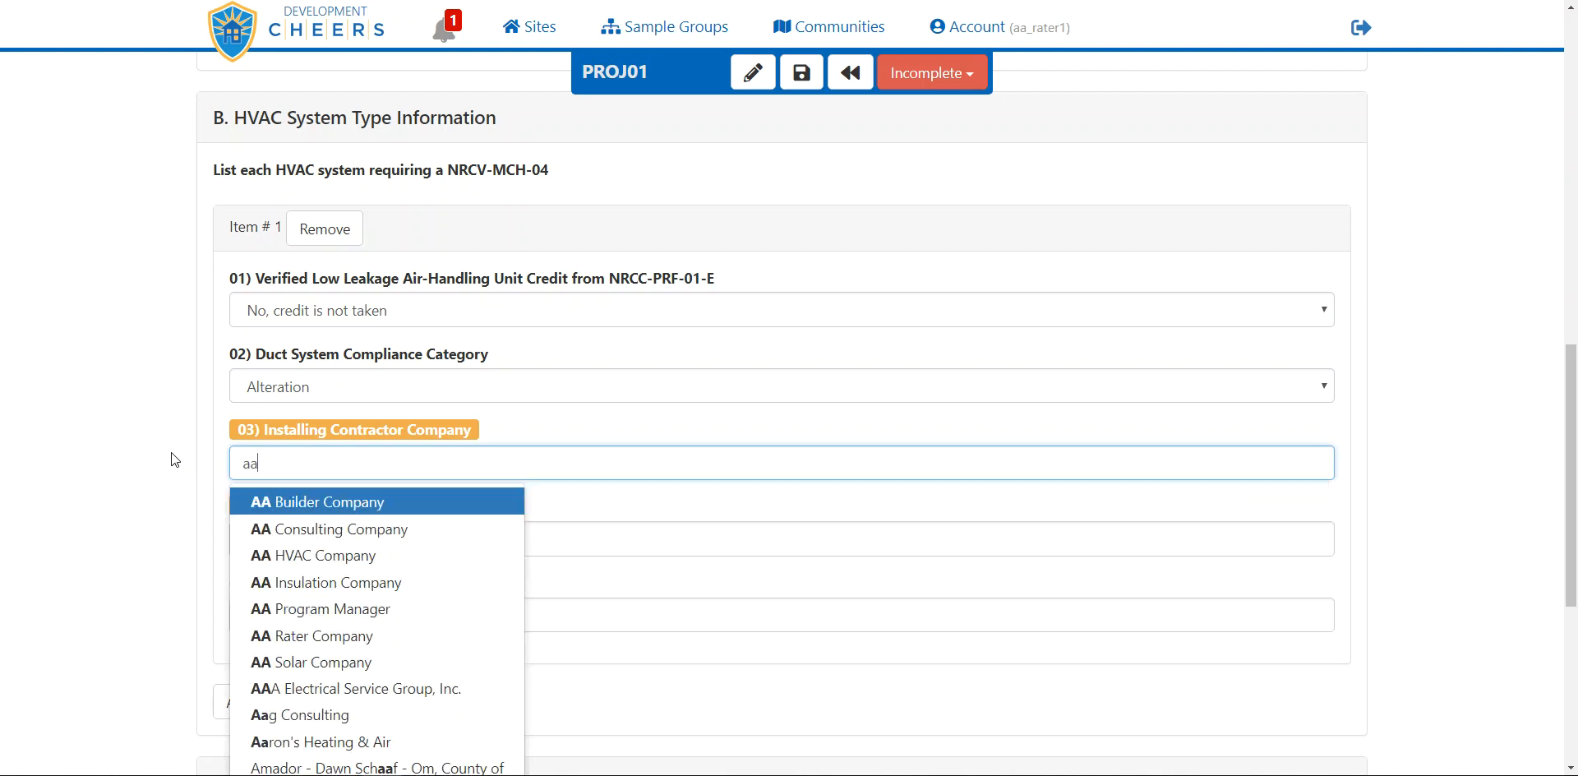
text( h)
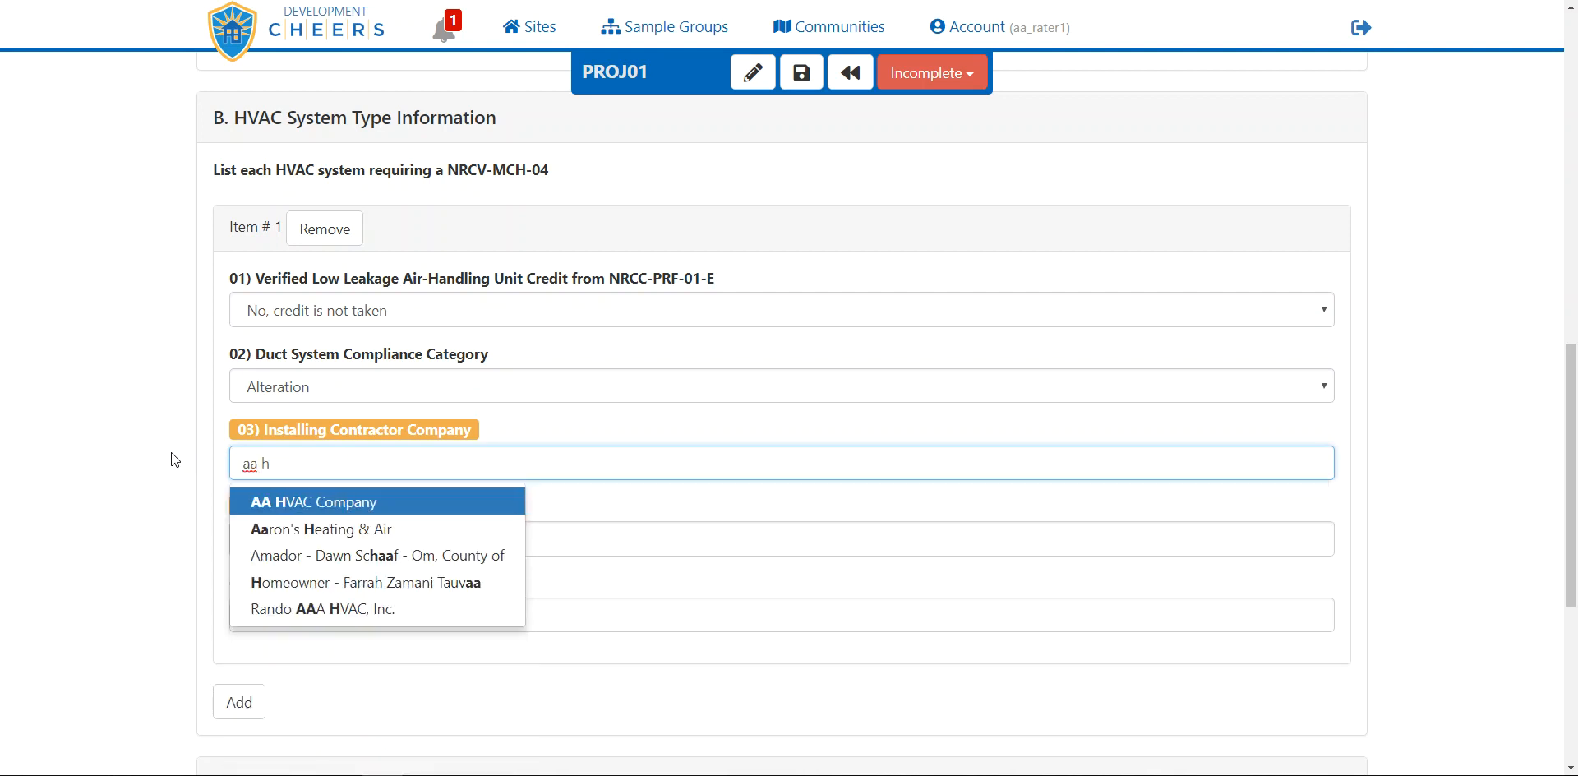
click(296, 503)
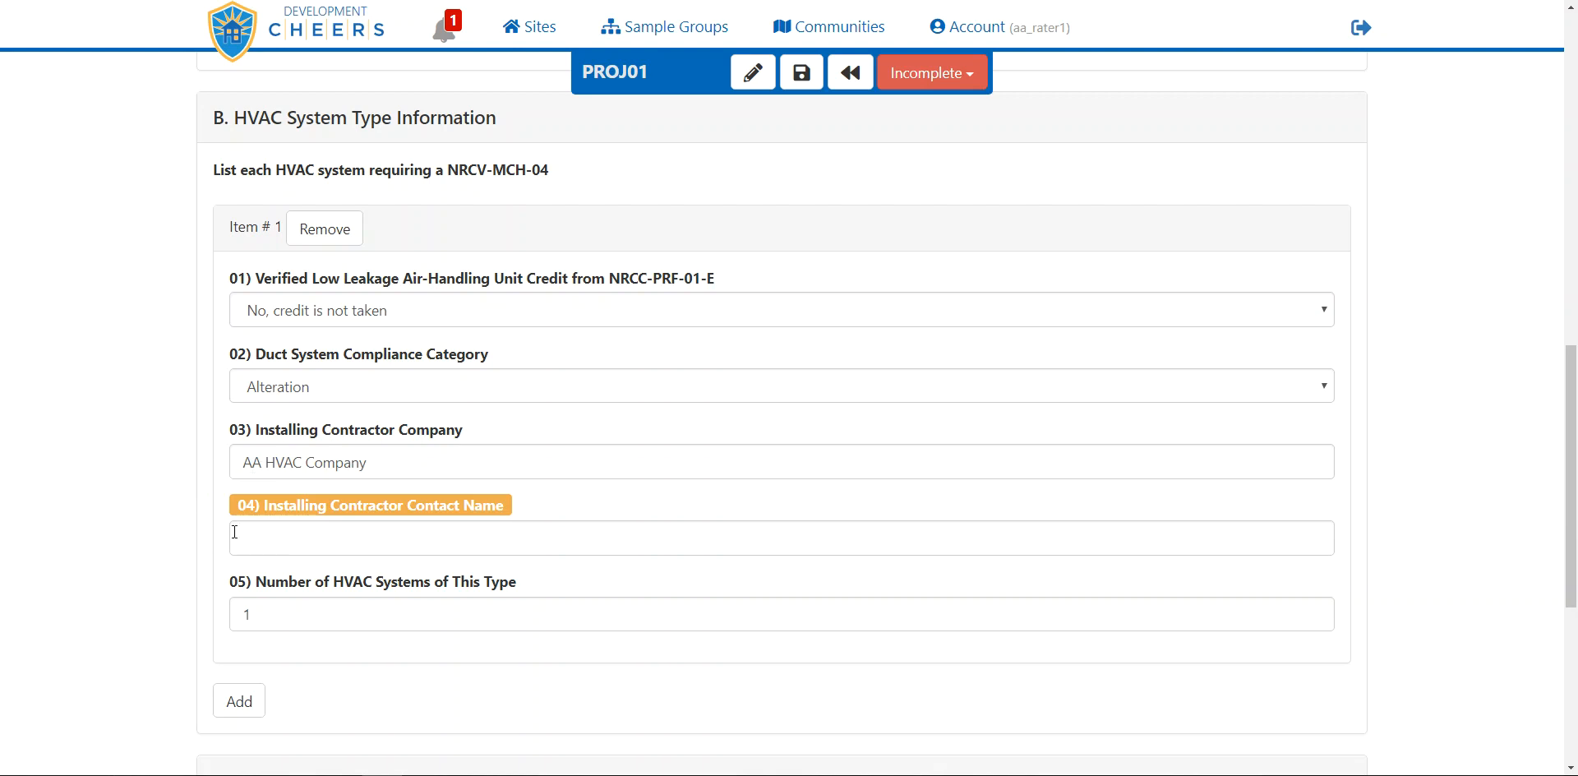
click(246, 535)
click(269, 565)
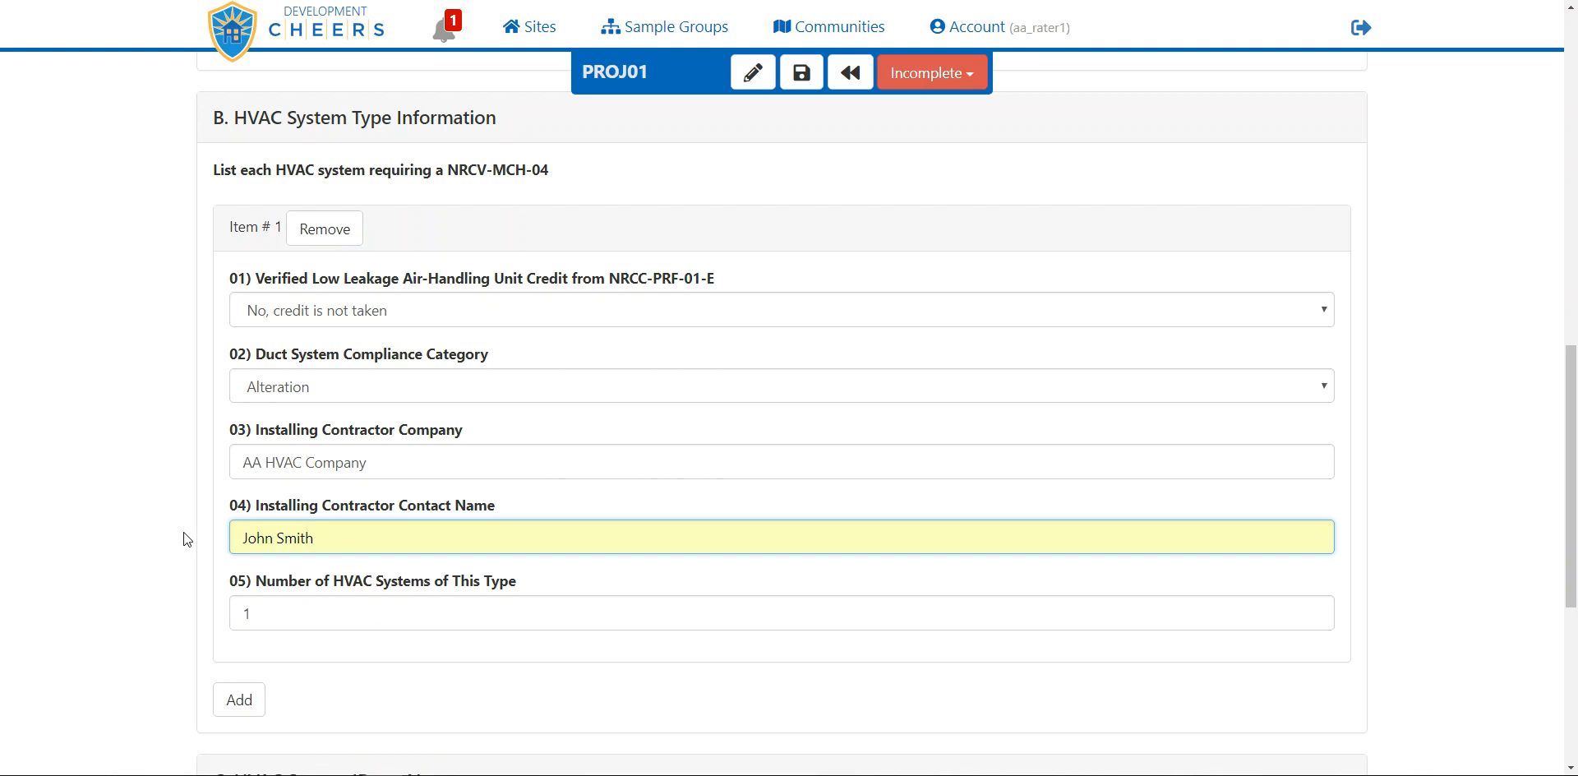
- Set the number of HVAC systems of this type to 5 for item 1 and add a second HVAC system item
double_click(265, 610)
text(5)
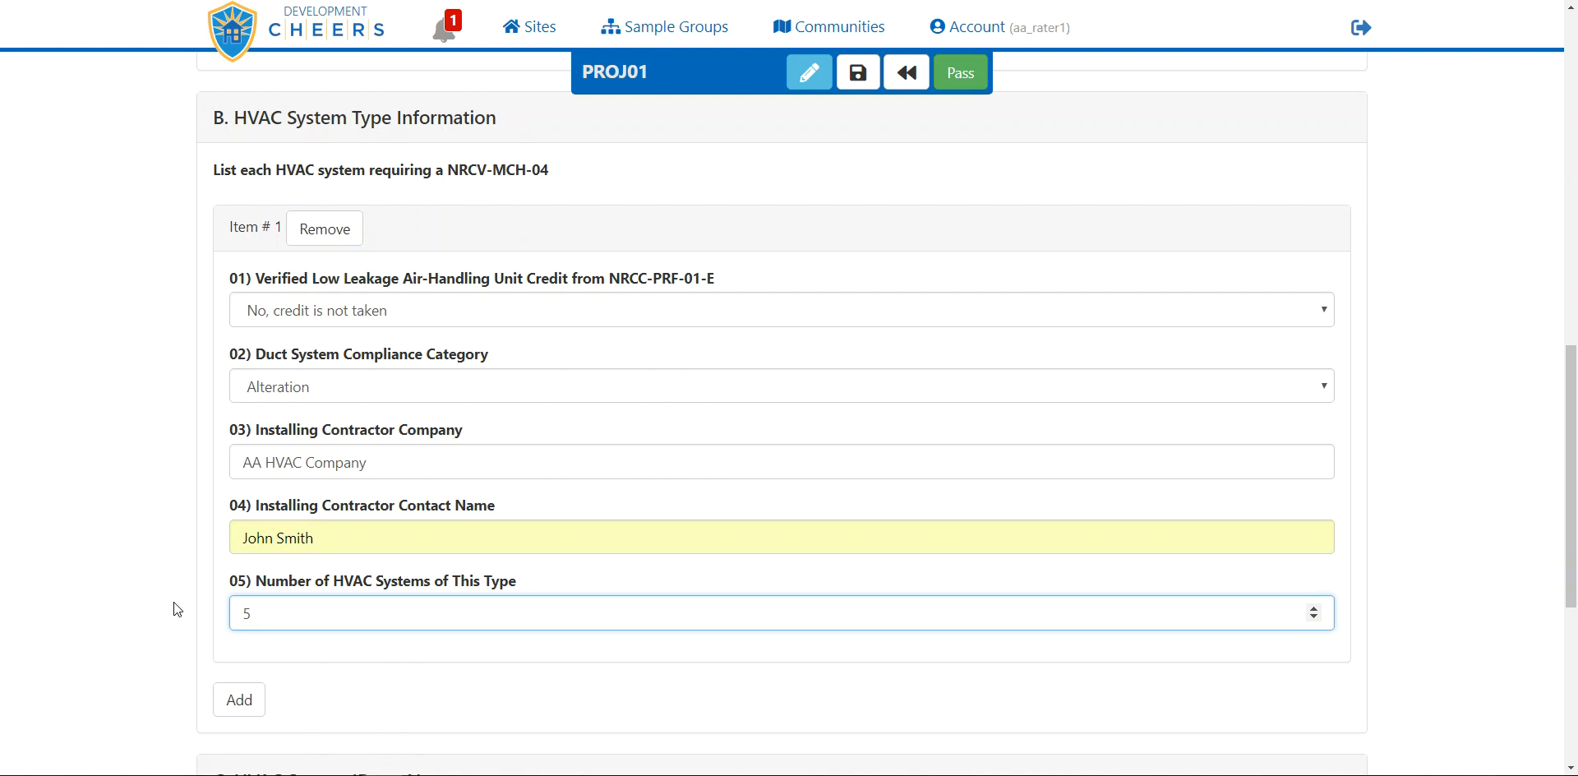
scroll(174, 603, down, 1)
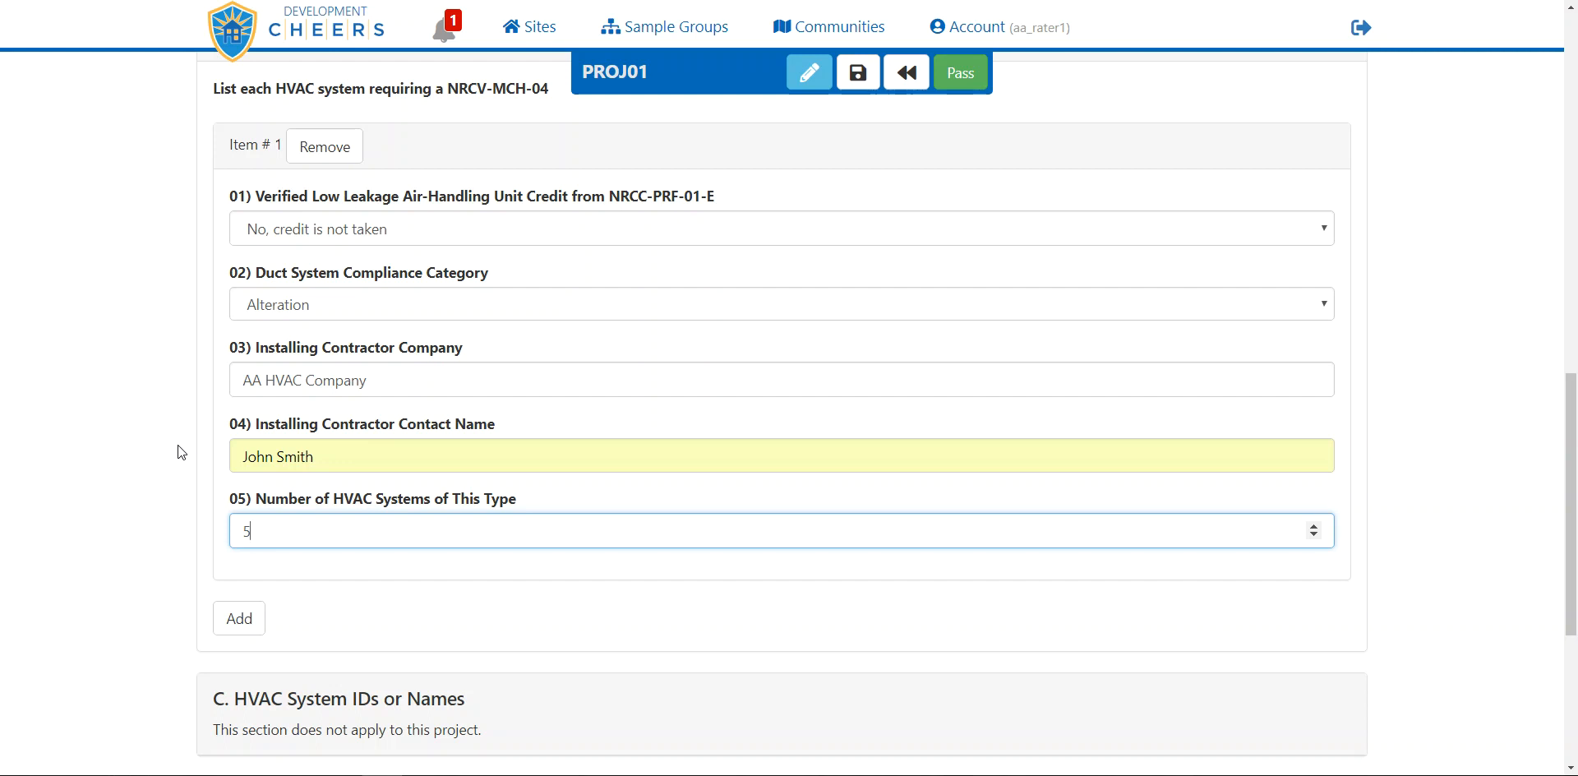
click(226, 617)
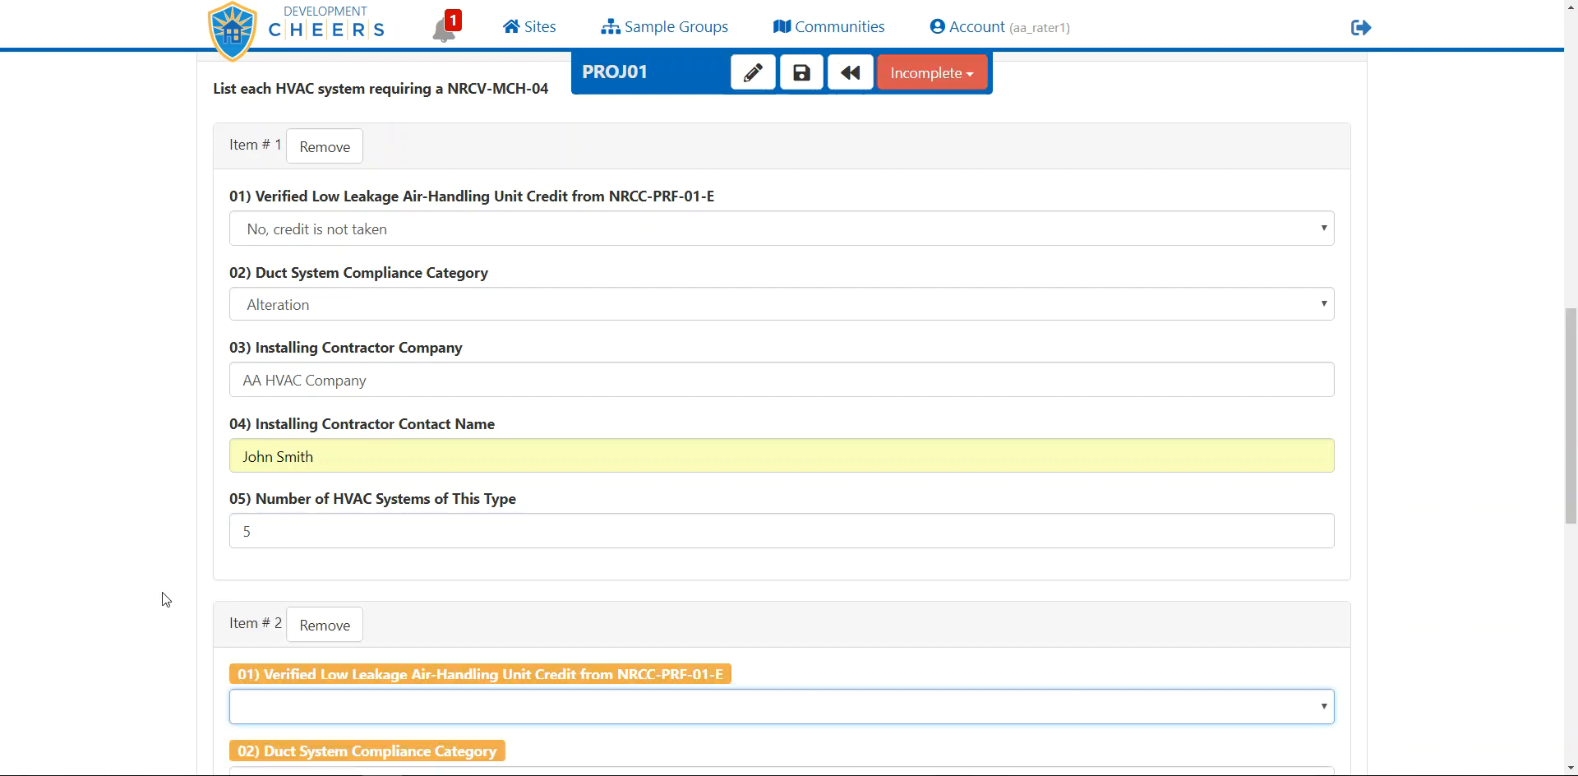
- For HVAC item 2, set the low leakage air-handling unit credit to "No, credit is not taken" and the duct compliance category to "Alteration using smoke test"
scroll(165, 599, down, 5)
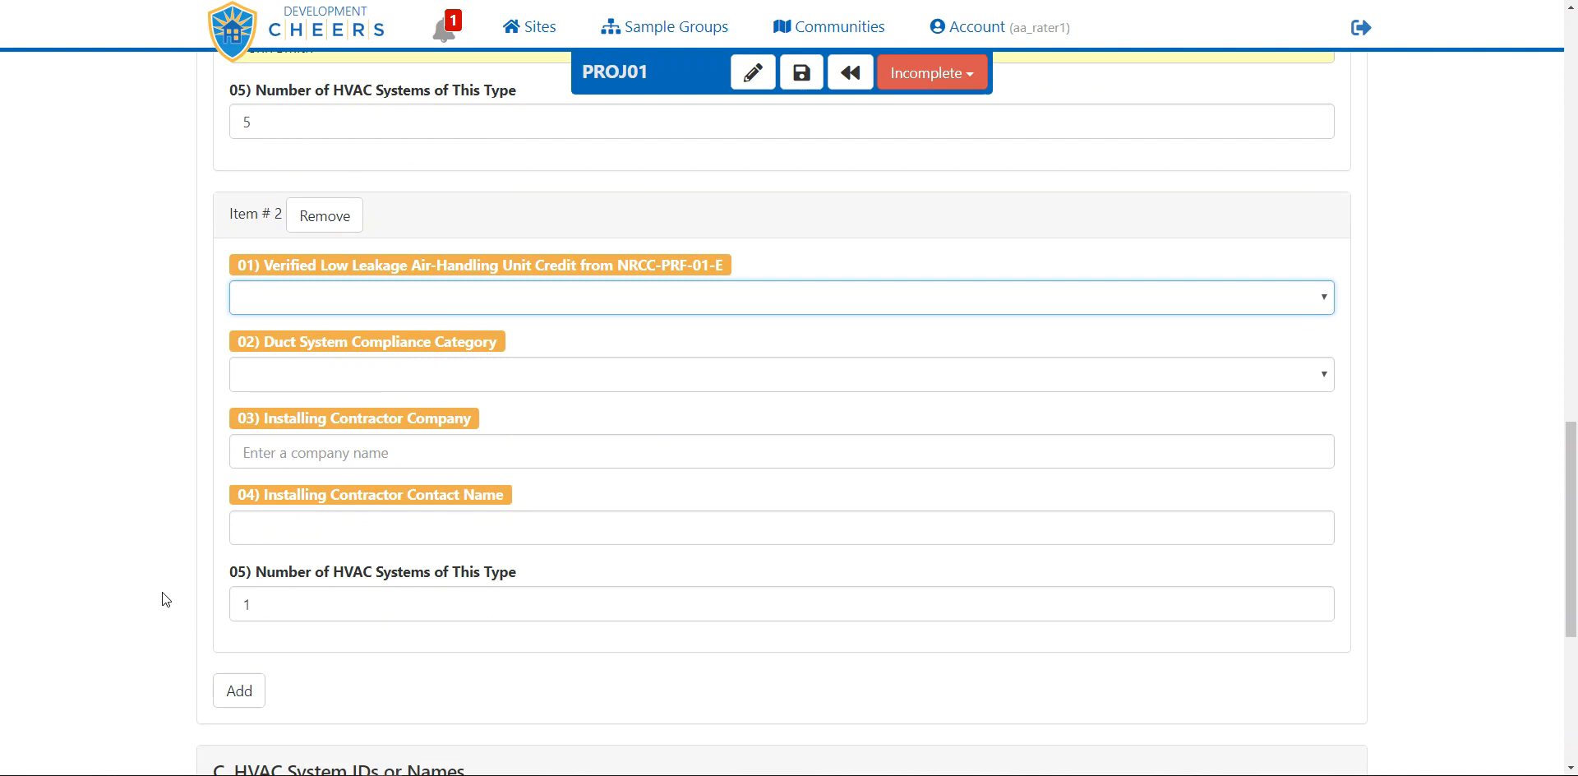
click(261, 300)
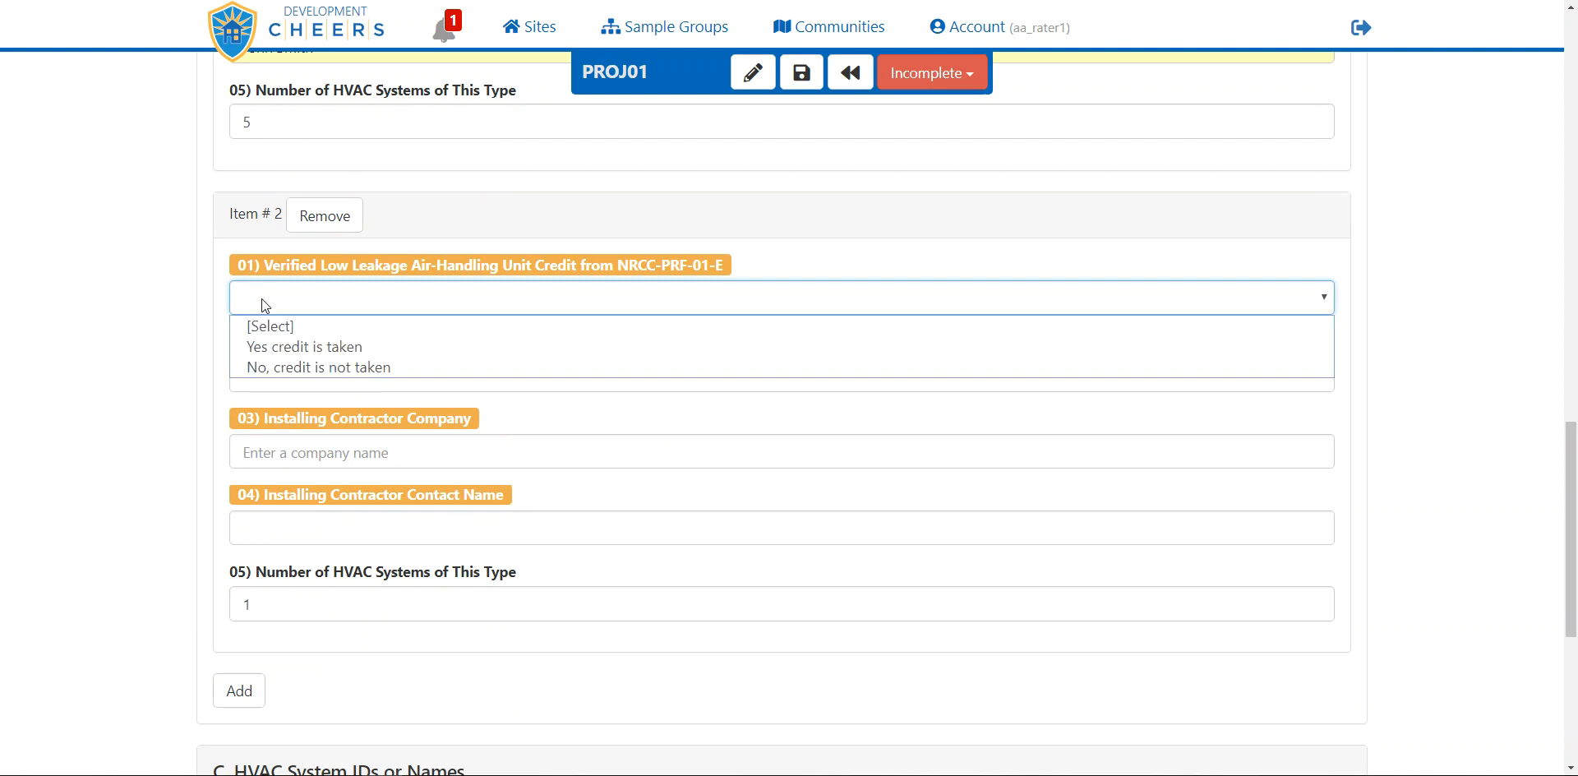
click(272, 366)
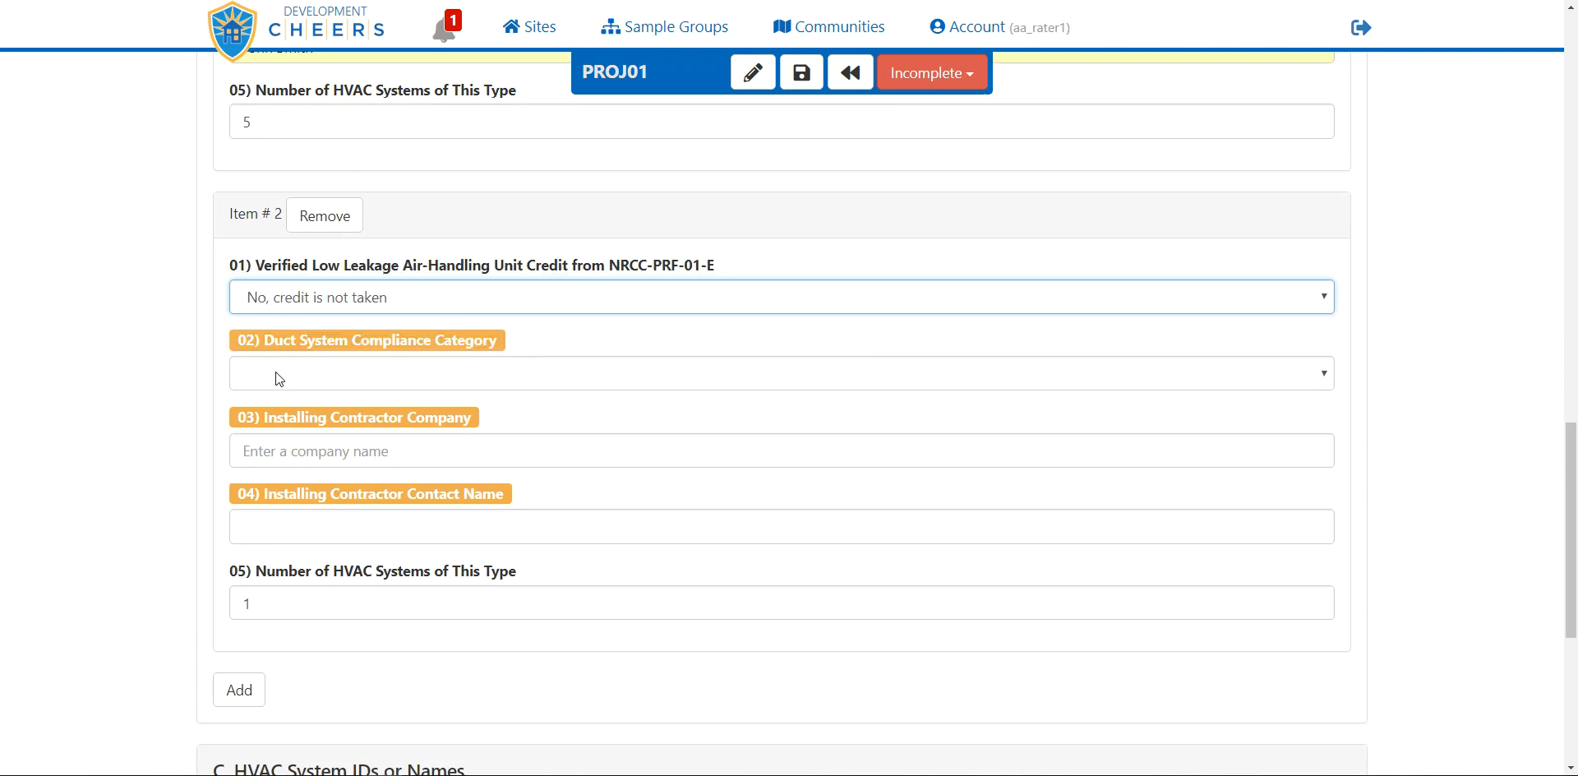
click(276, 374)
click(298, 421)
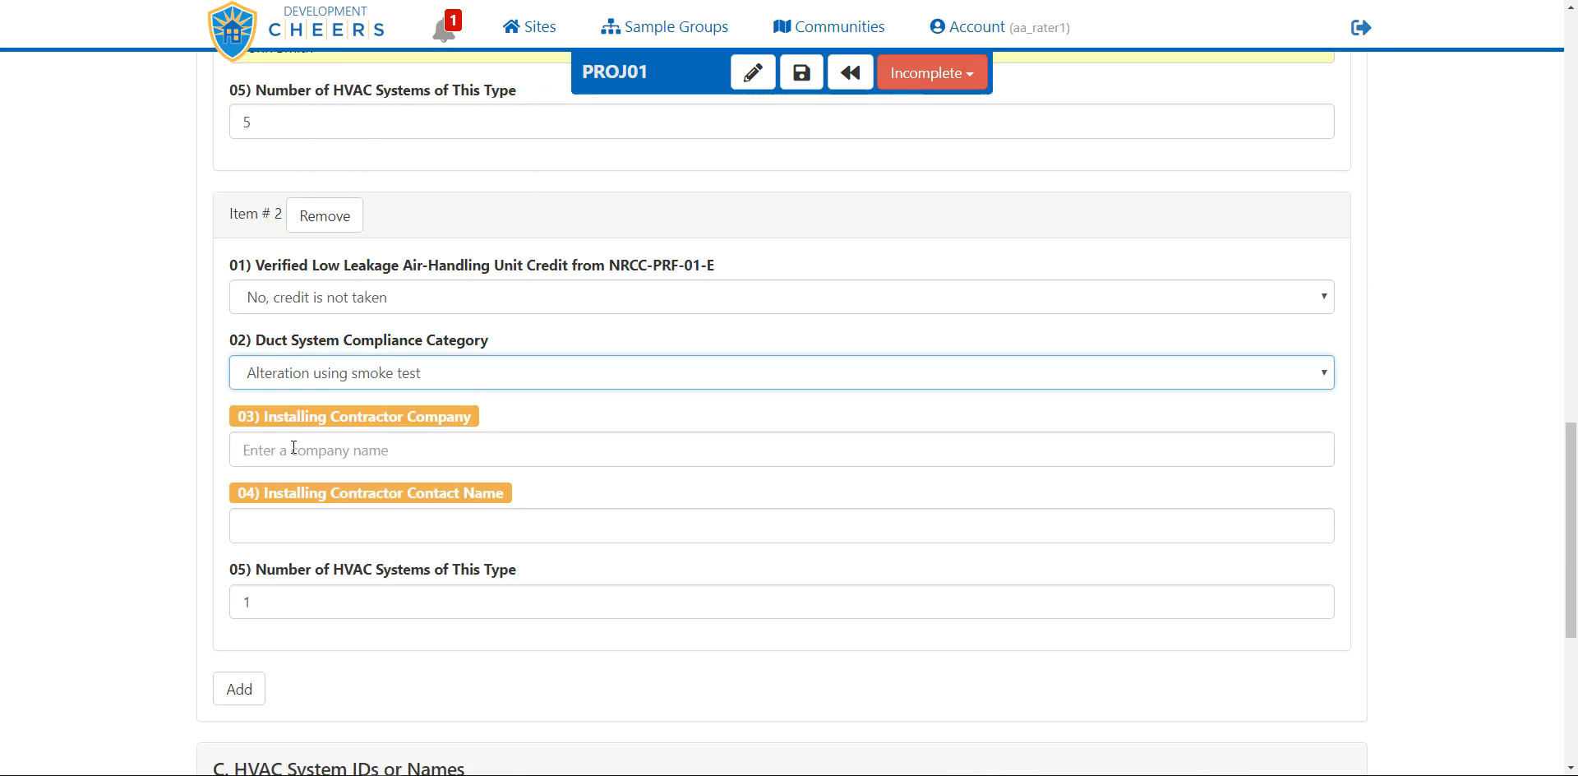
- Choose AA HVAC Company as the installing contractor of HVAC item 2 and fill in the contractor's contact name
click(294, 448)
text(aa h)
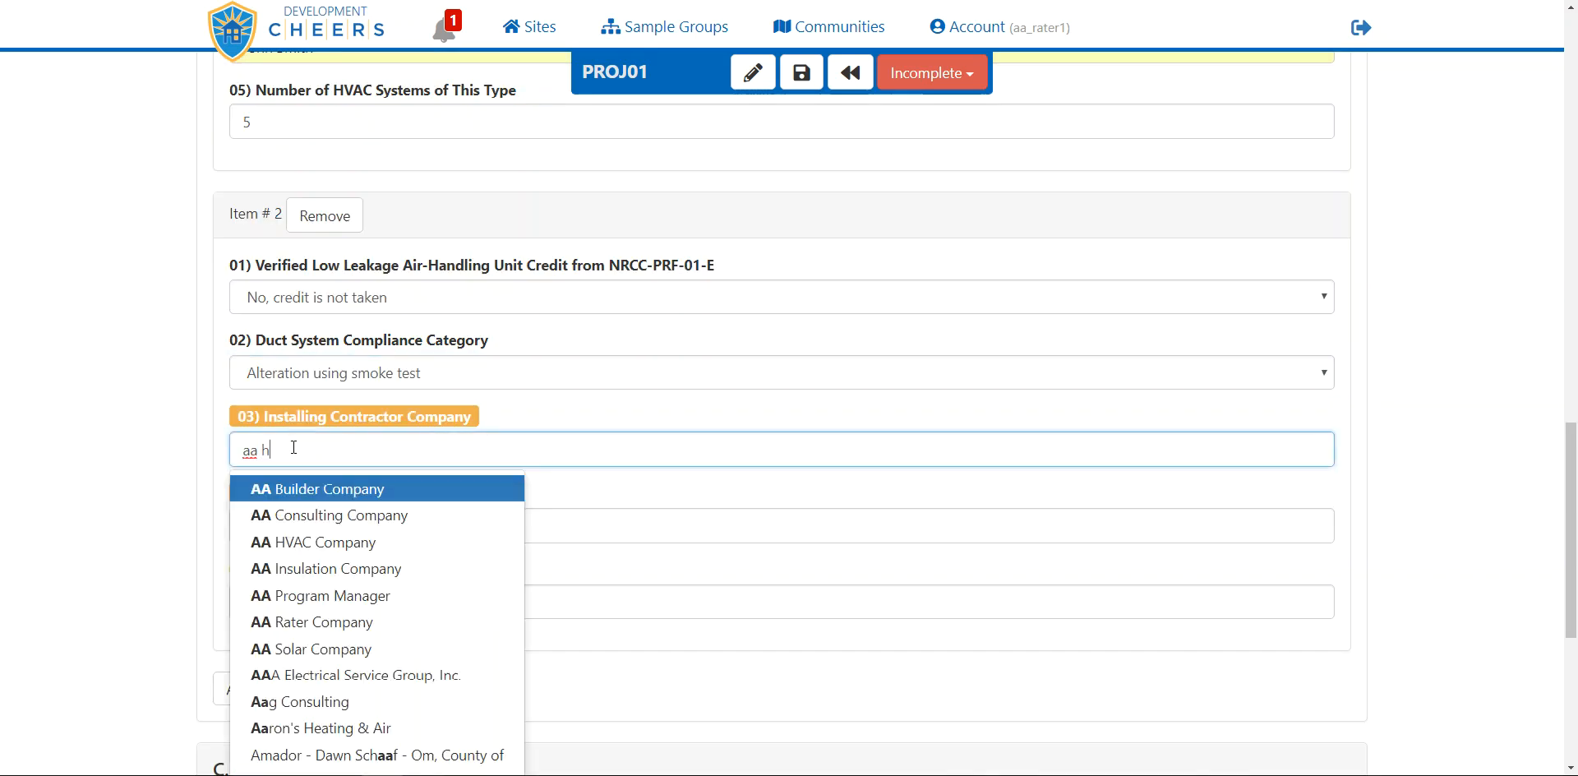
click(288, 491)
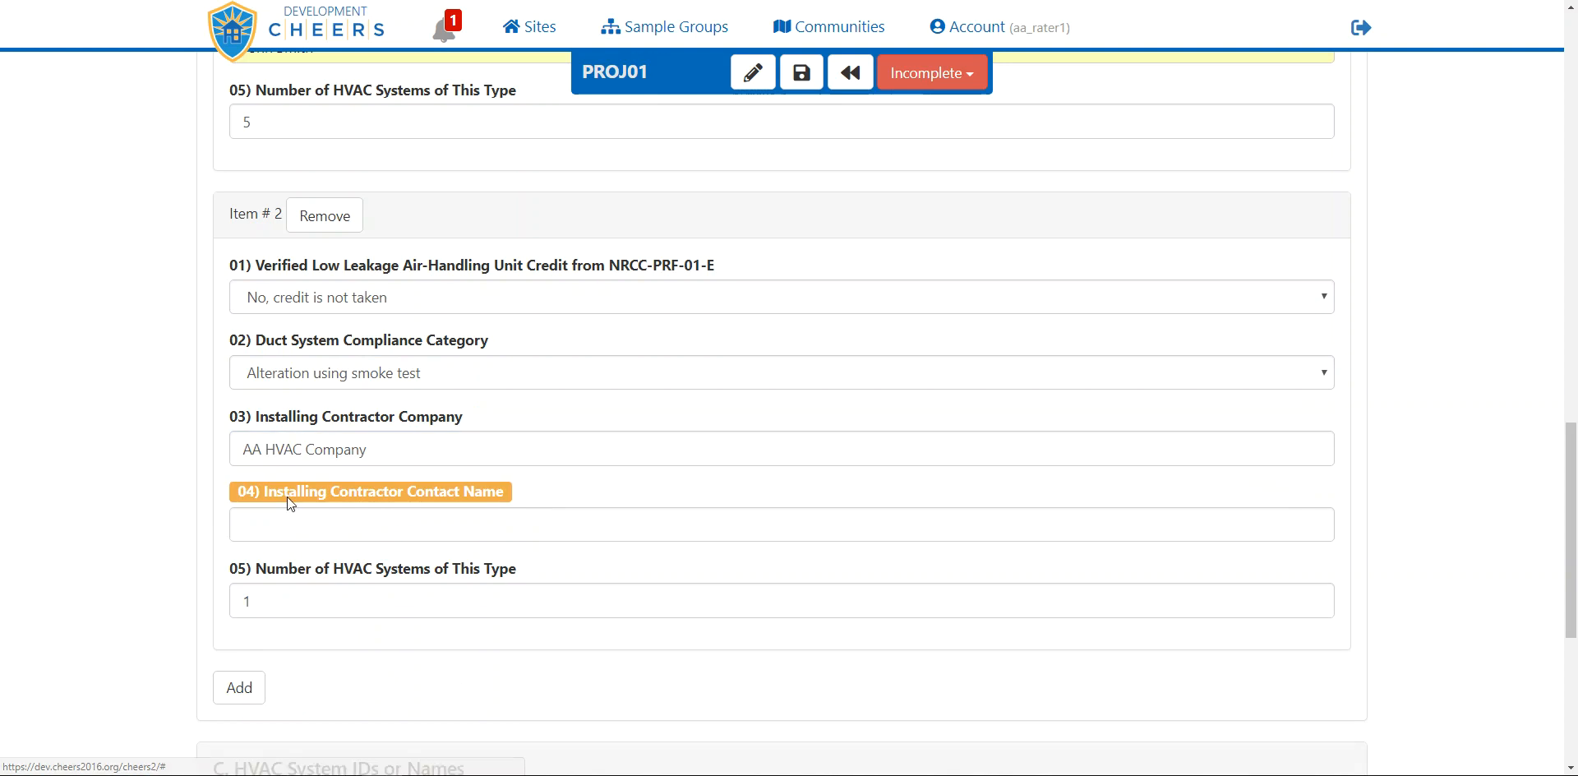
click(291, 530)
click(292, 553)
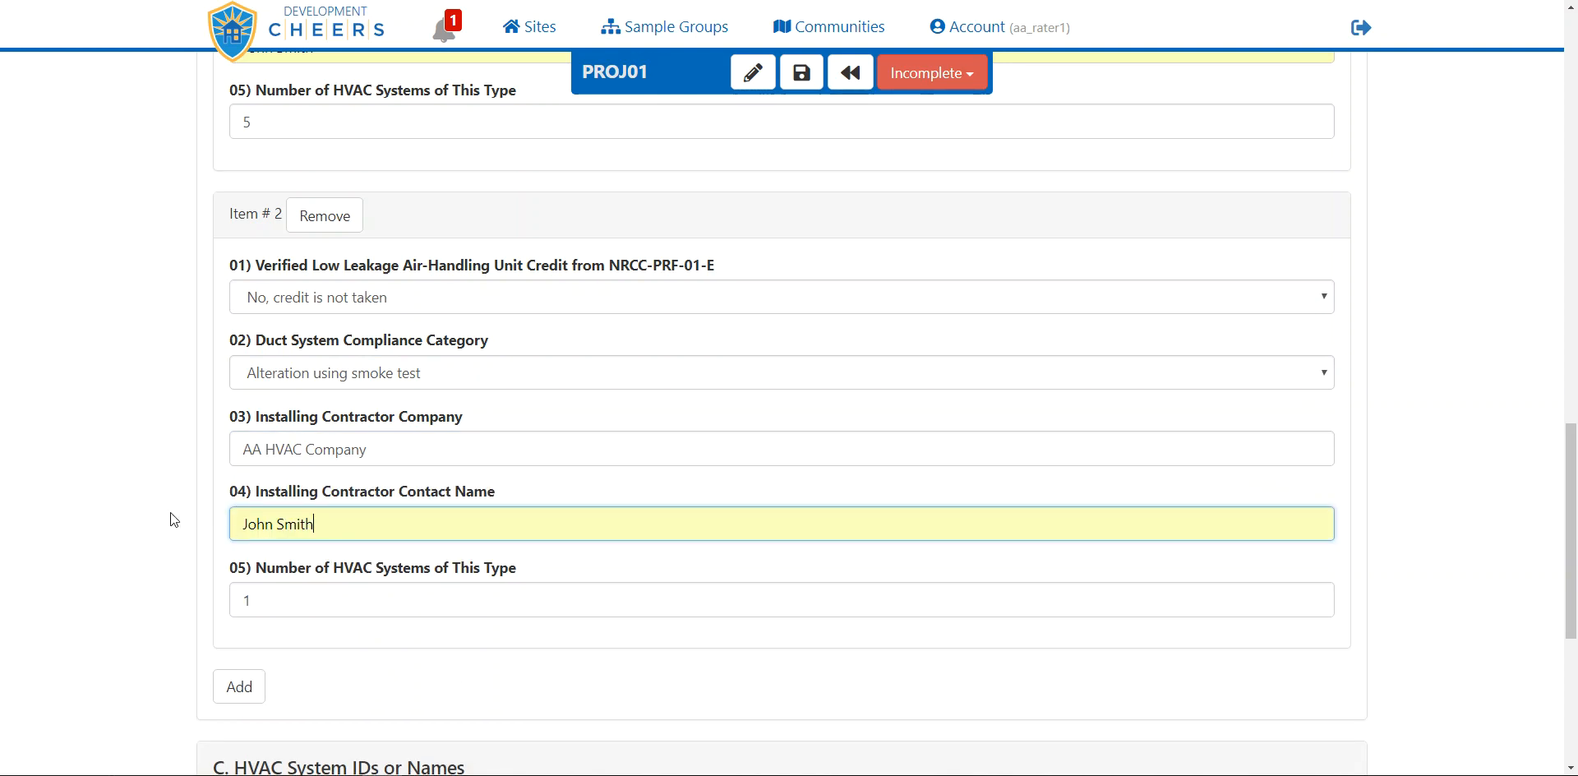
- Set the number of HVAC systems of this type to 5 for item 2
double_click(259, 598)
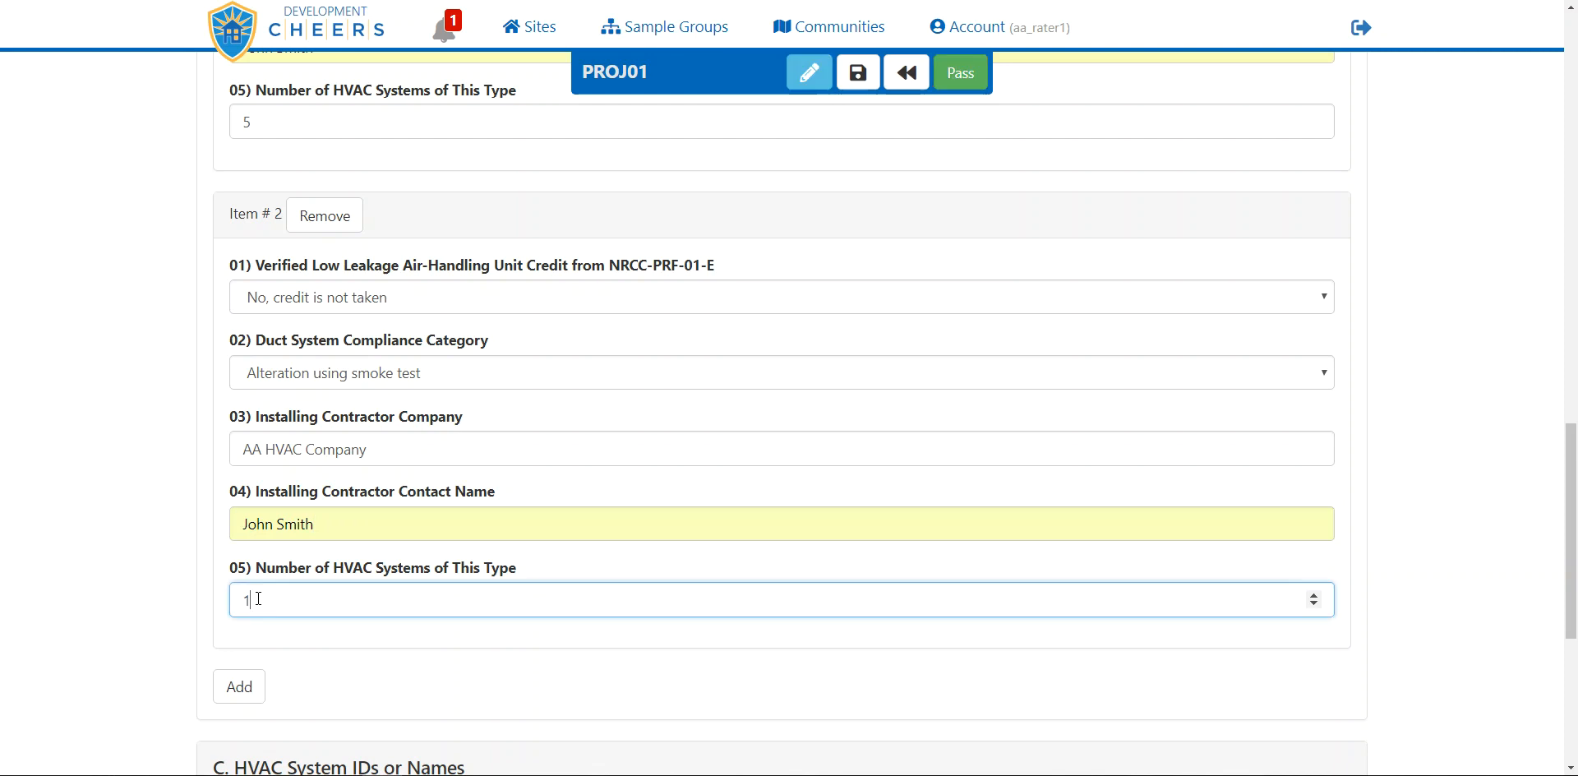
text(5)
click(143, 586)
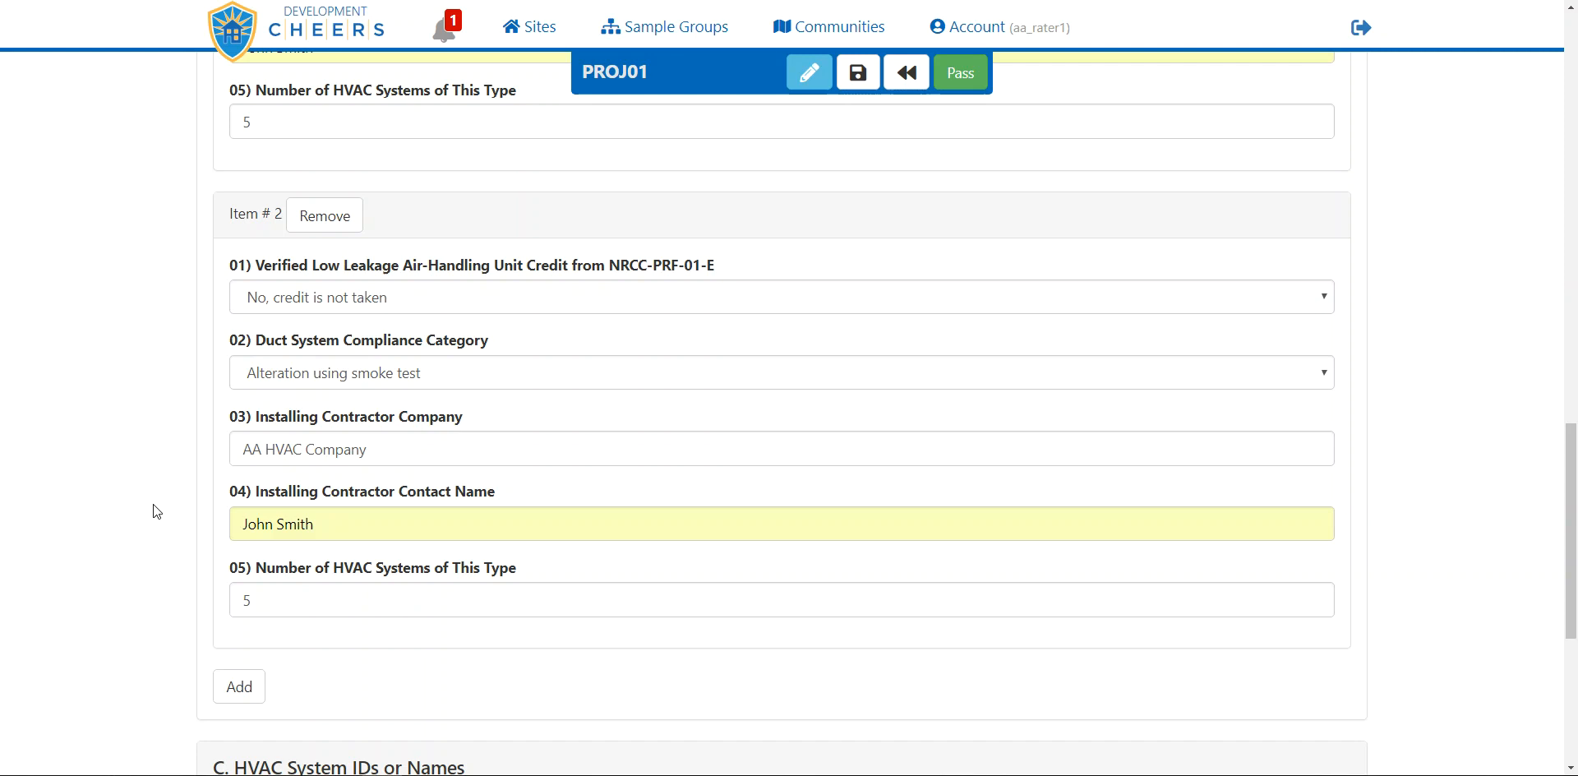
- Add a PLB dwelling type item in section D and choose AA Builder Company as its installing contractor
scroll(153, 511, down, 4)
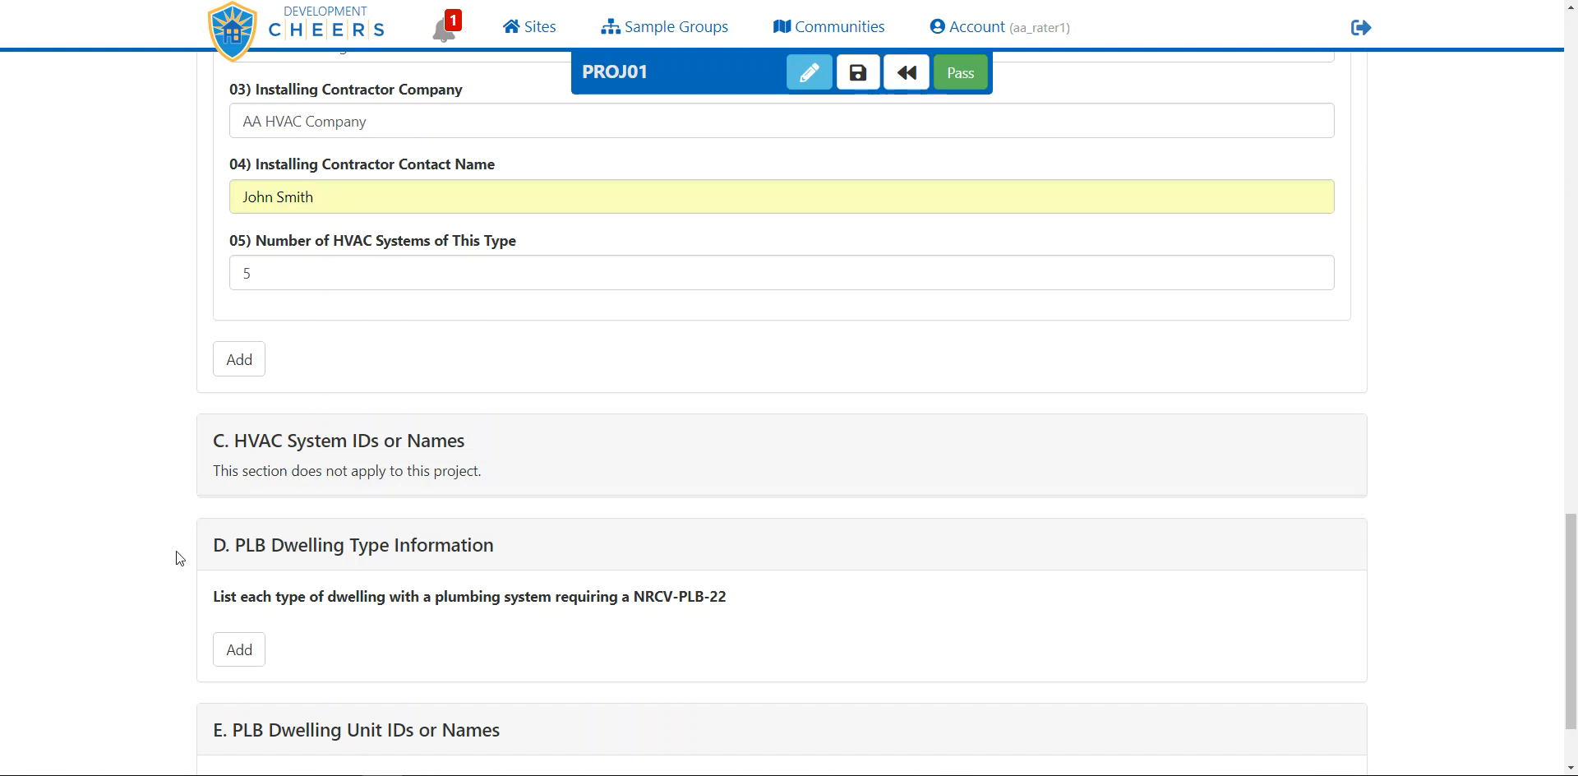
scroll(176, 551, down, 2)
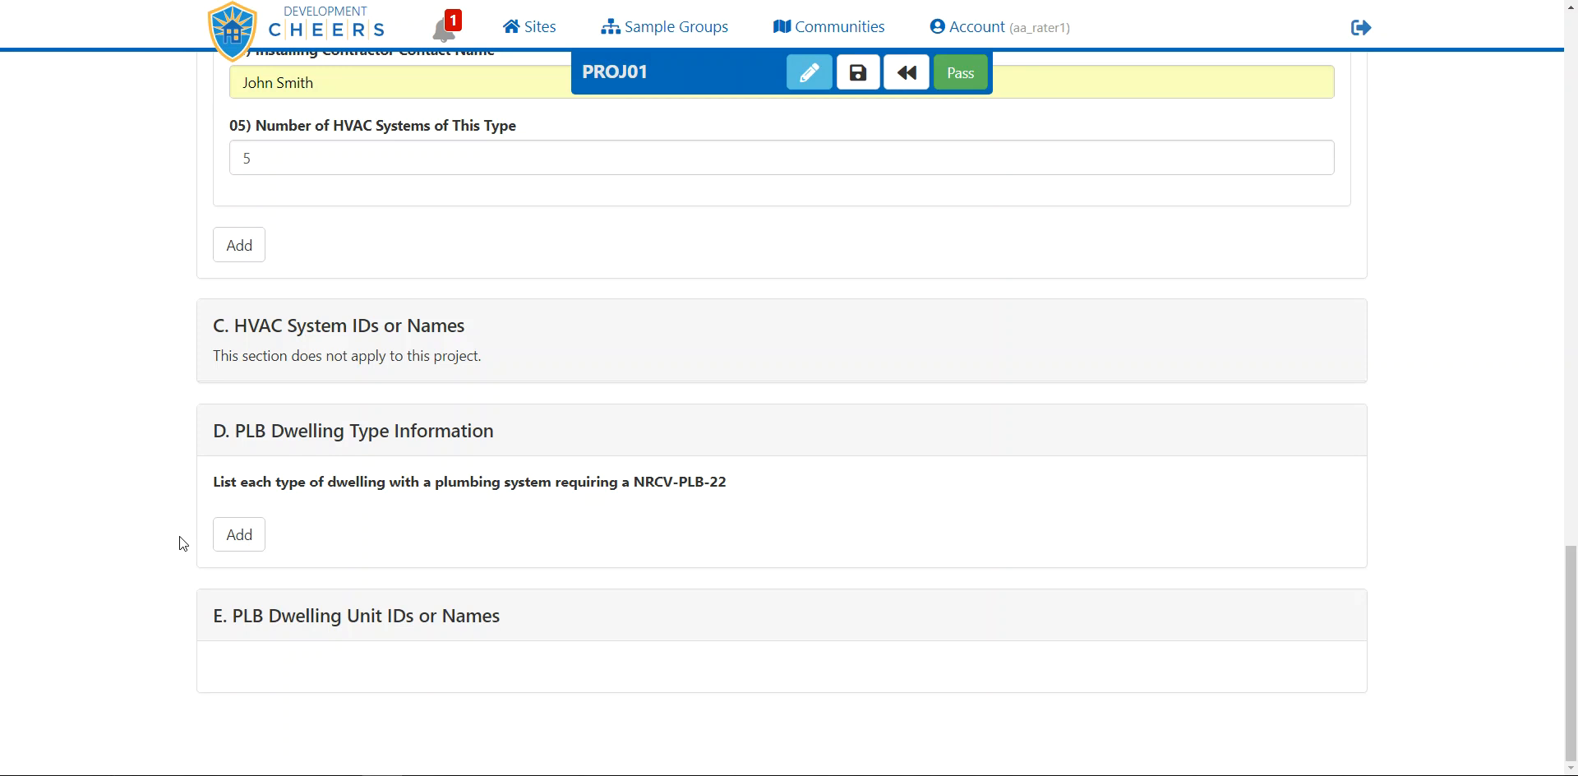
click(238, 535)
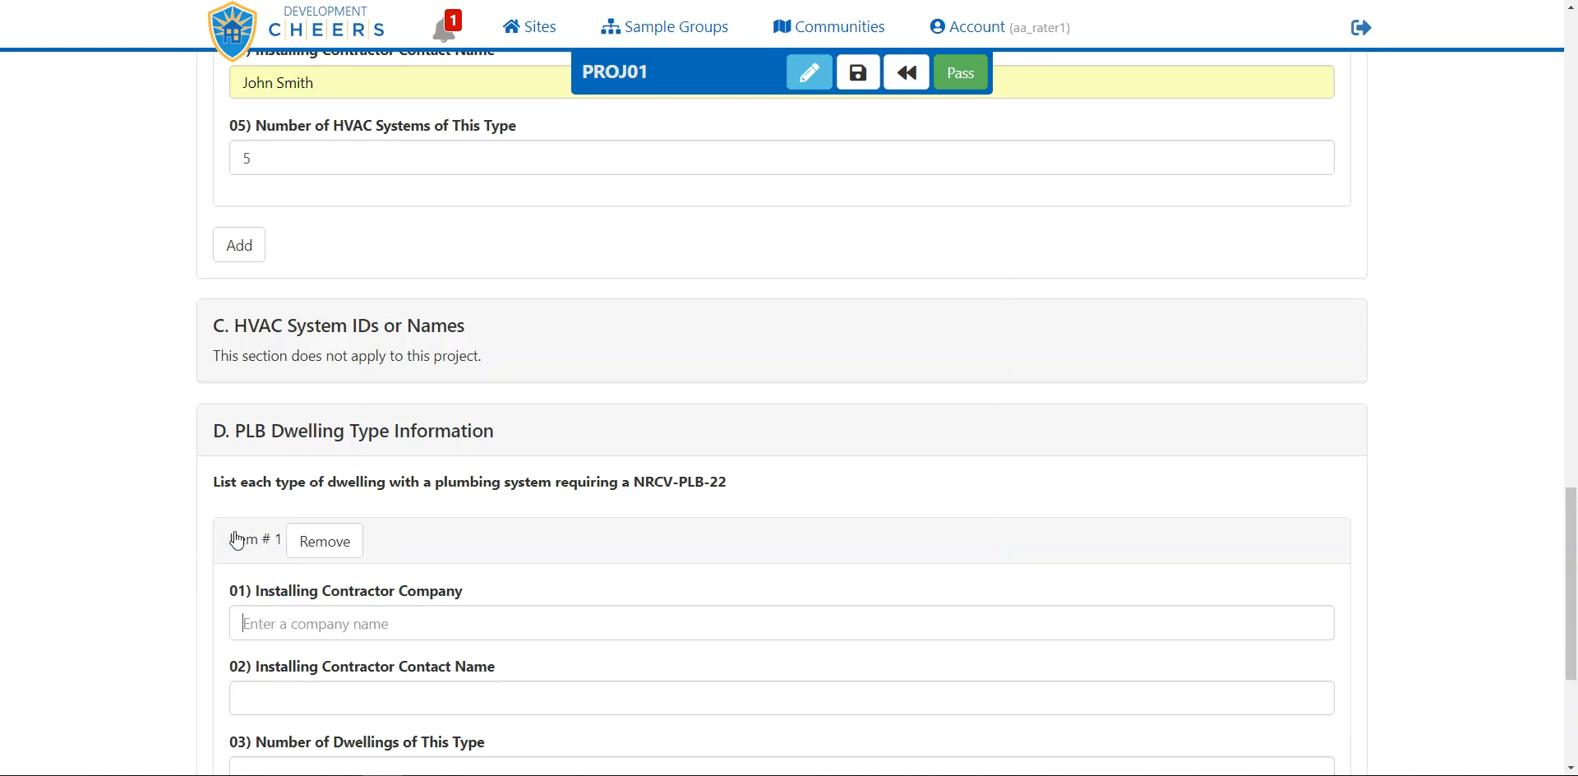
scroll(170, 539, down, 2)
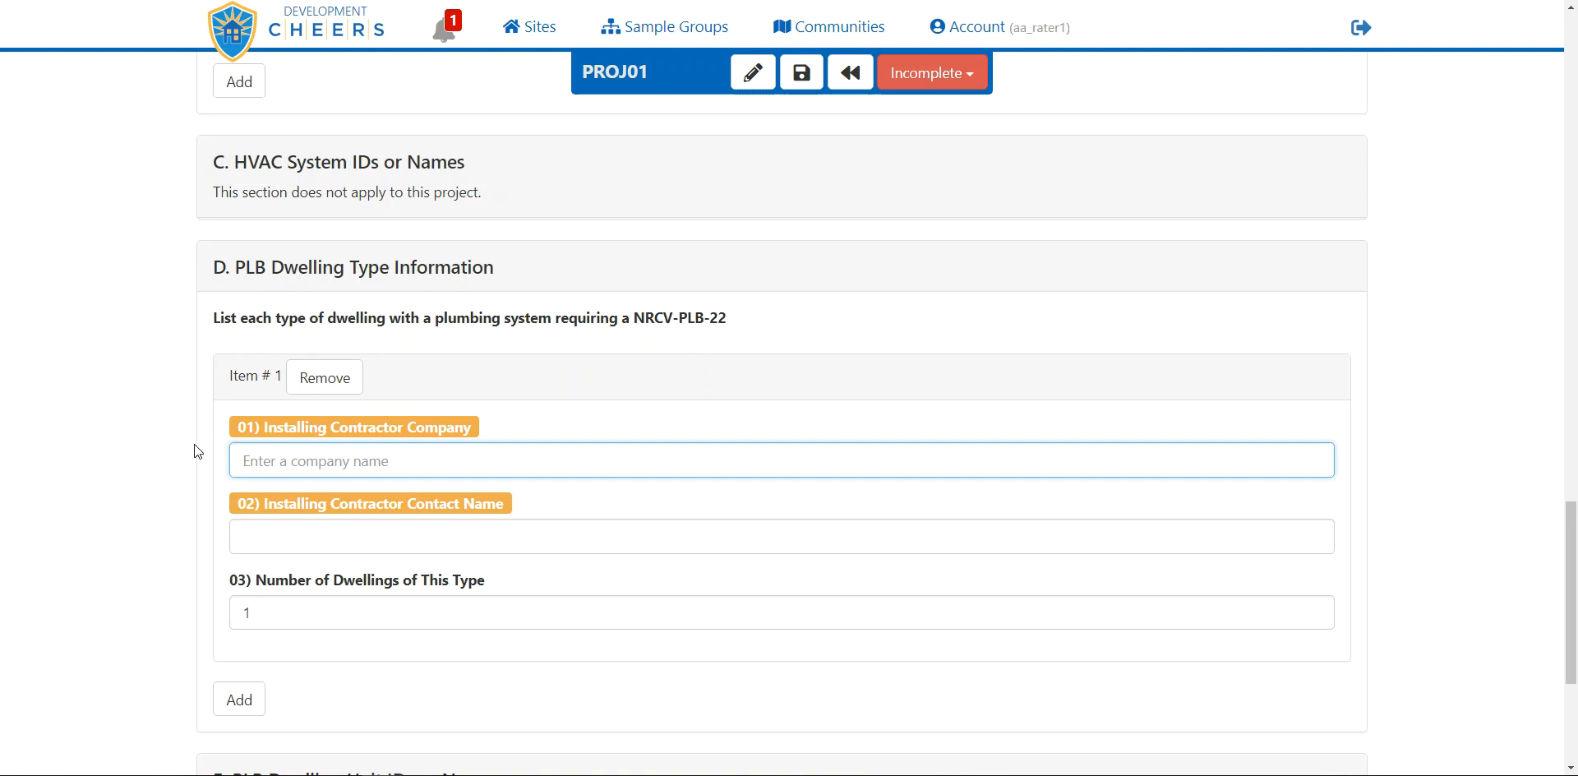
text(aa b)
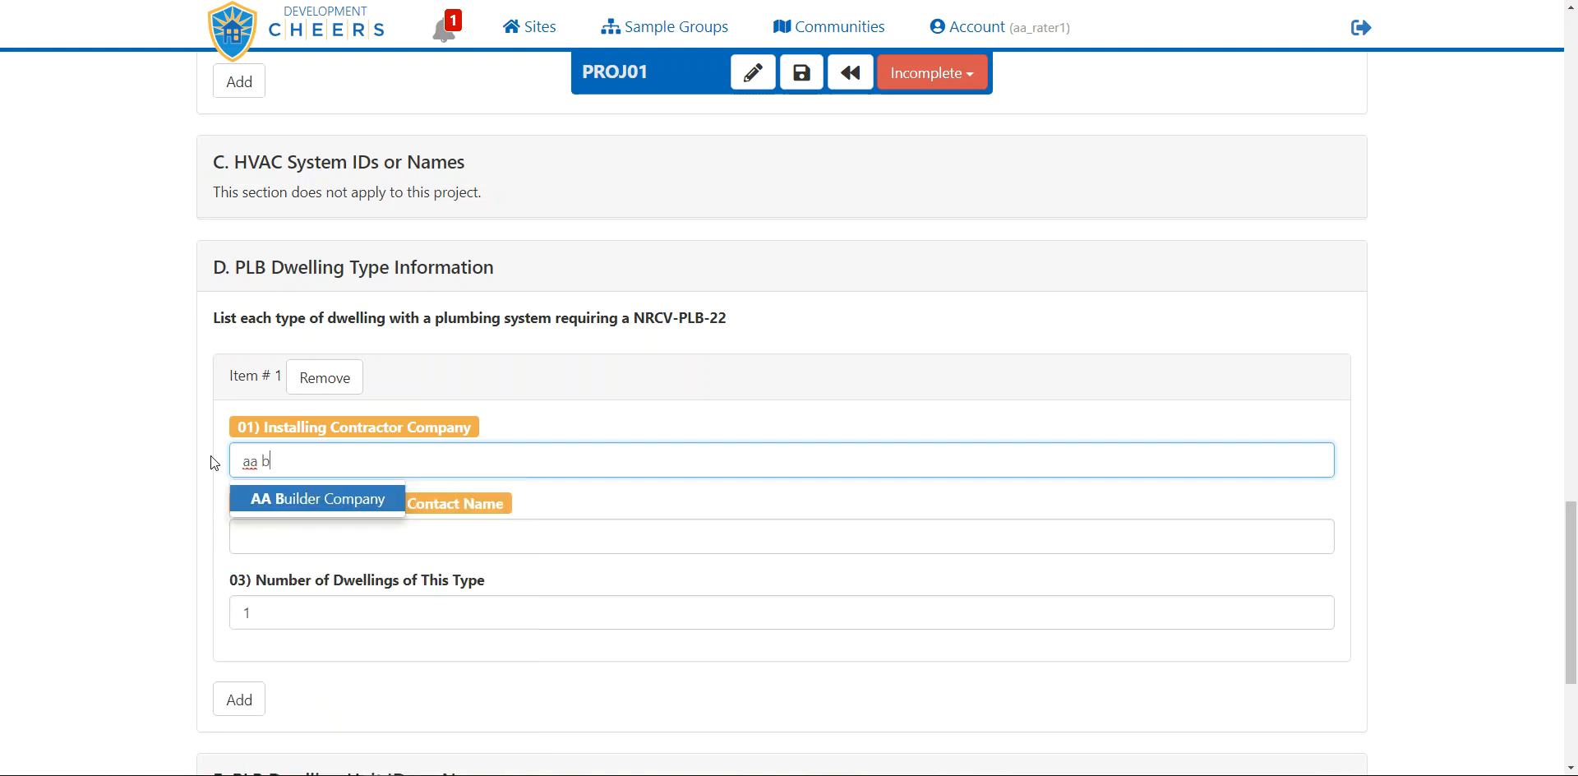
click(271, 499)
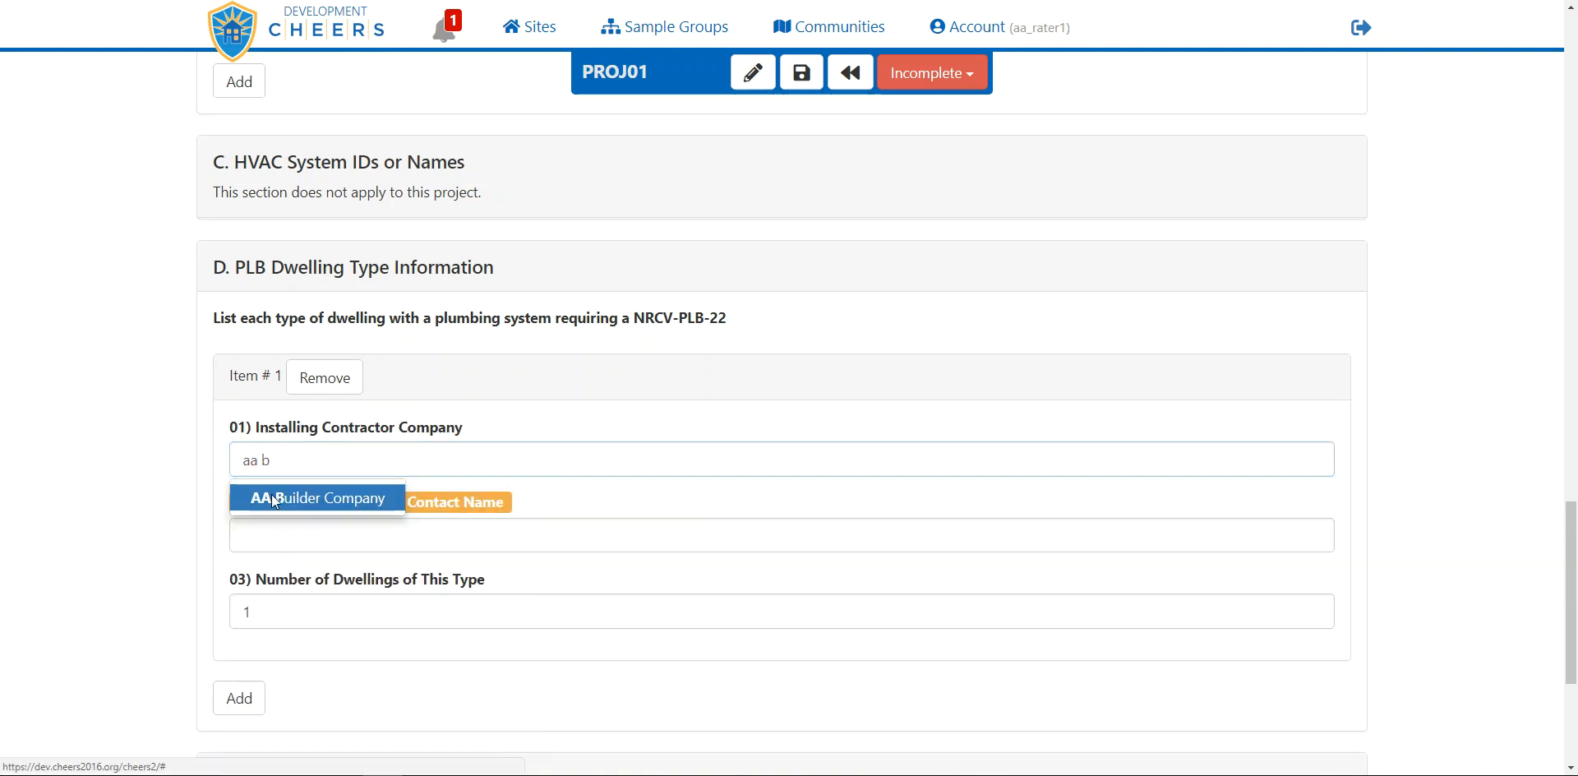
- Fill in the installing contractor's contact name for the PLB dwelling type and set its number of dwellings to 10
click(280, 536)
click(279, 565)
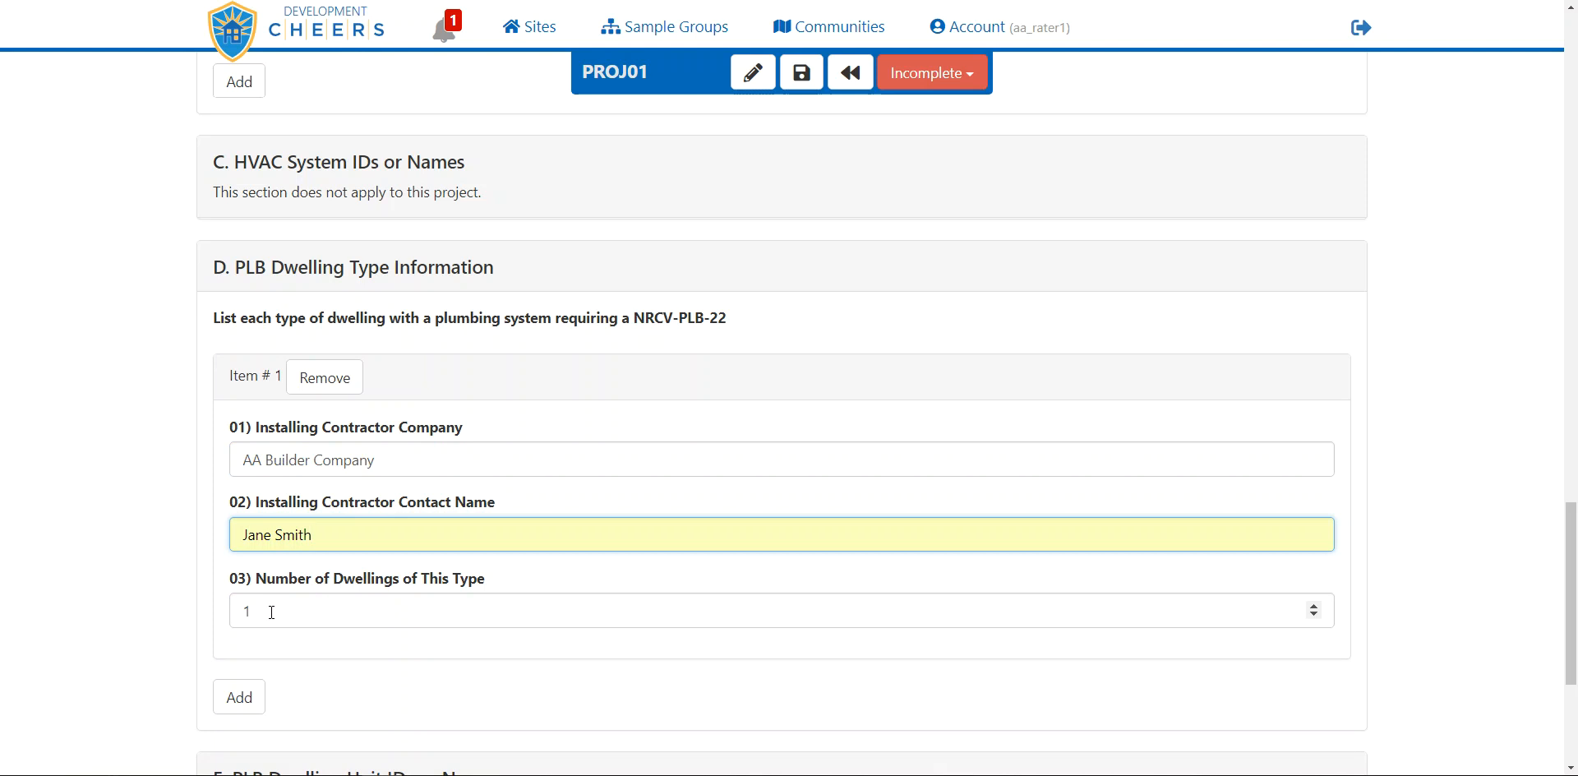
click(271, 613)
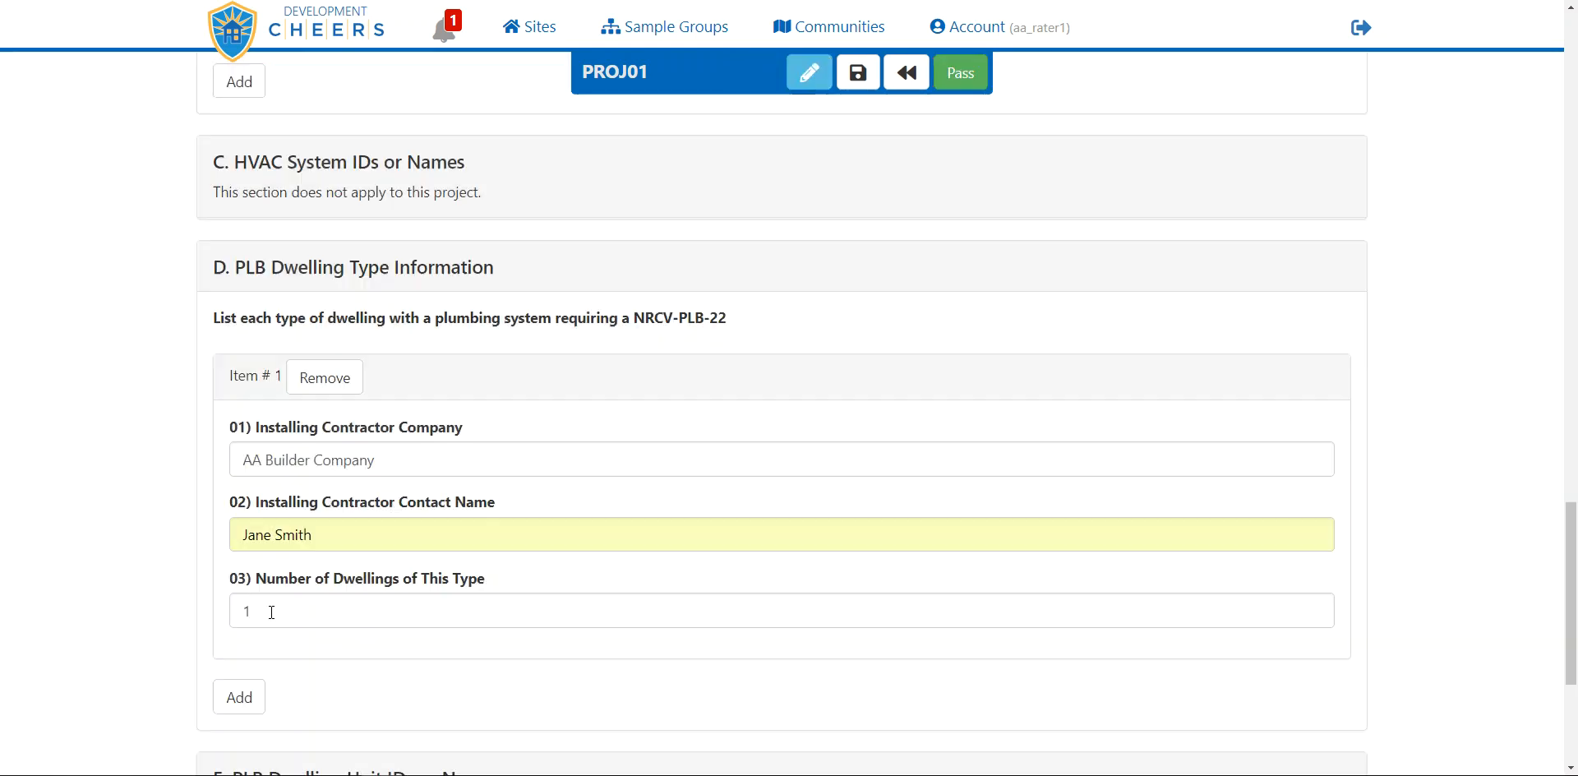
text(10)
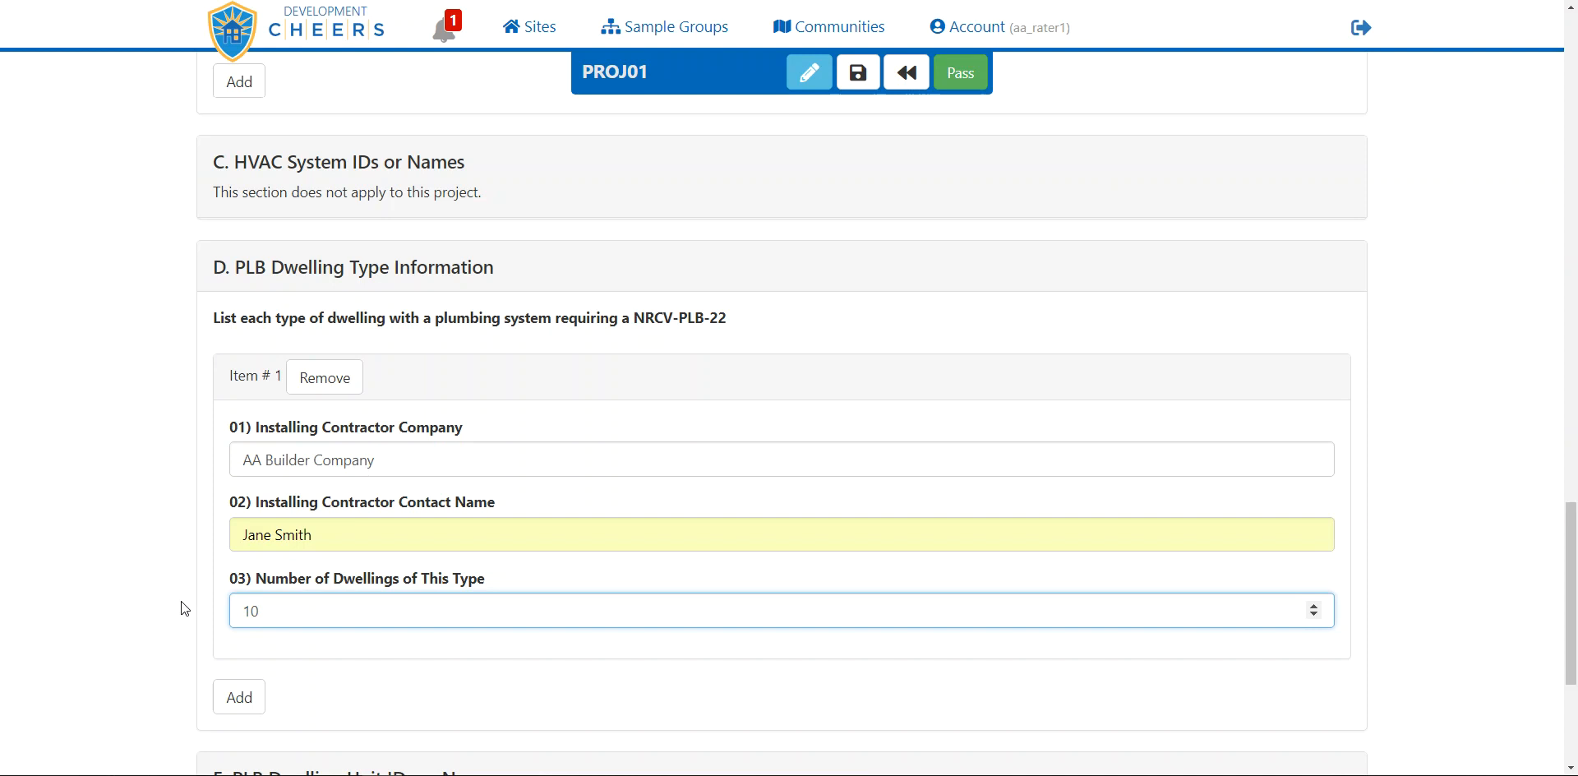
- Compare the default dwelling names in section E with the item numbers of the PLB dwelling type and HVAC system entries
scroll(185, 608, down, 3)
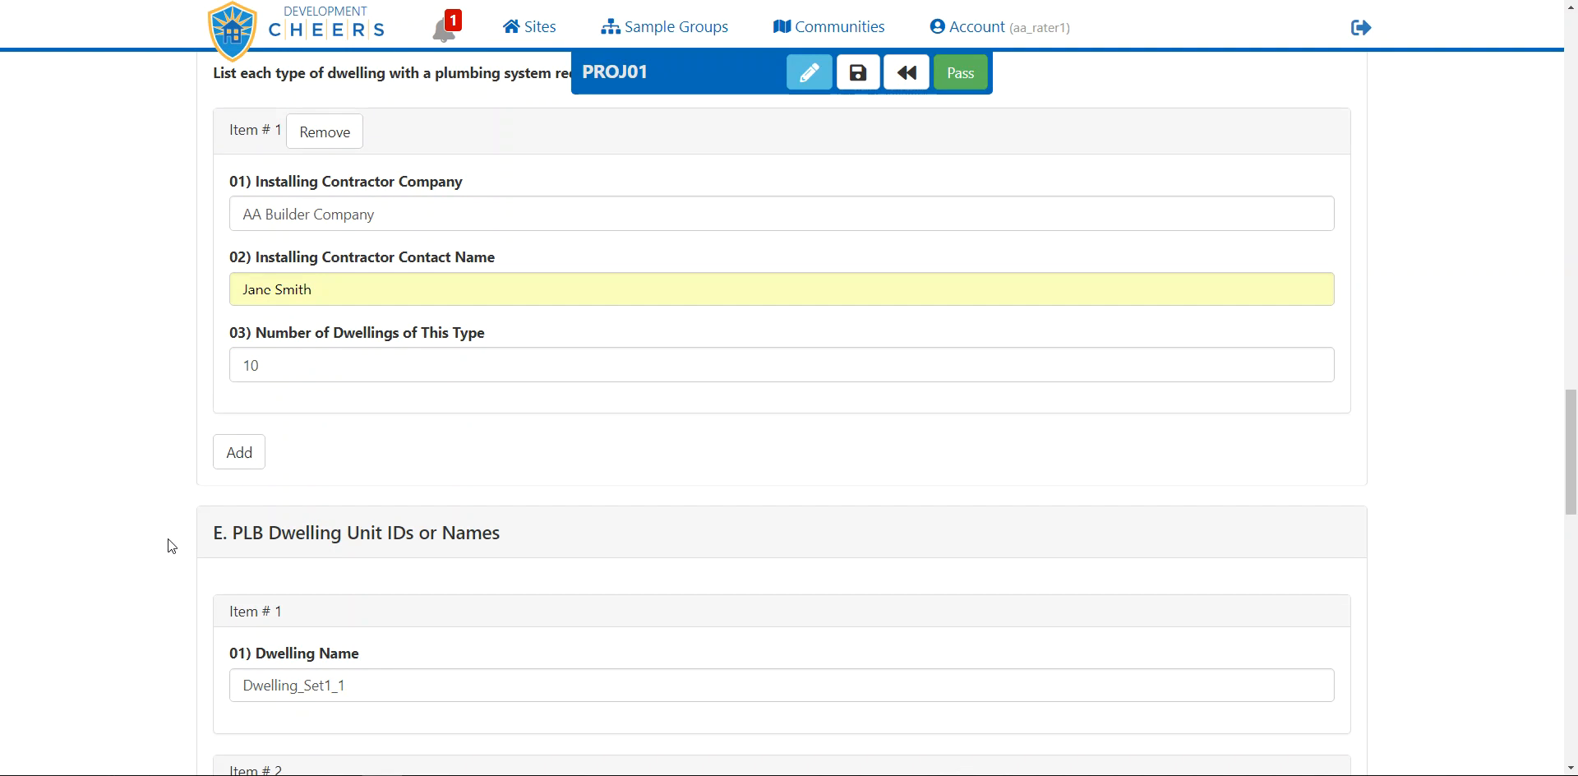
scroll(169, 544, down, 2)
scroll(171, 546, down, 2)
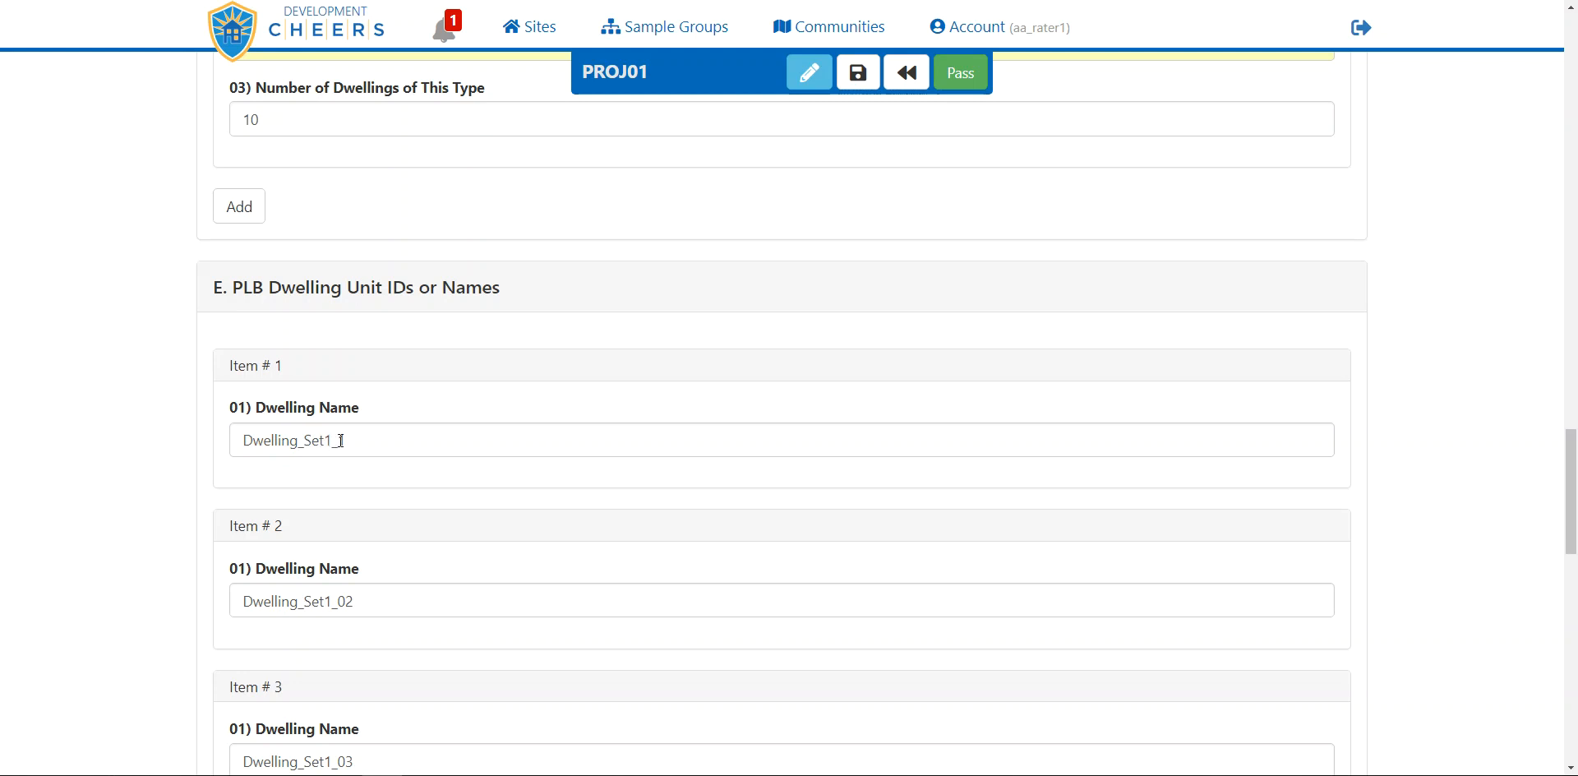
drag(302, 441, 334, 445)
scroll(166, 396, up, 5)
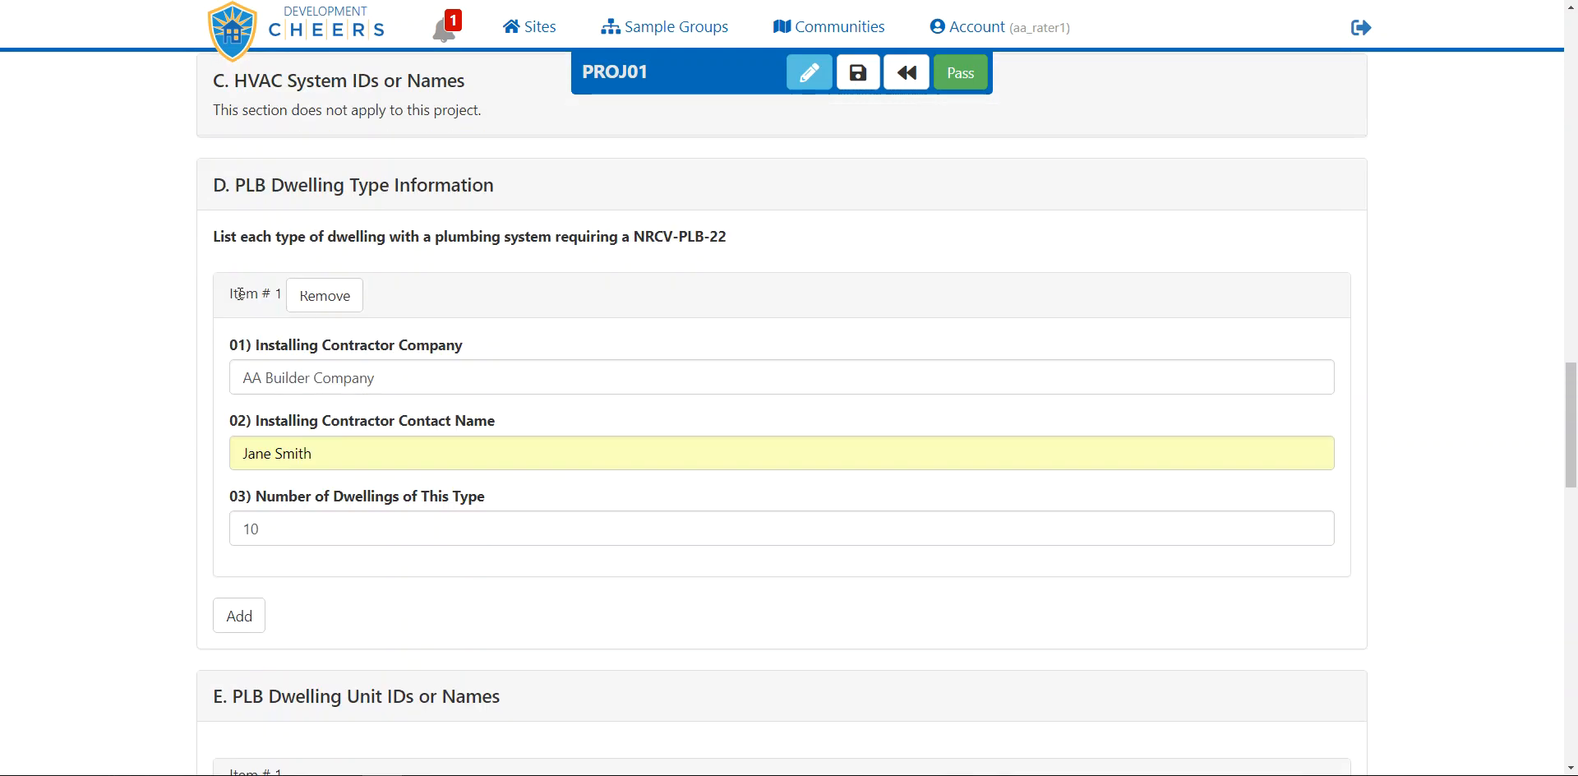
drag(280, 294, 230, 293)
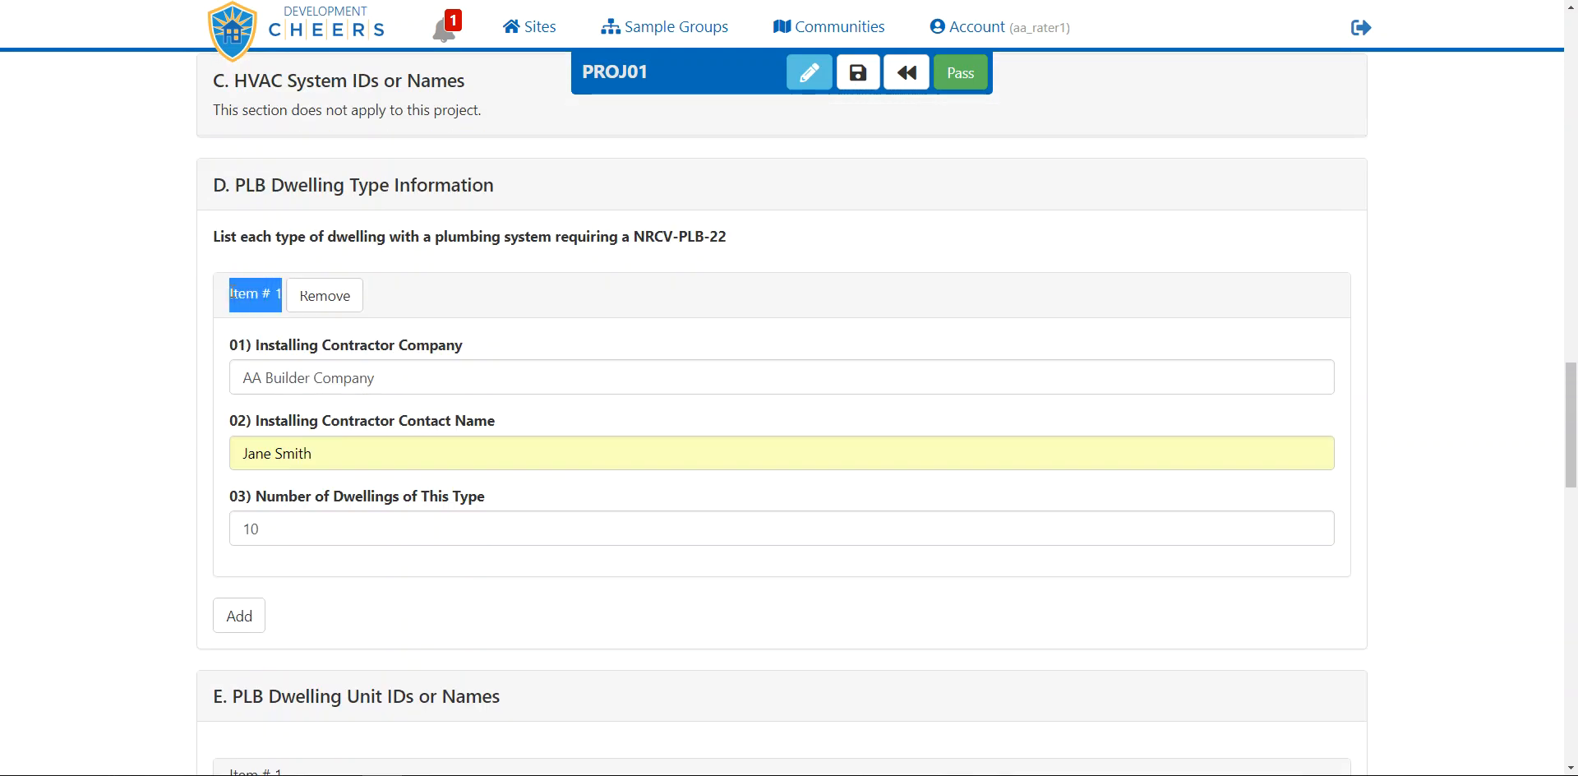
scroll(165, 300, up, 8)
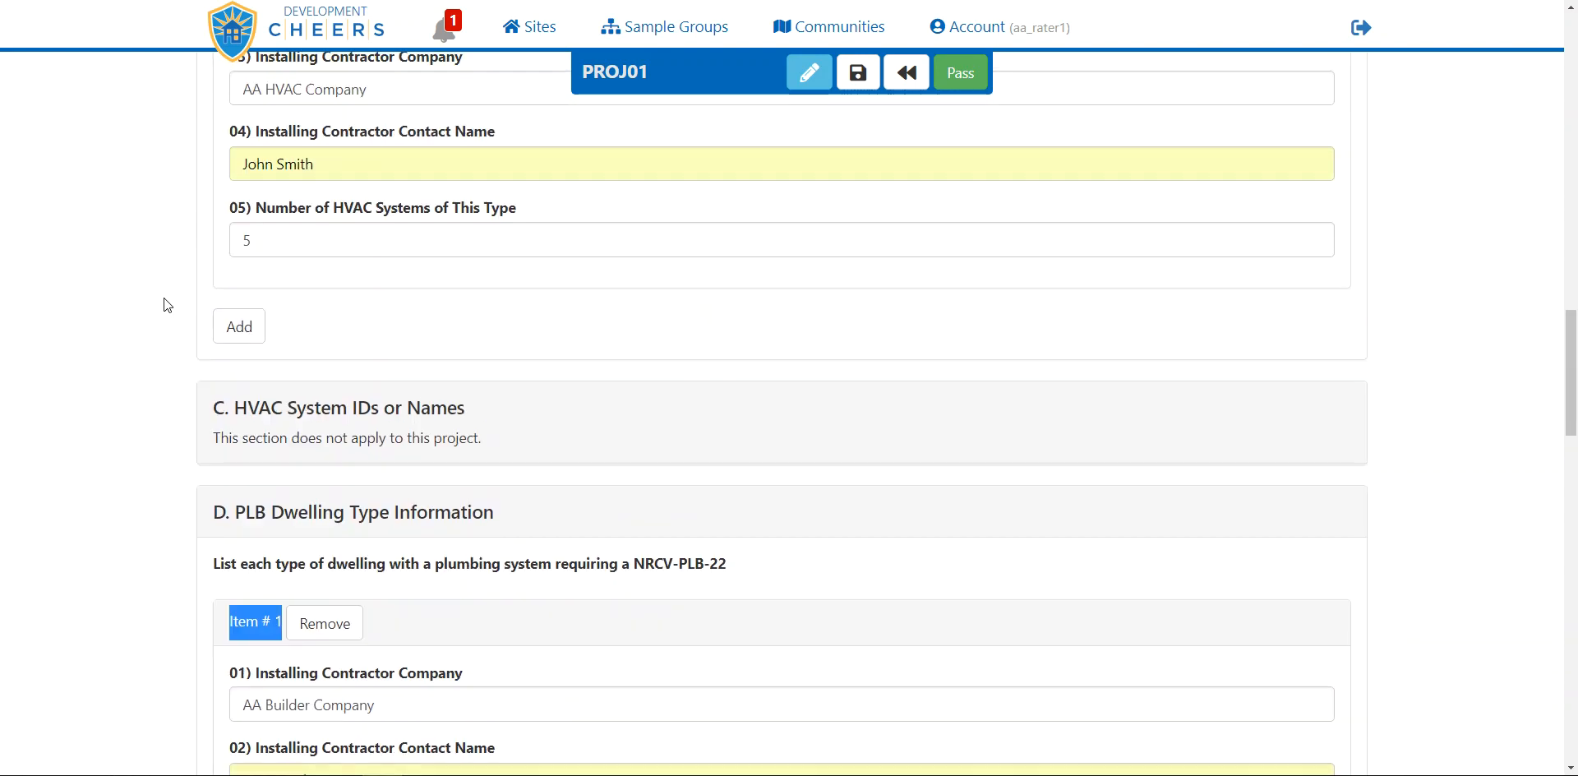
scroll(165, 297, up, 5)
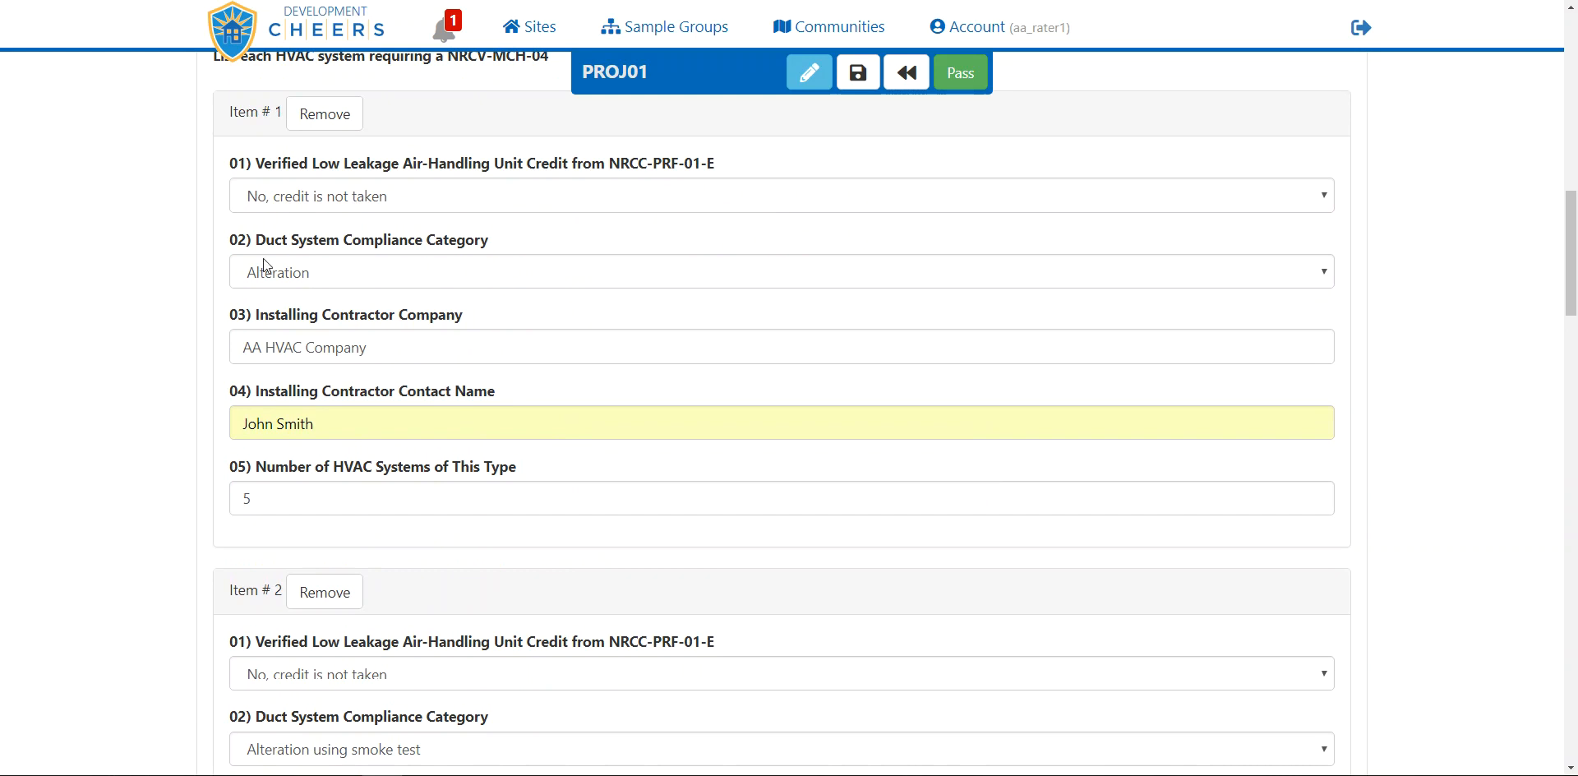
drag(283, 590, 229, 590)
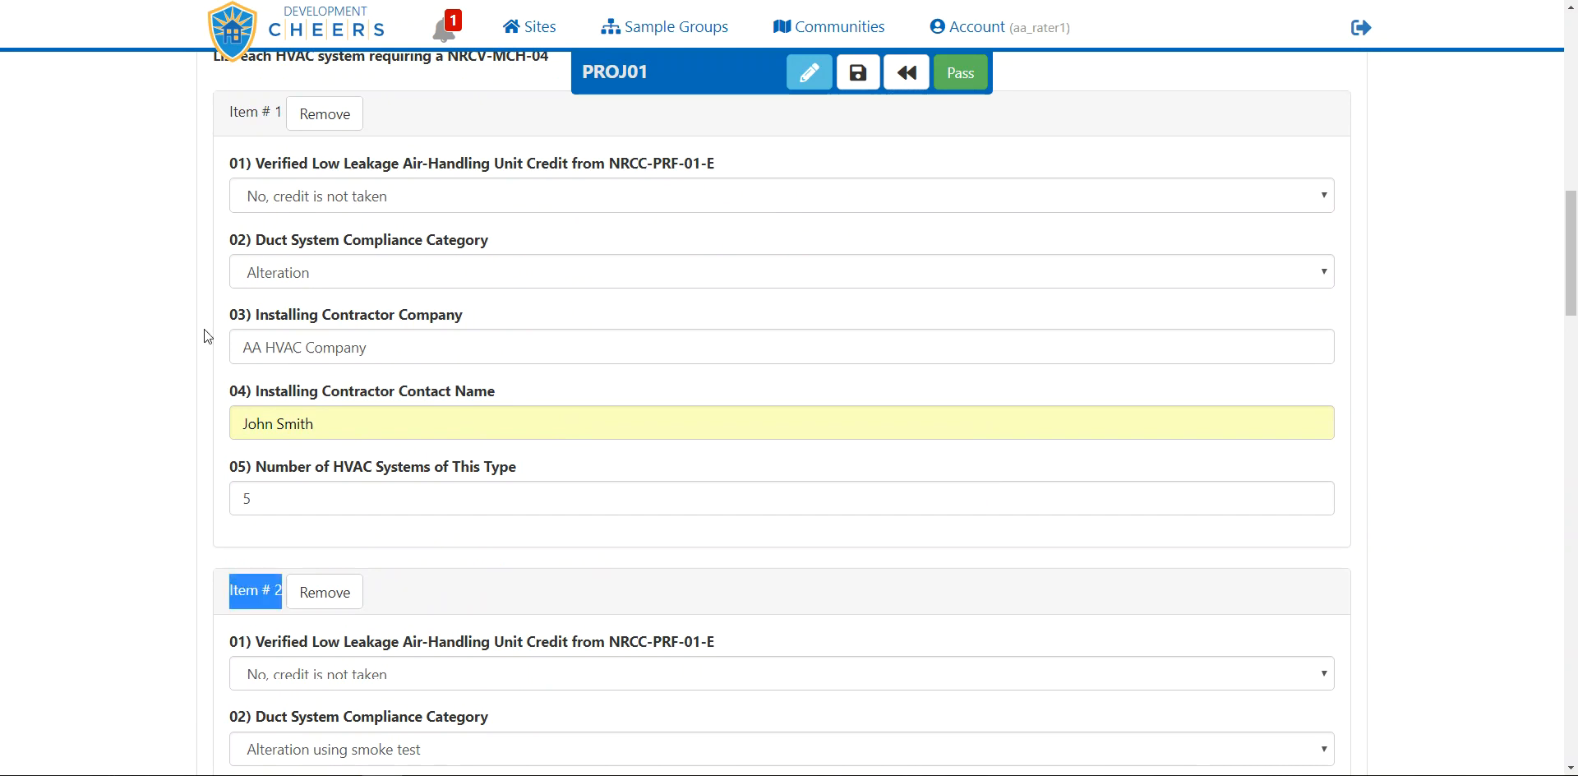
scroll(176, 561, down, 4)
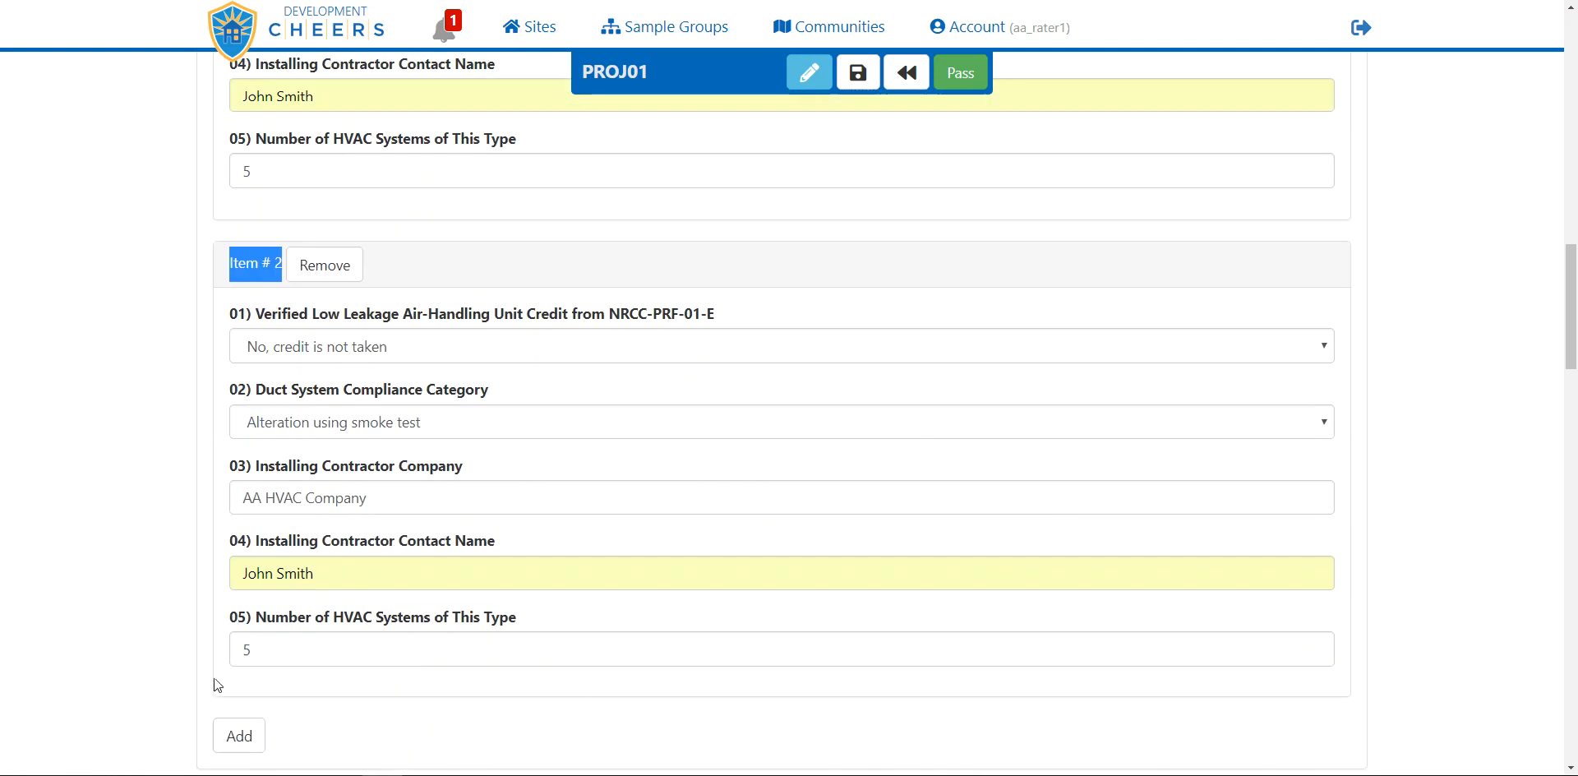
scroll(147, 627, down, 6)
scroll(148, 627, down, 10)
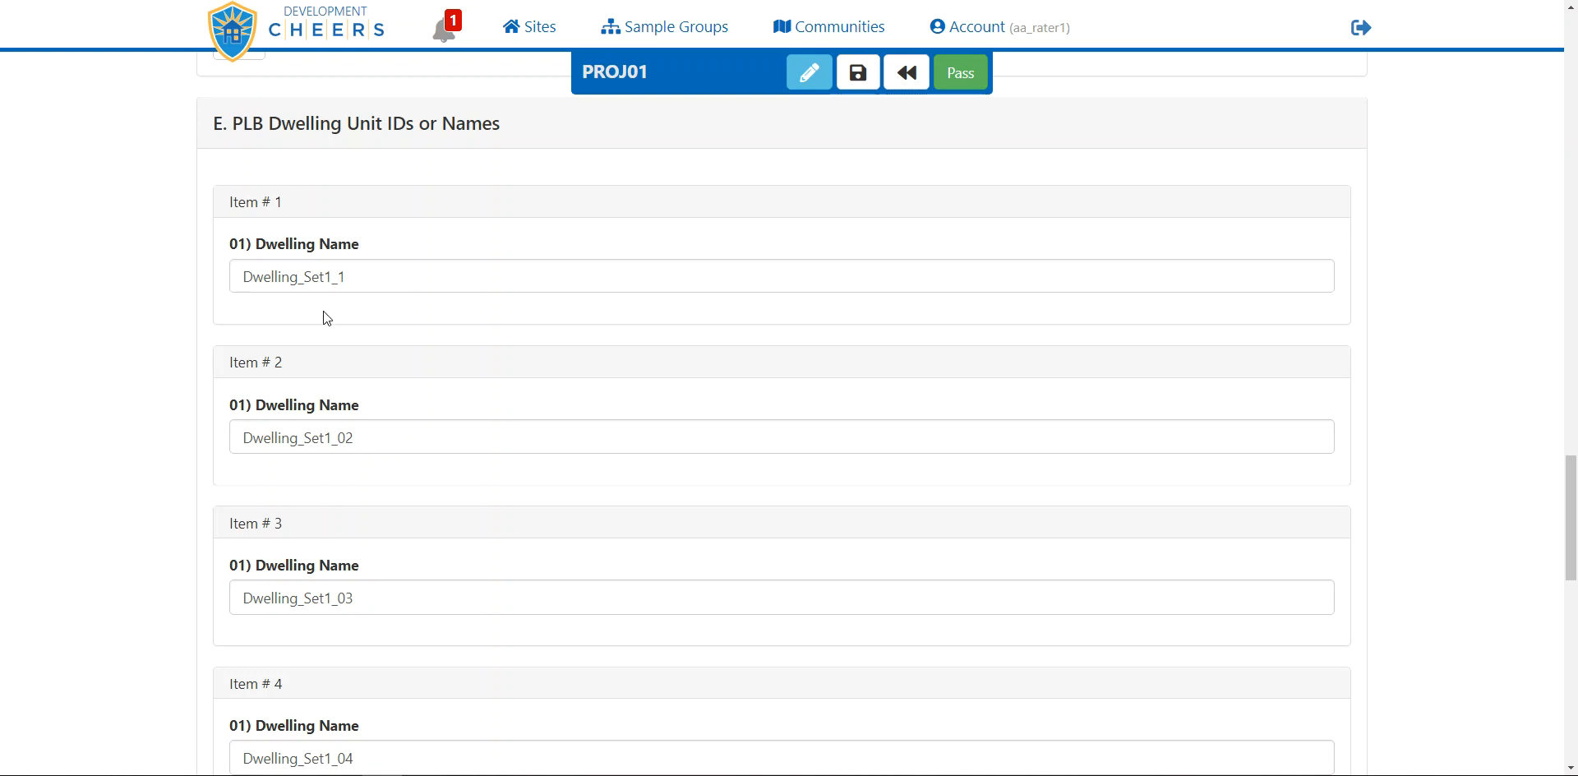
- Rename the ten PLB dwelling units in section E with the numbers 1 to 10 in order
click(358, 276)
double_click(357, 276)
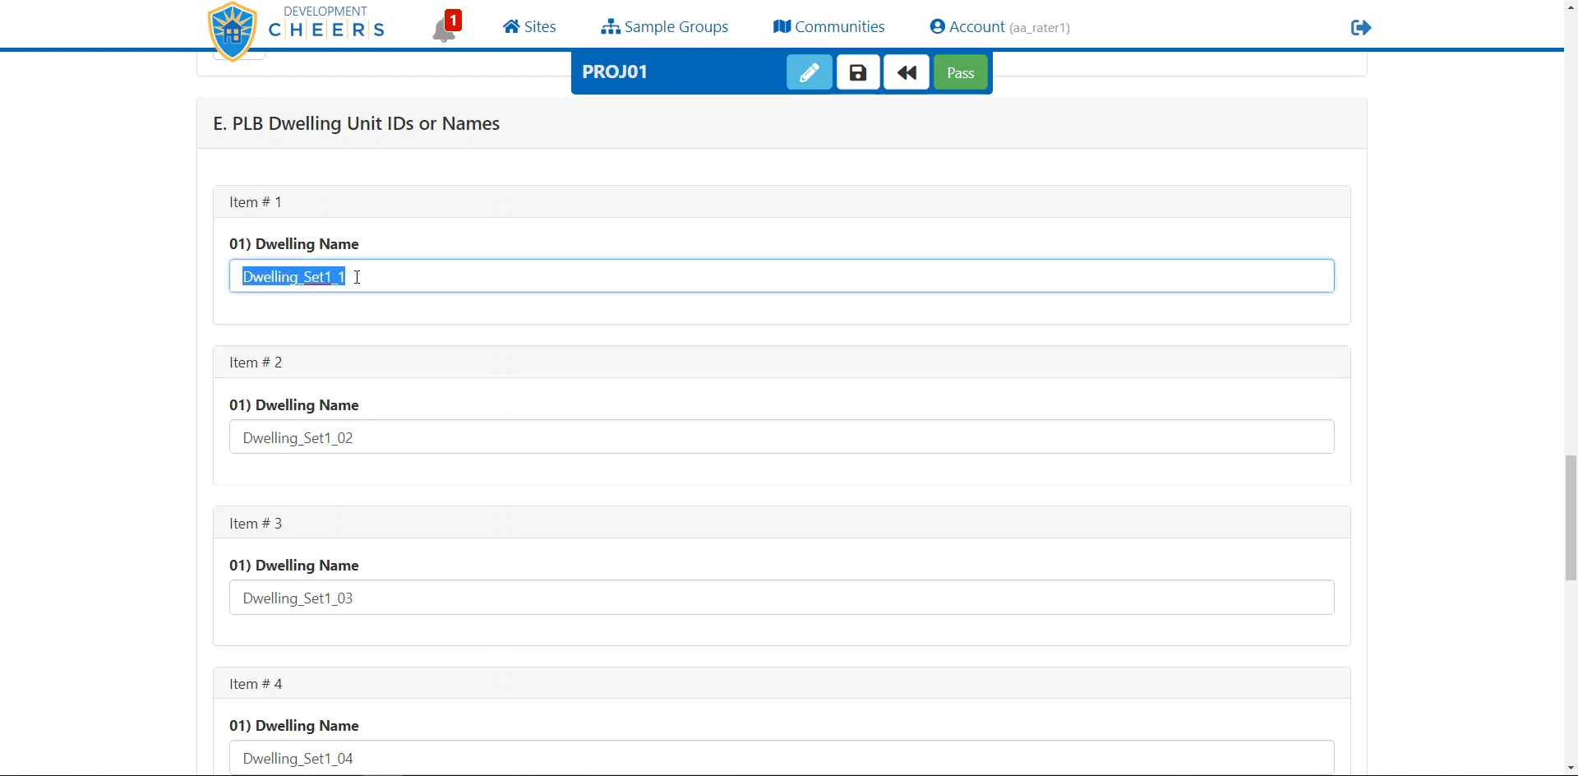
key(BackSpace)
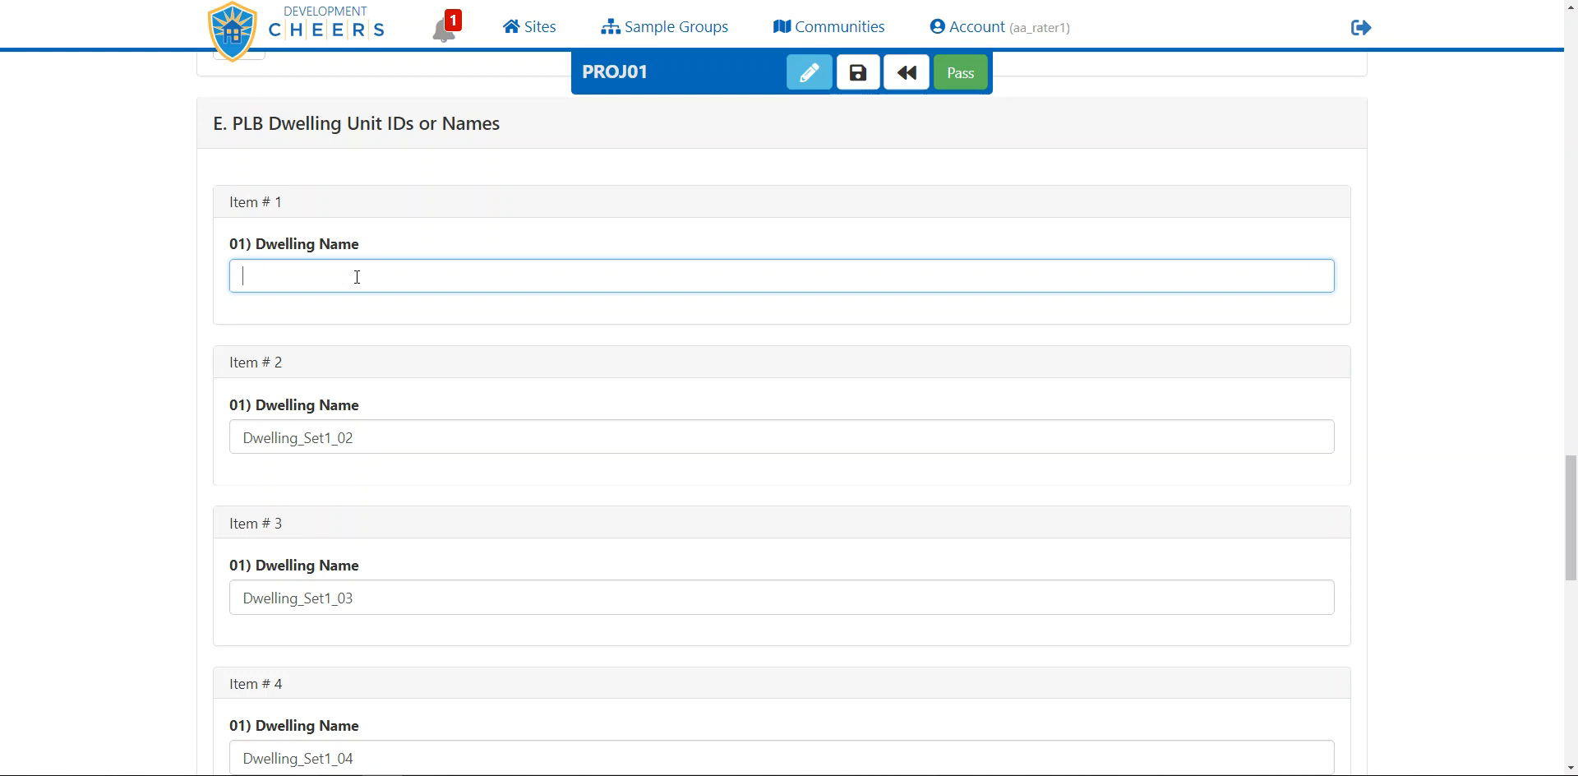
text(1)
key(Tab)
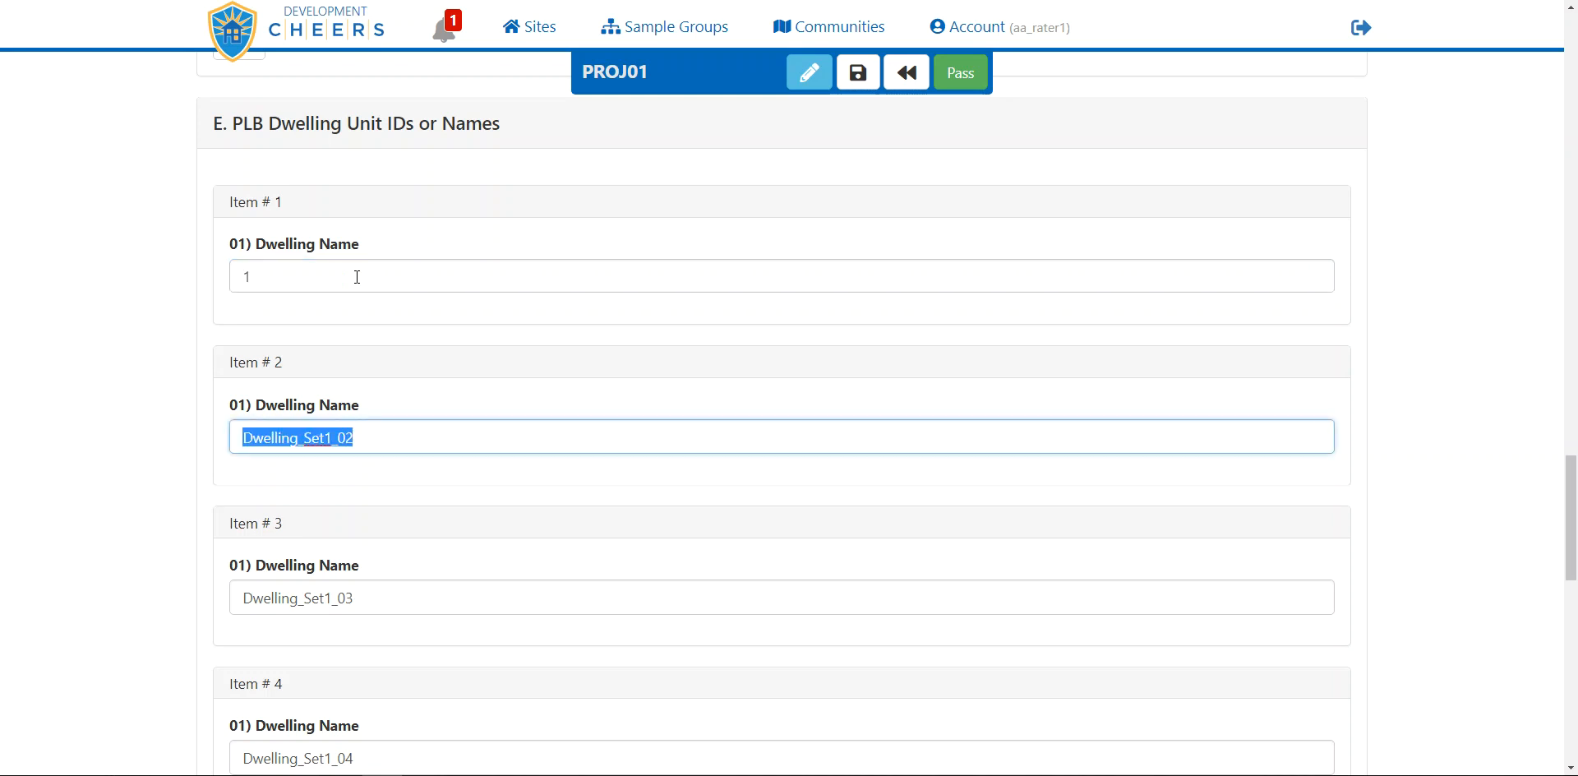
text(2)
key(Tab)
text(3)
key(Tab)
text(4)
key(Tab)
text(5)
key(Tab)
text(6)
key(Tab)
text(7)
key(Tab)
text(8	9)
key(Tab)
text(10)
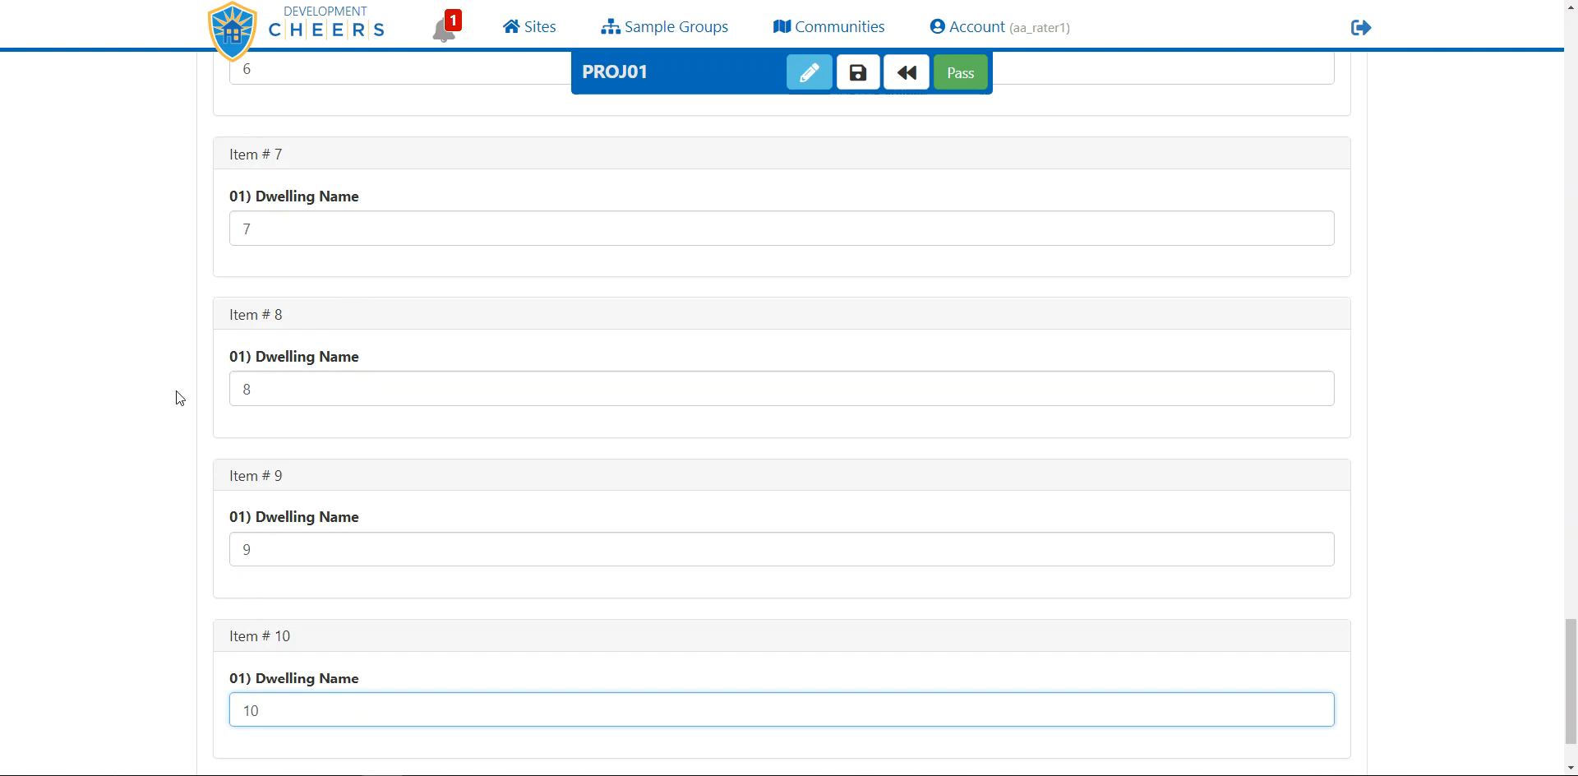
scroll(179, 398, down, 2)
scroll(179, 398, up, 10)
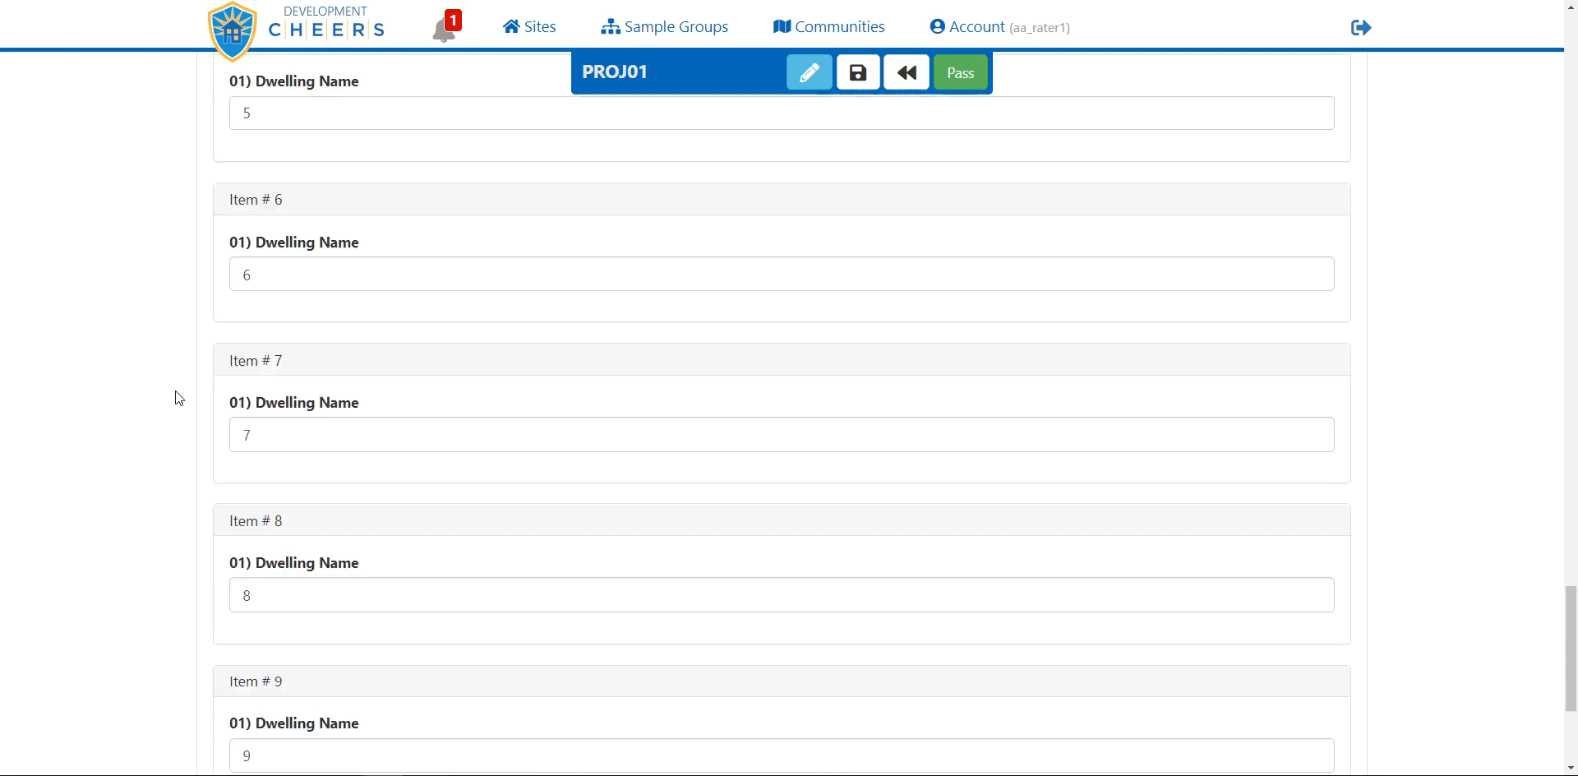
- Review the completed PLB dwelling entries, sign the PROJ01 form as the responsible person and close it
scroll(179, 397, up, 3)
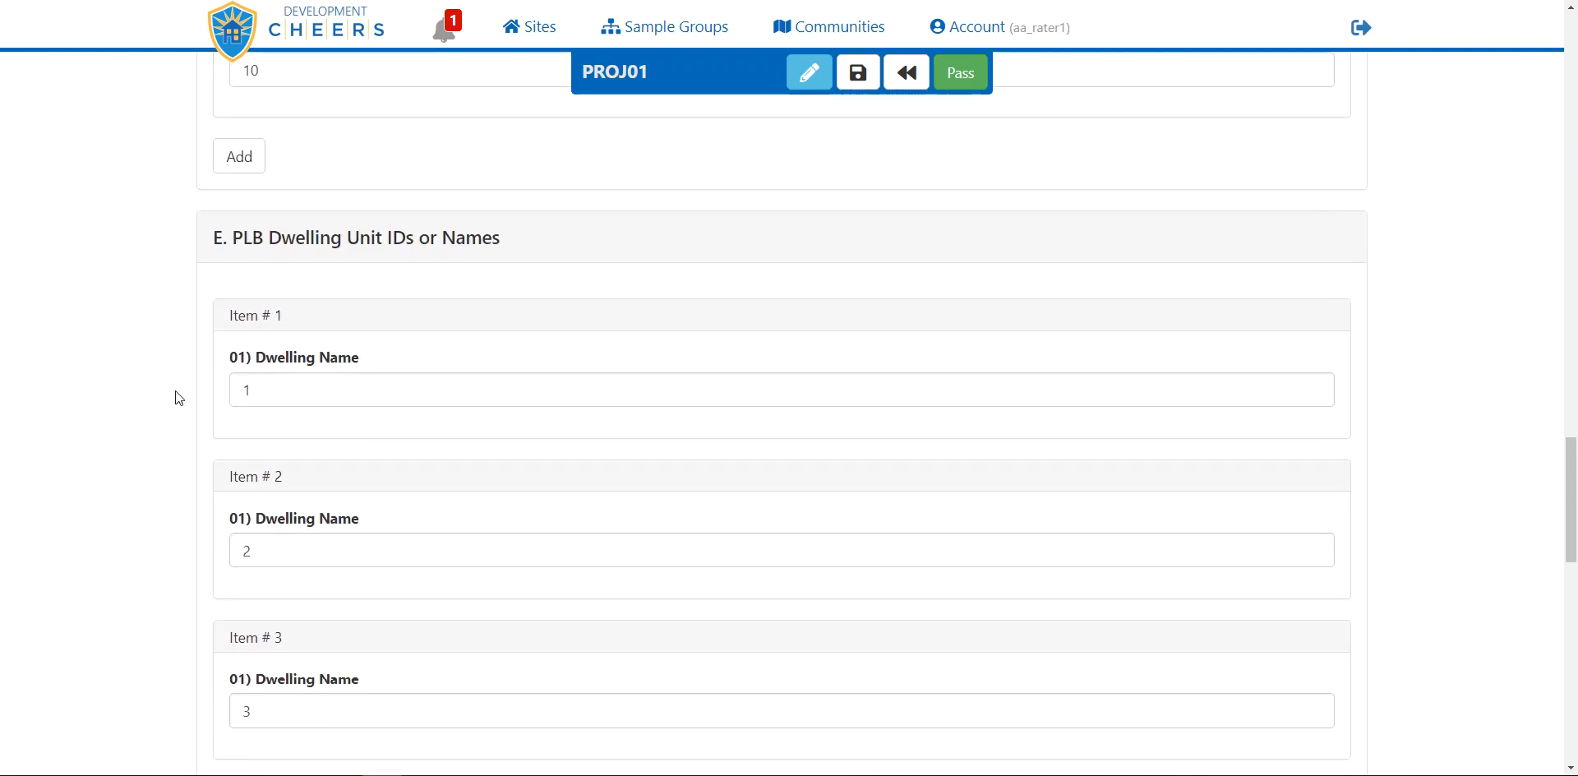
scroll(175, 393, up, 3)
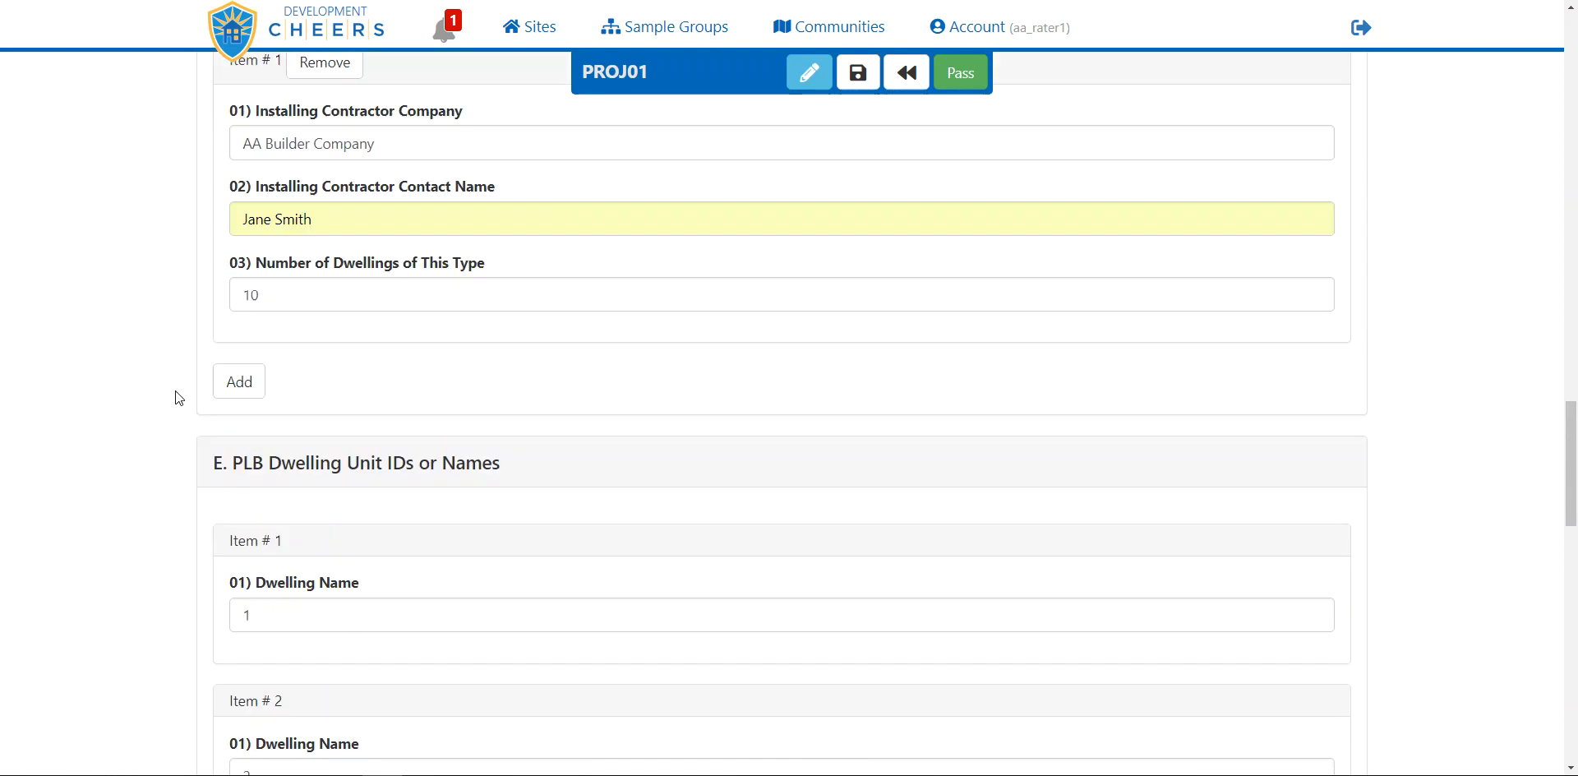
scroll(179, 398, up, 2)
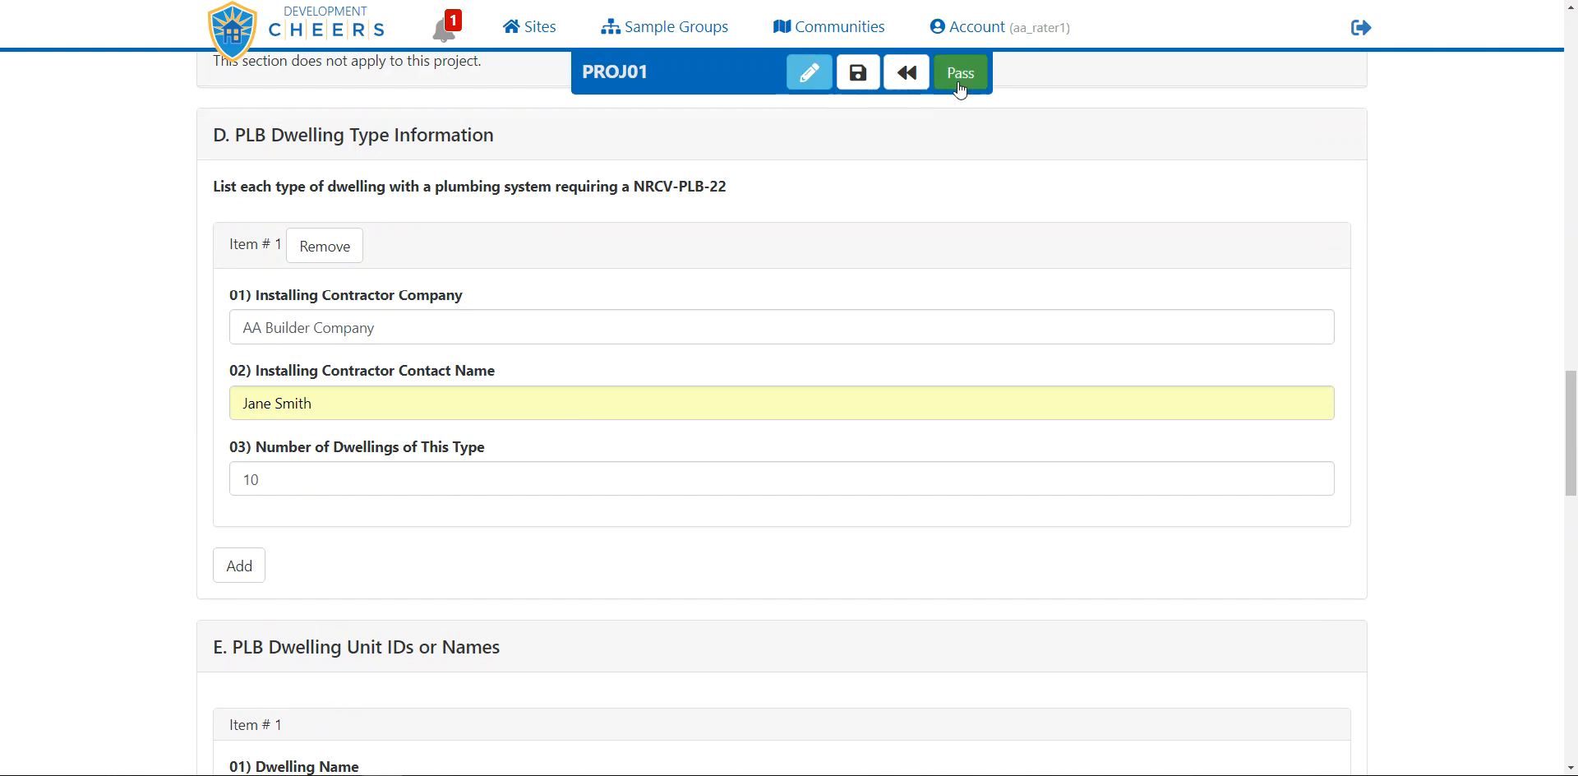
click(810, 79)
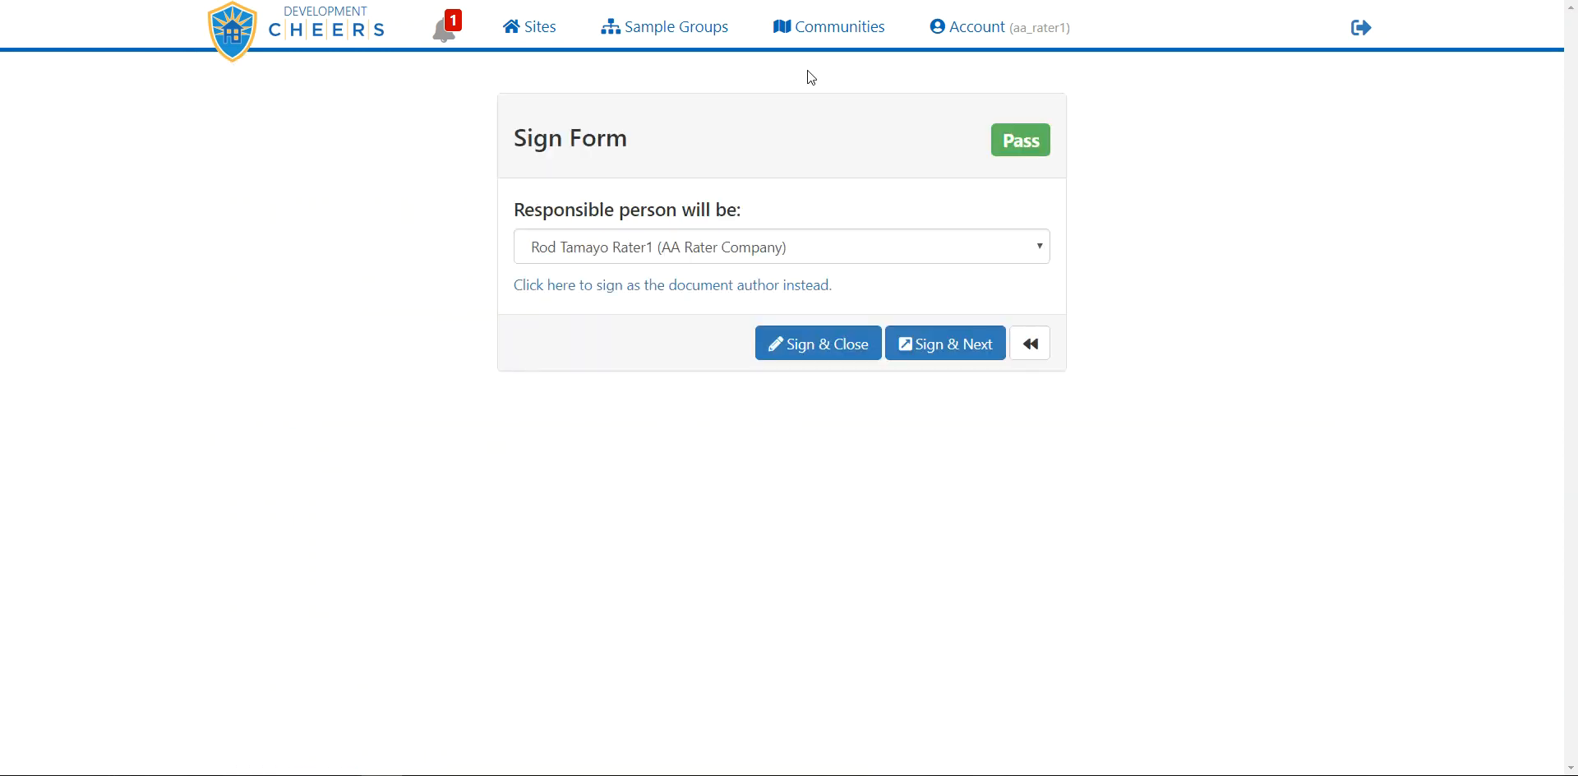
click(825, 344)
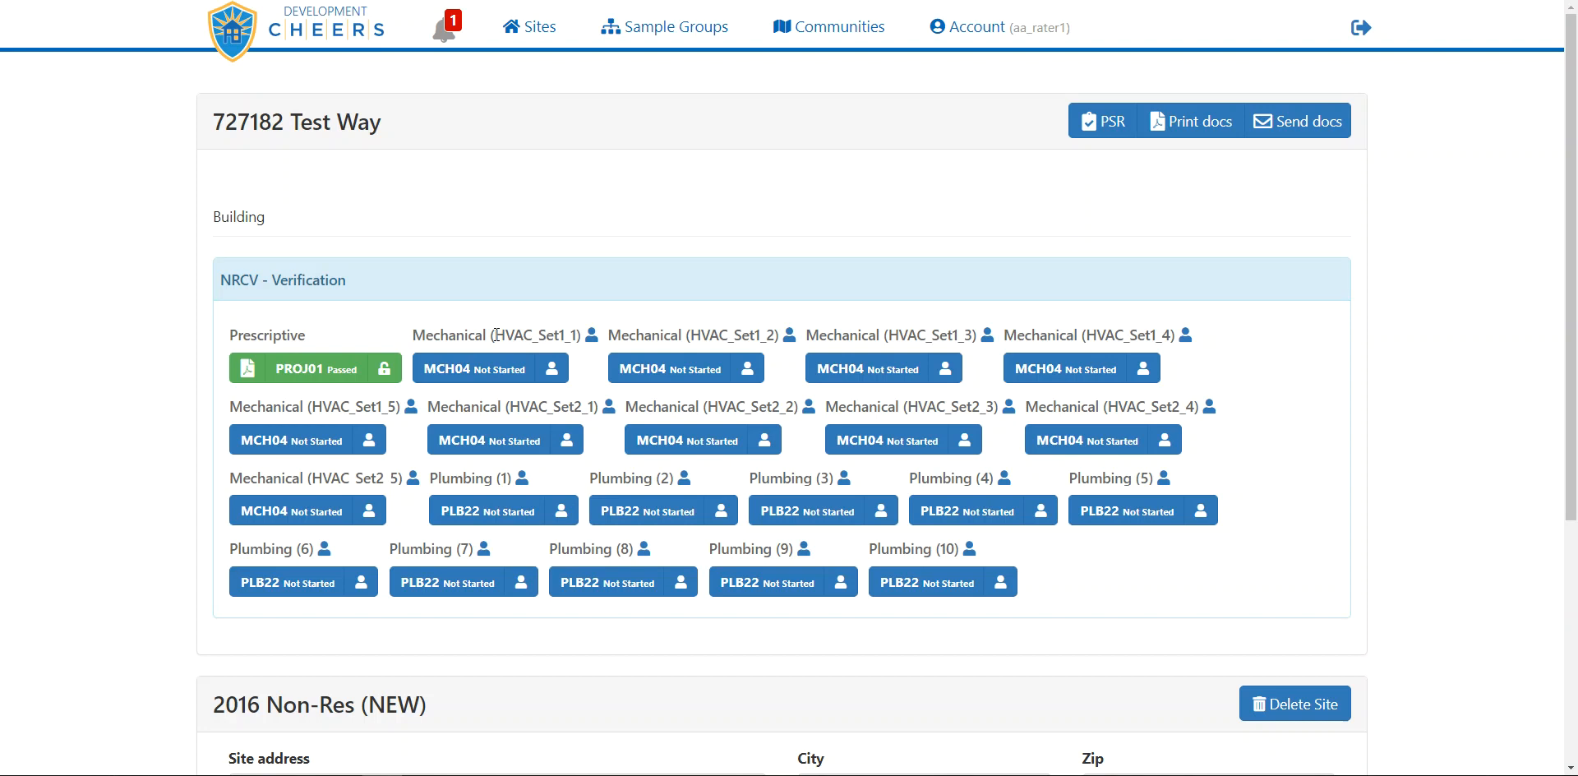
- Examine the HVAC system and dwelling unit names labelling the MCH04 mechanical and PLB22 plumbing forms under NRCV - Verification
drag(497, 335, 579, 335)
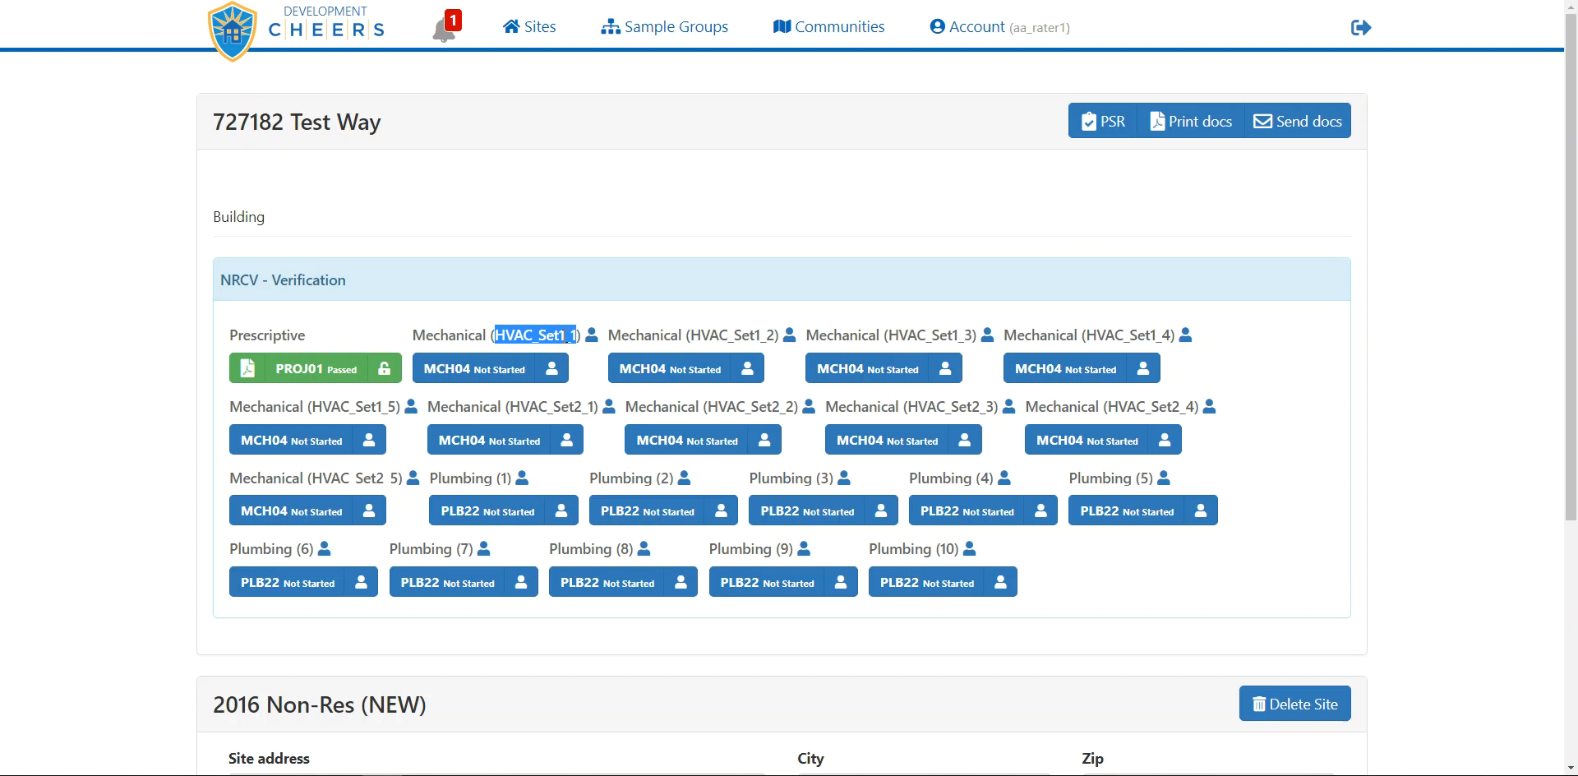
drag(554, 406, 584, 409)
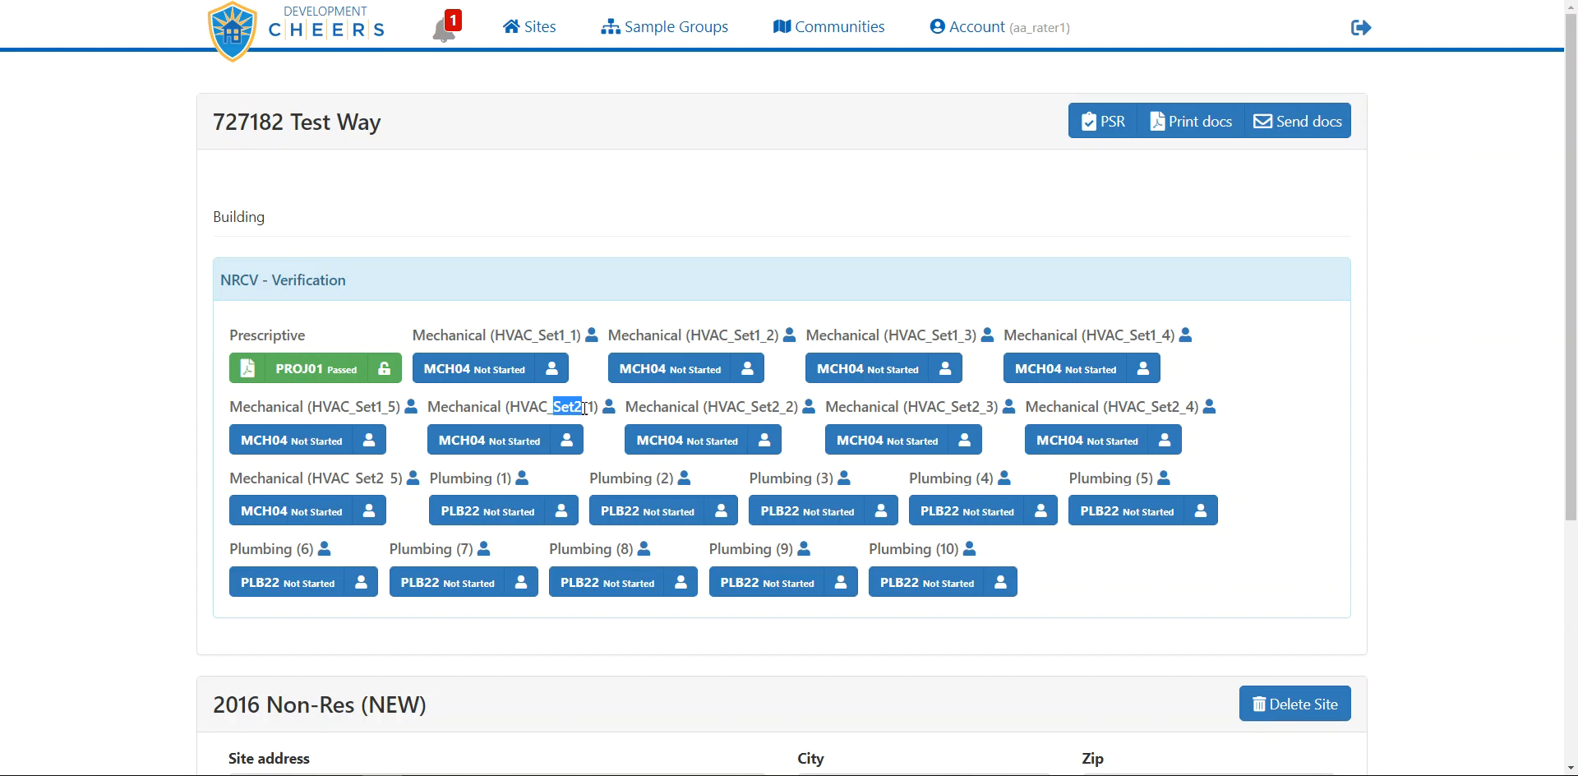
click(591, 407)
drag(589, 407, 597, 410)
double_click(507, 477)
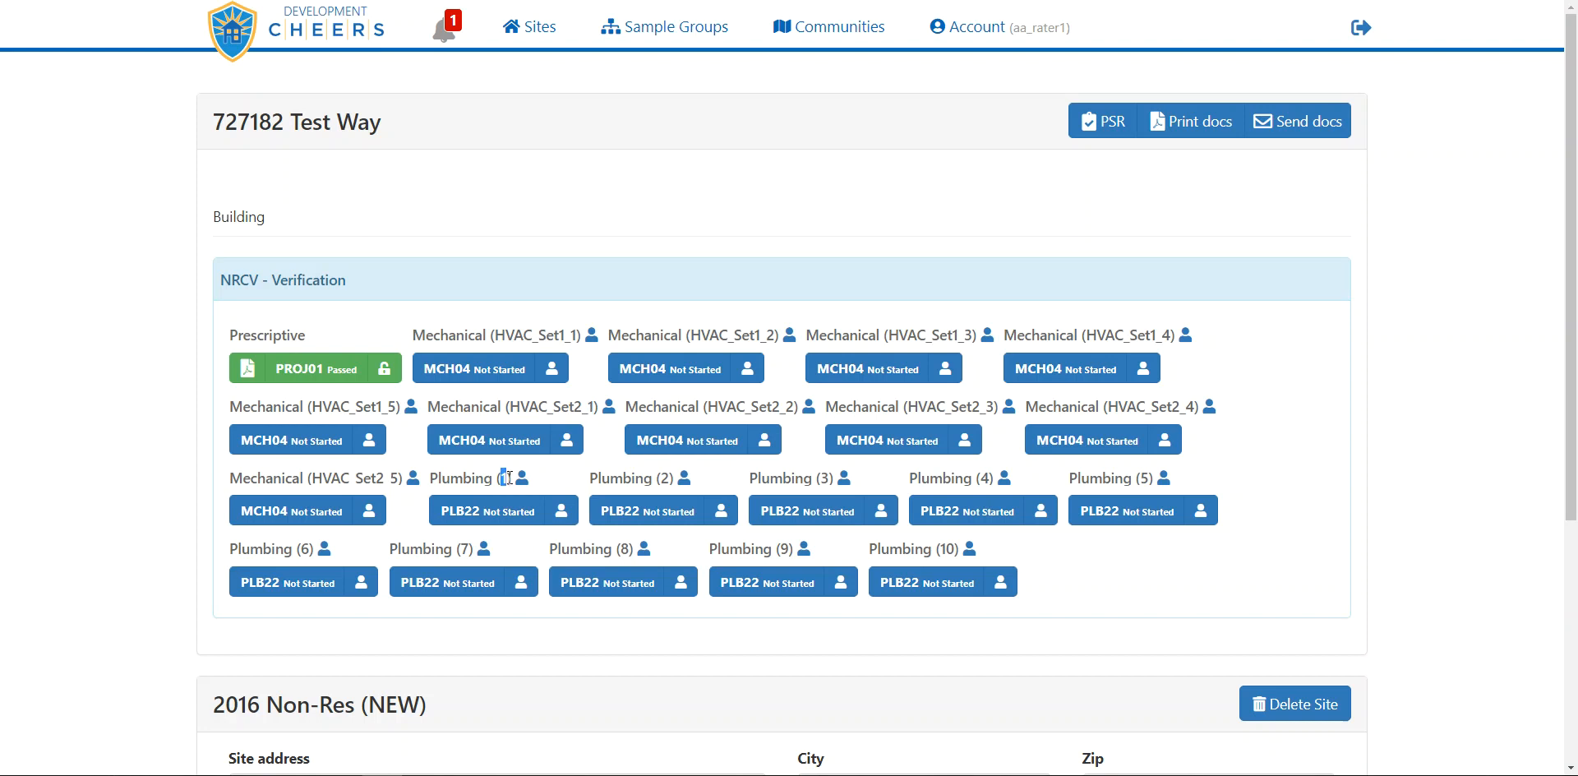